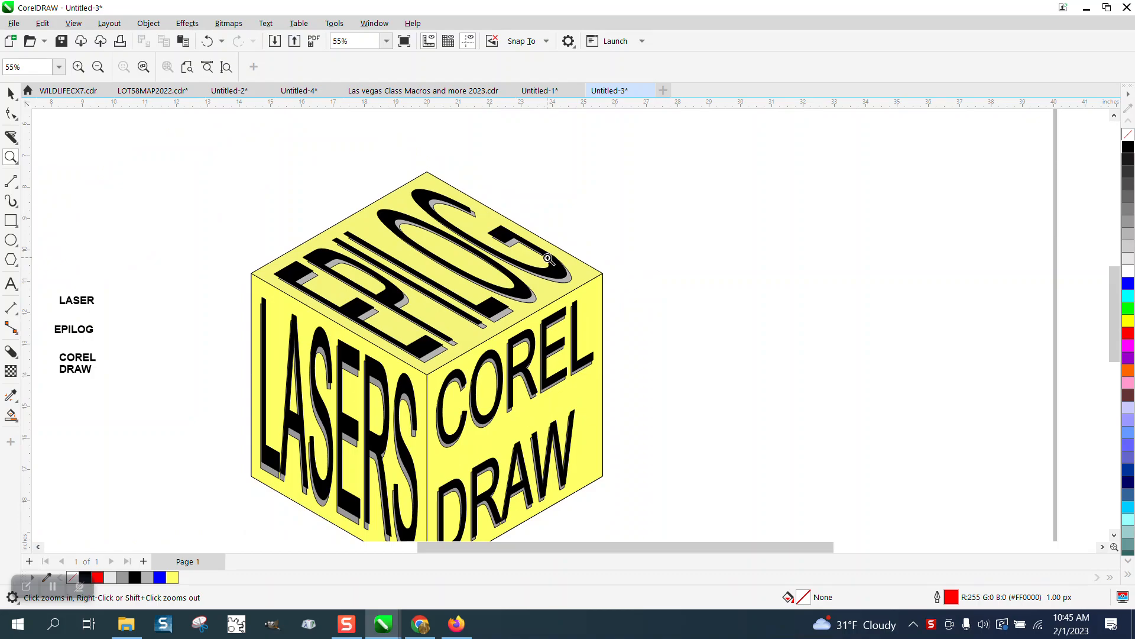
Change the small LASER text beside the cube to LASERS.
scroll(371, 287, "down", 1)
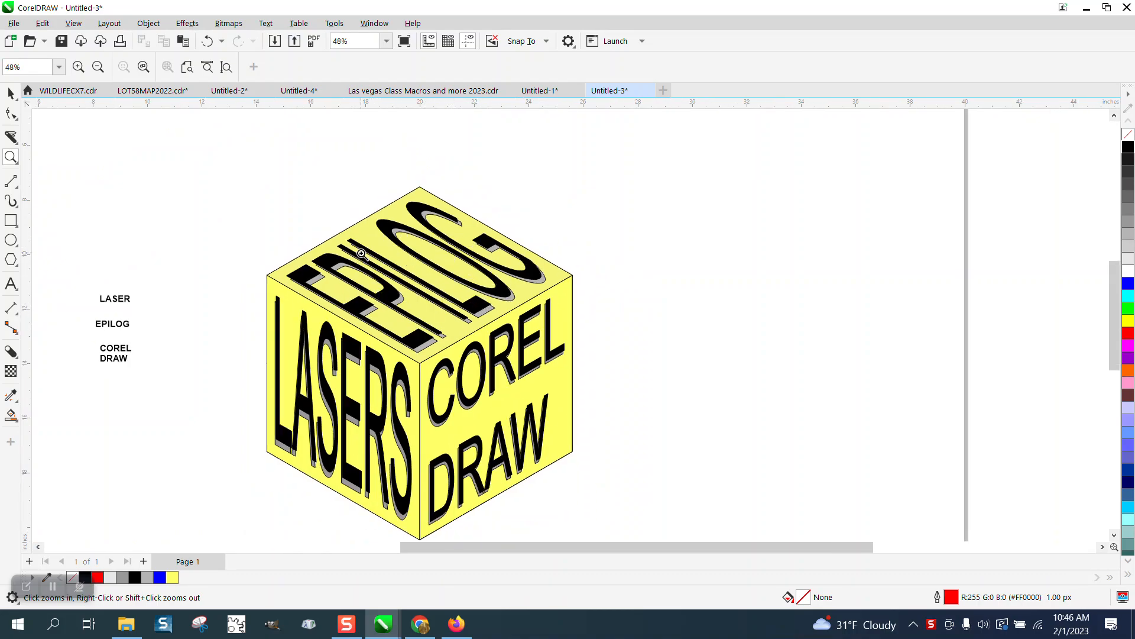
scroll(358, 258, "down", 1)
left_click(11, 93)
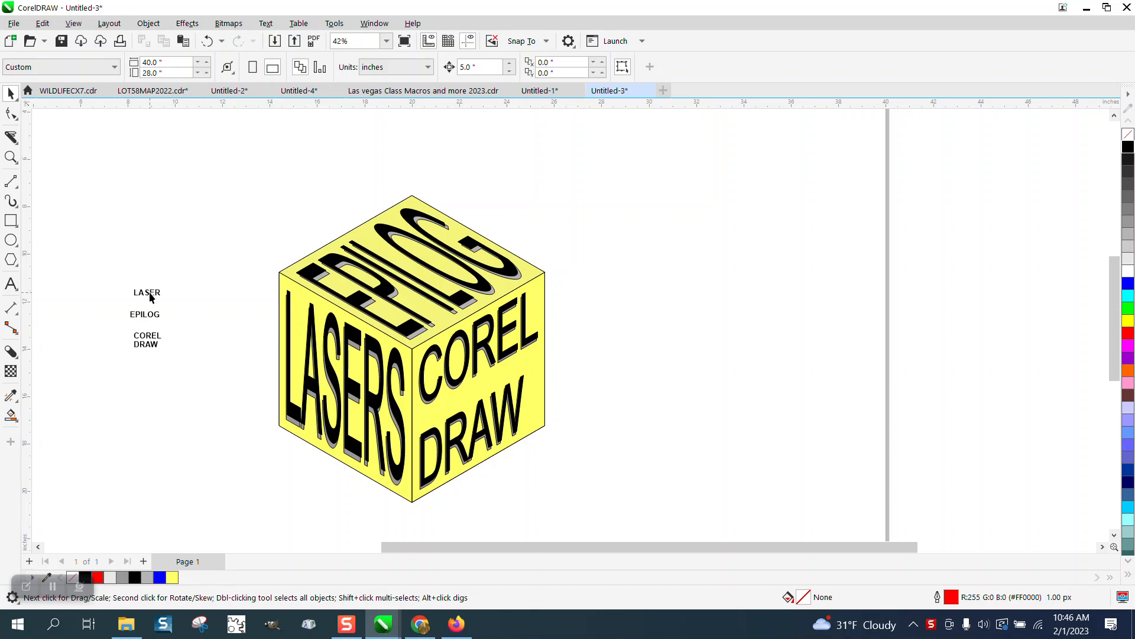
left_click(149, 294)
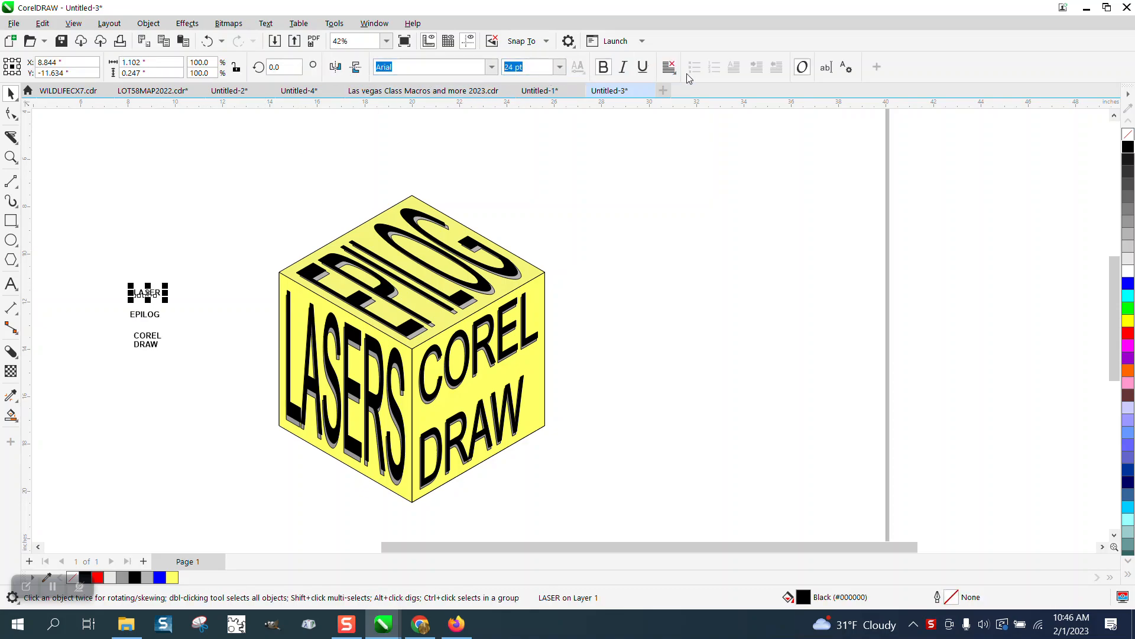
left_click(826, 66)
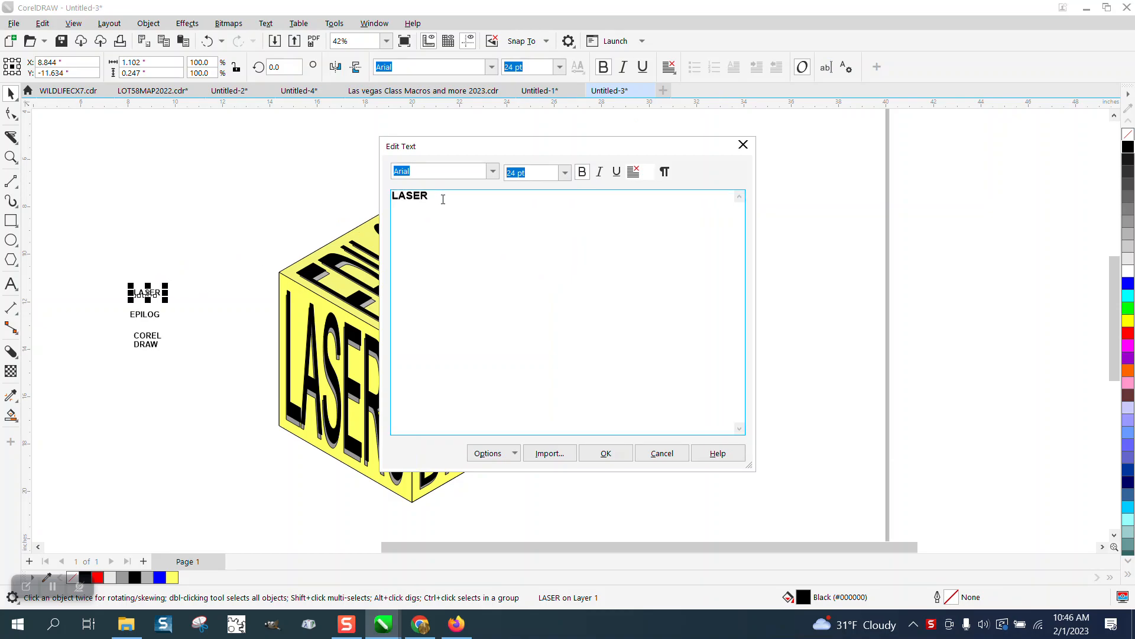
type("S")
left_click(606, 453)
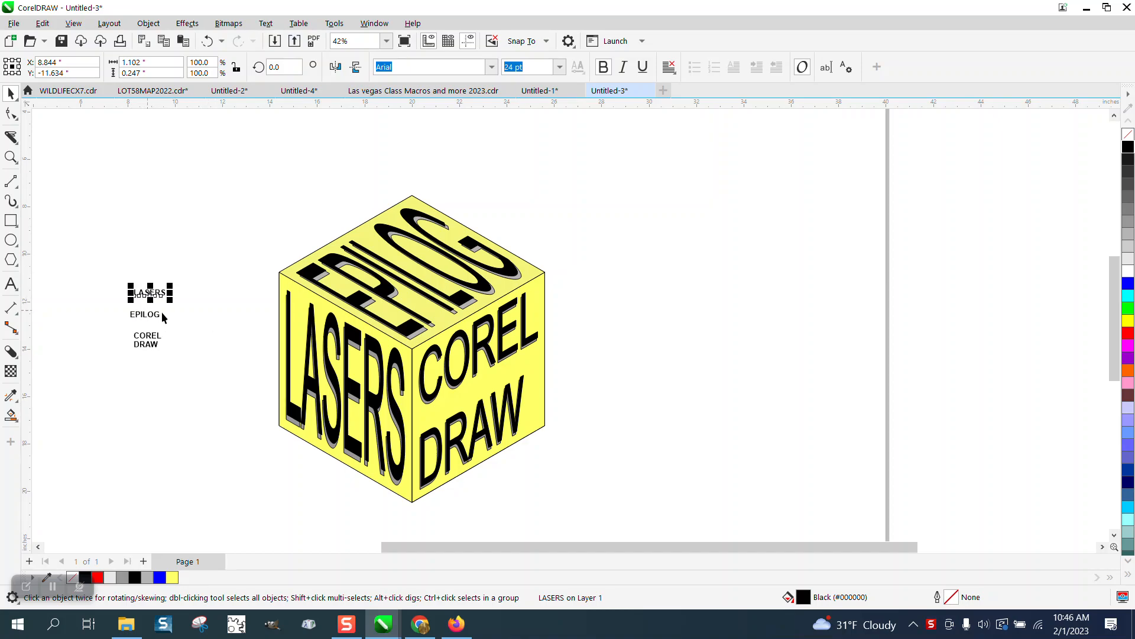
scroll(261, 214, "down", 1)
left_click_drag(255, 209, 500, 431)
left_click_drag(423, 371, 658, 290)
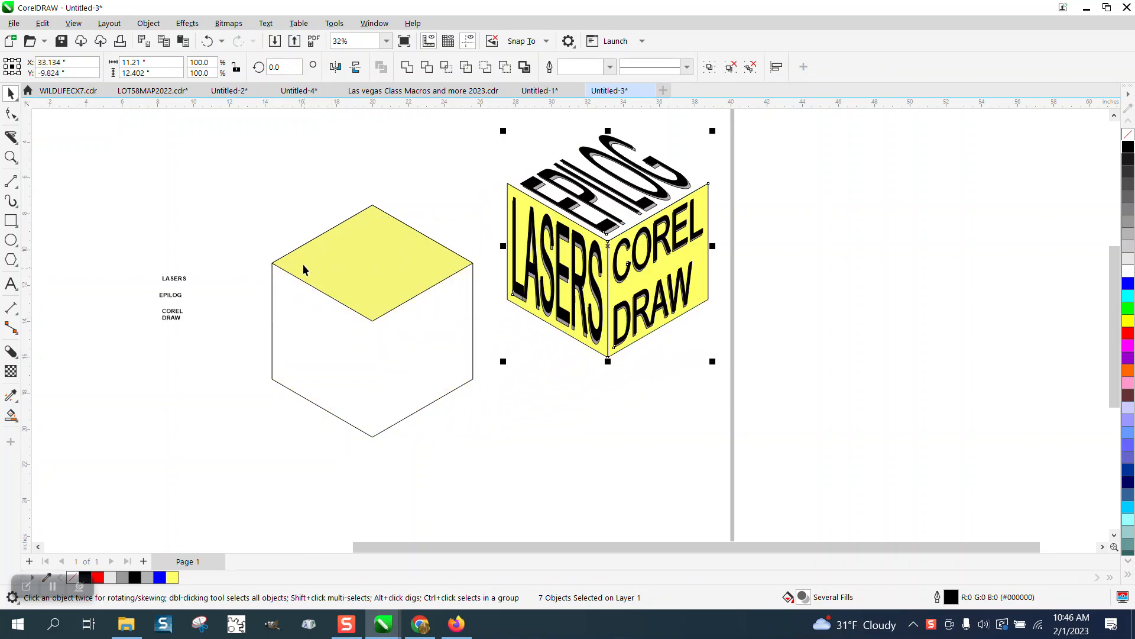
left_click(207, 41)
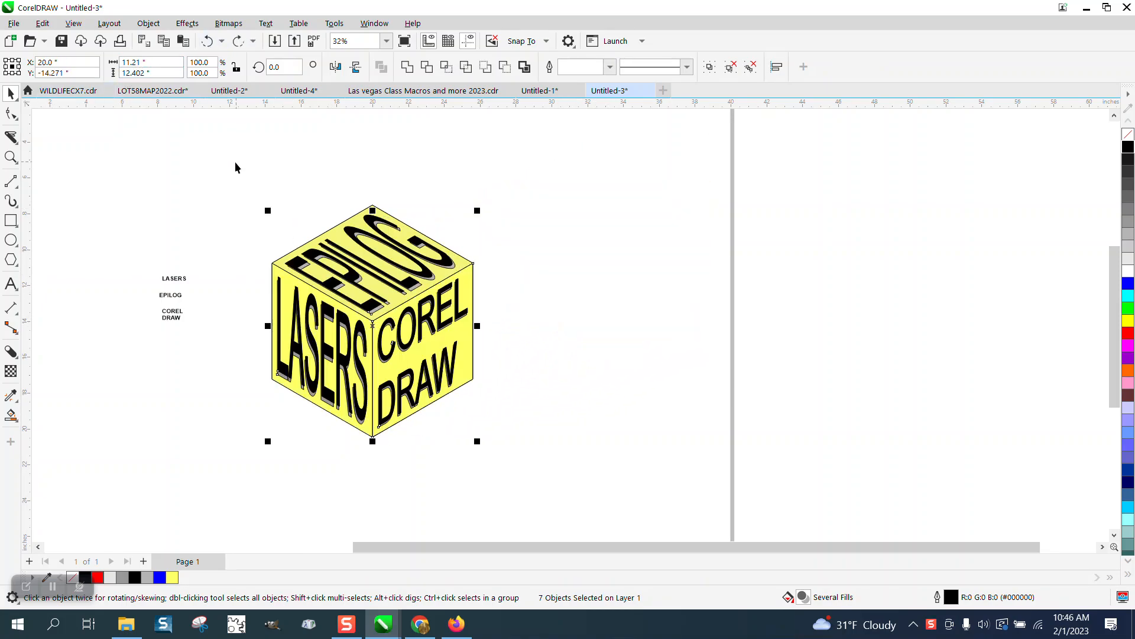
Move the whole lettered cube toward the page's right edge, clear of the page centre.
left_click_drag(382, 319, 640, 268)
Draw a regular six-sided polygon about 7.5 by 8.7 inches and centre it on the page.
left_click(10, 262)
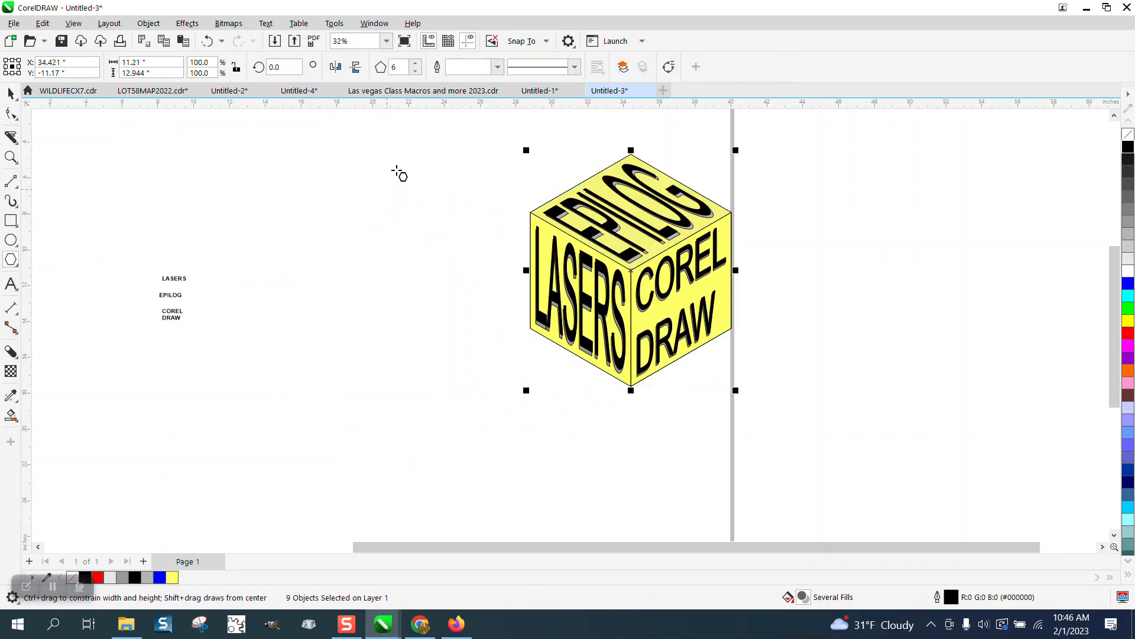
left_click_drag(409, 254, 339, 421)
key("p")
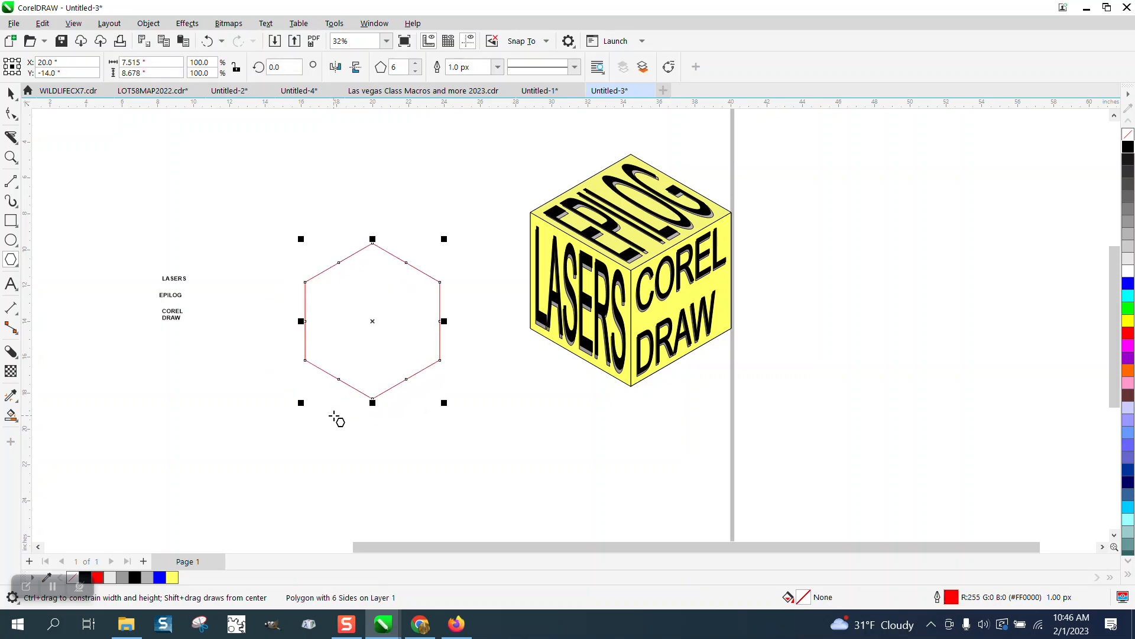
Draw straight lines from the hexagon's centre to its upper left, upper right and bottom corners to form a cube.
left_click(17, 186)
left_click(49, 183)
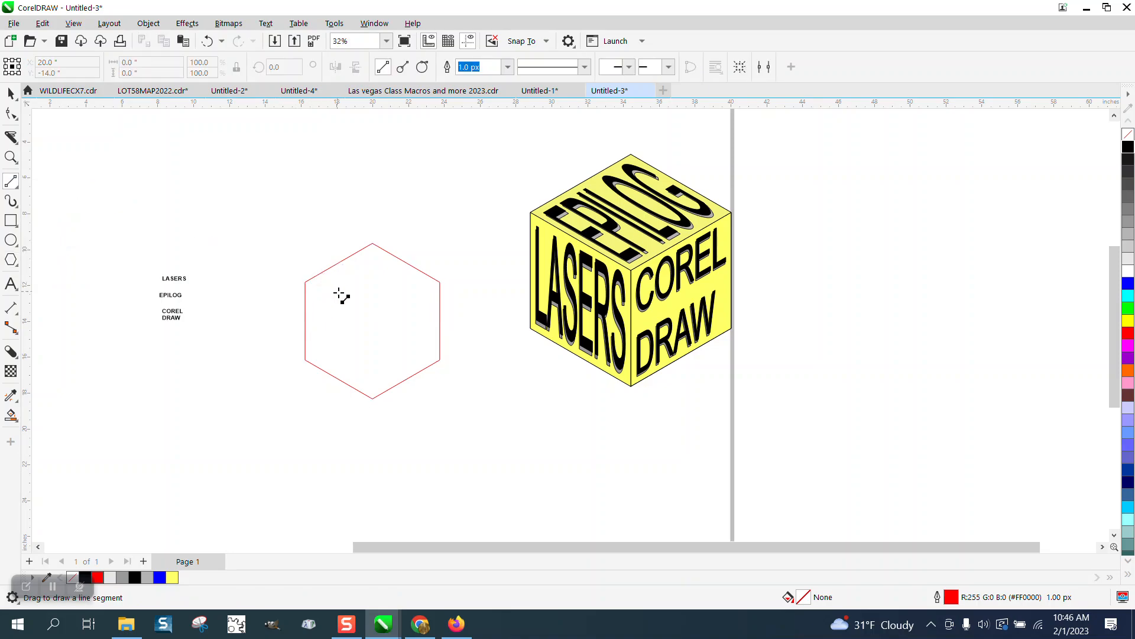
left_click_drag(373, 322, 305, 282)
left_click_drag(440, 283, 373, 321)
left_click_drag(372, 397, 373, 321)
Set the nudge distance to 8 inches with no objects selected.
left_click(11, 93)
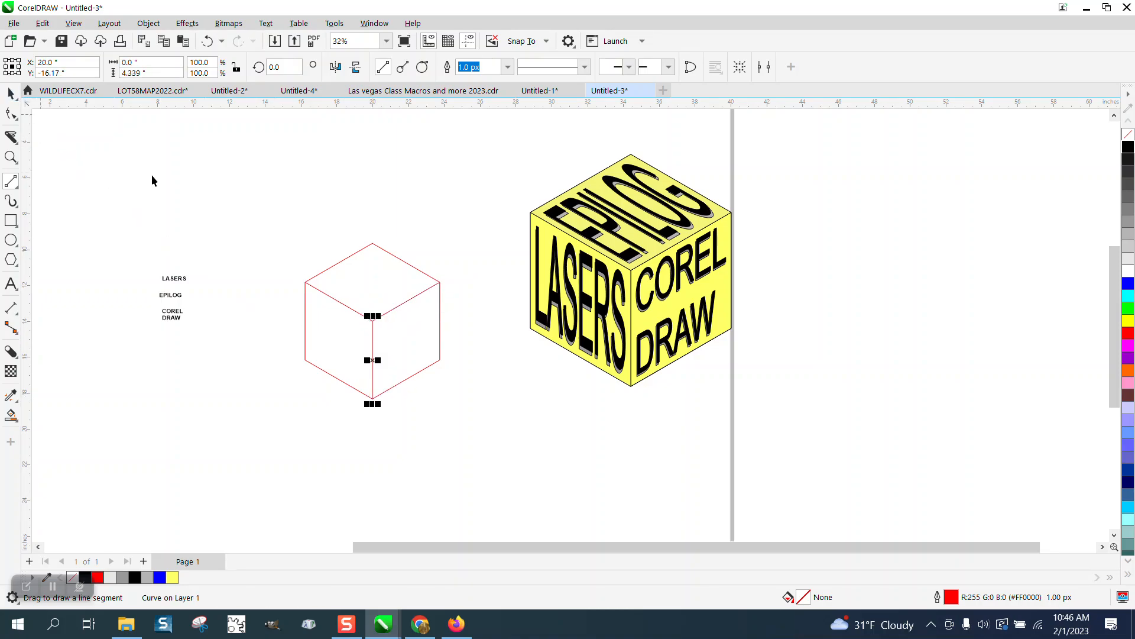
scroll(275, 254, "down", 1)
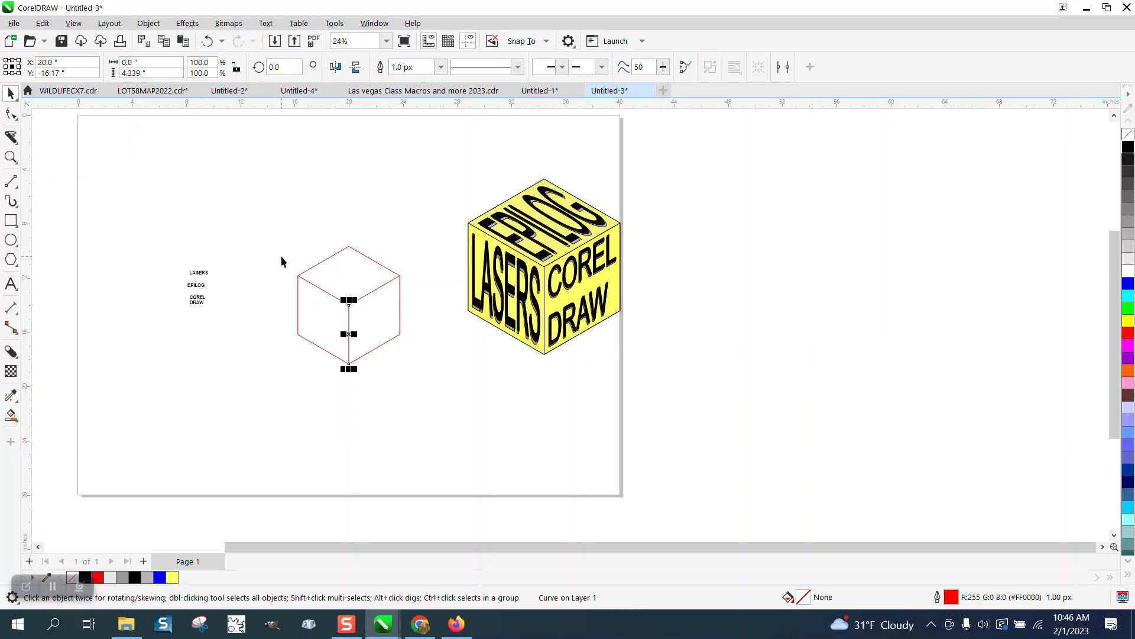
scroll(281, 262, "down", 1)
left_click(357, 219)
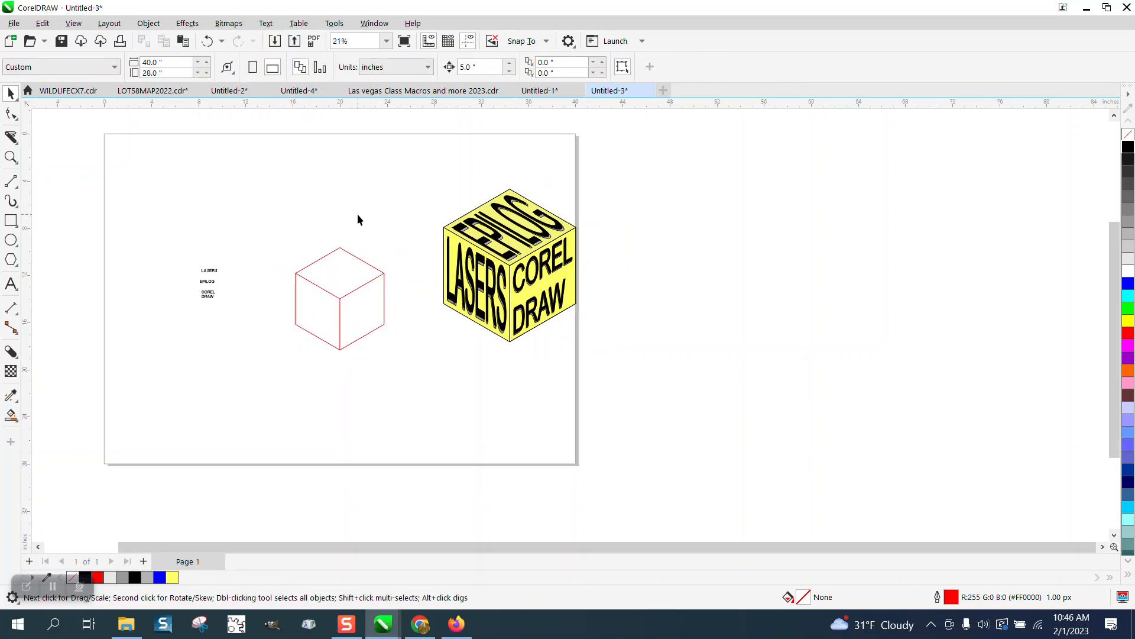
left_click_drag(420, 354, 421, 358)
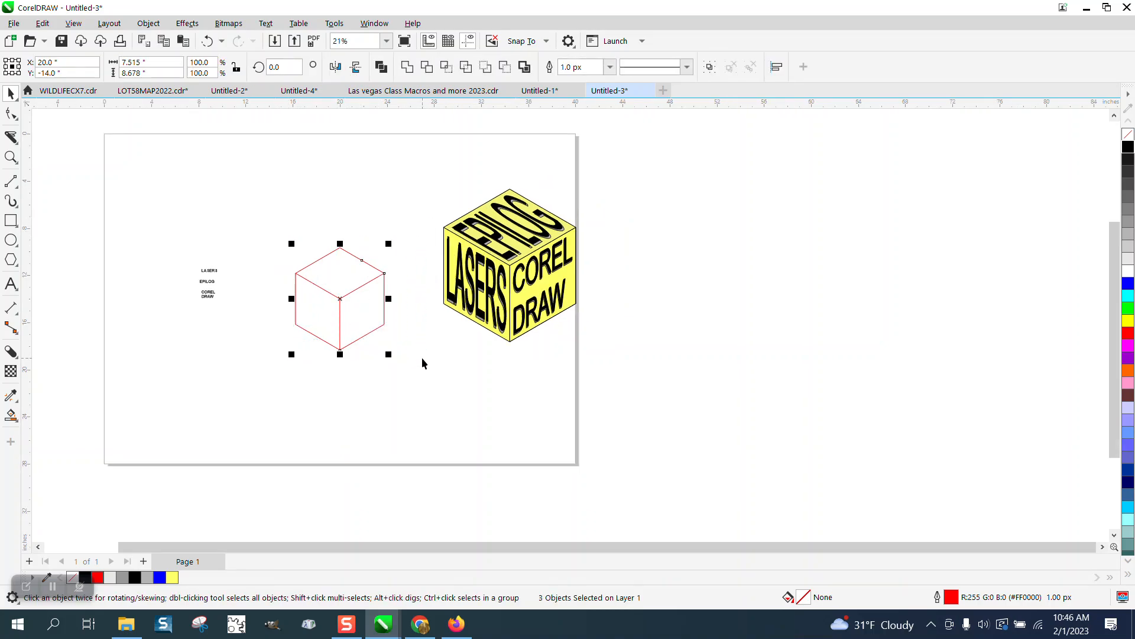
left_click(474, 130)
left_click_drag(488, 68, 449, 69)
type("8")
key("Return")
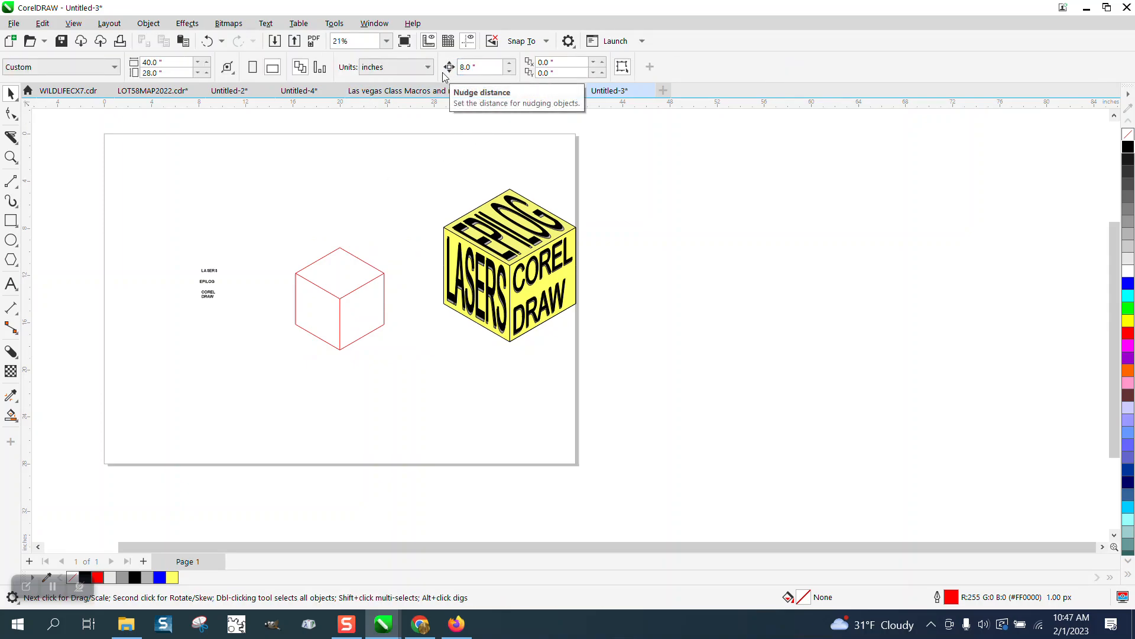
Smart-fill the cube's three faces and nudge the copies 8 inches away: top up, right down, left to the left and down.
left_click(11, 414)
left_click(335, 281)
key("Up")
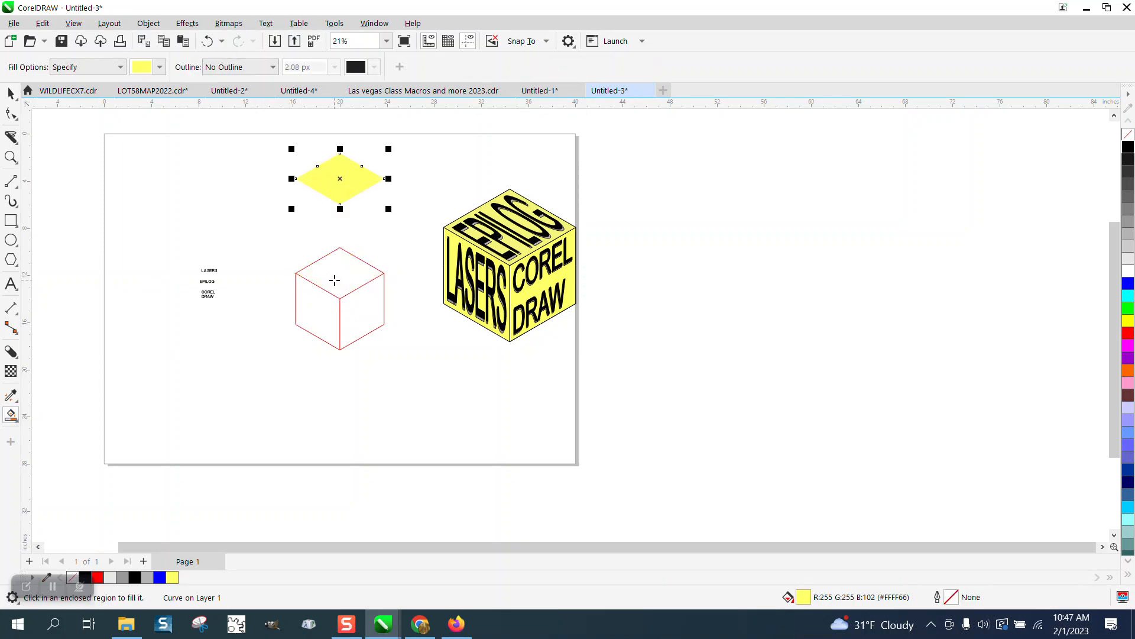
left_click(352, 305)
key("Down")
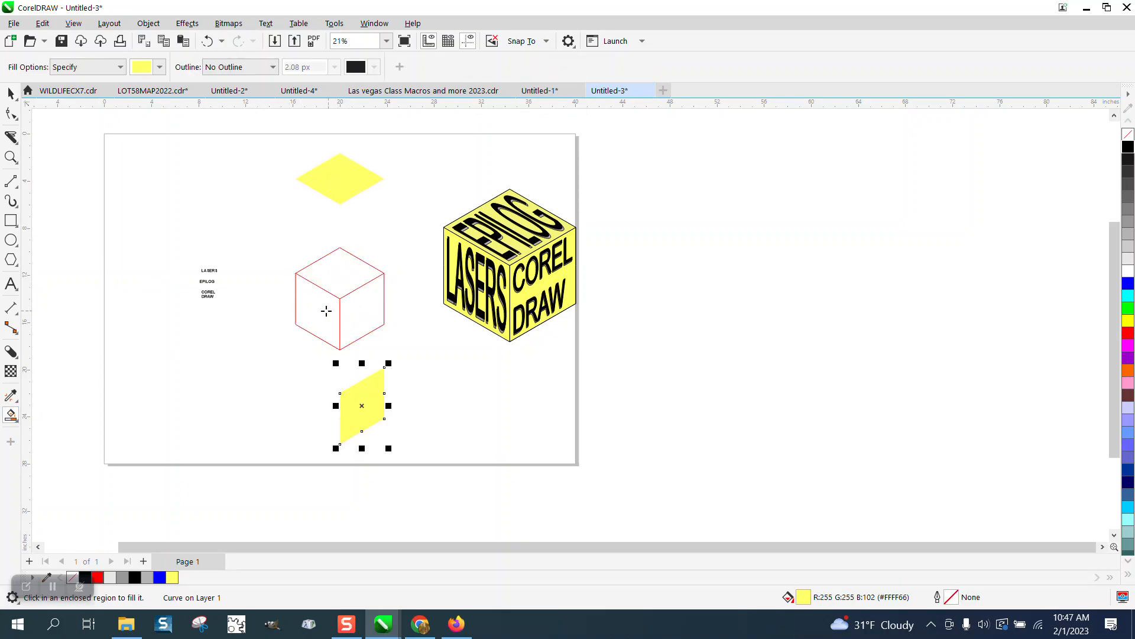
left_click(322, 311)
key("Left")
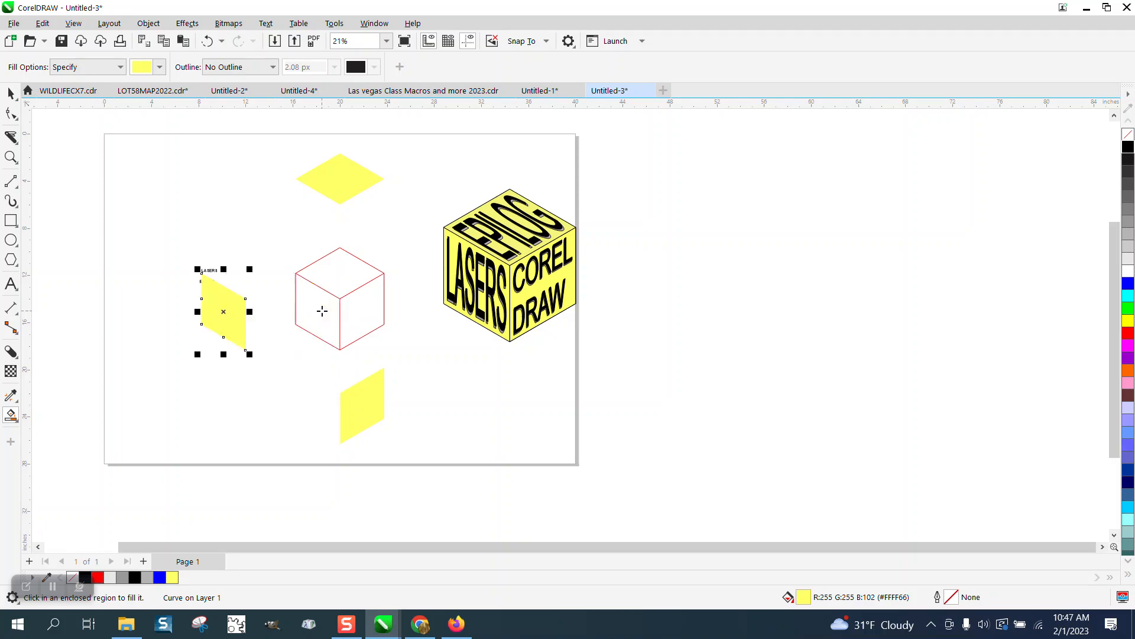
key("Down")
Remove the fill from the three separated face copies and give them a black outline.
left_click(11, 93)
left_click(369, 177)
left_click_drag(370, 182, 383, 384)
left_click(223, 391, "shift")
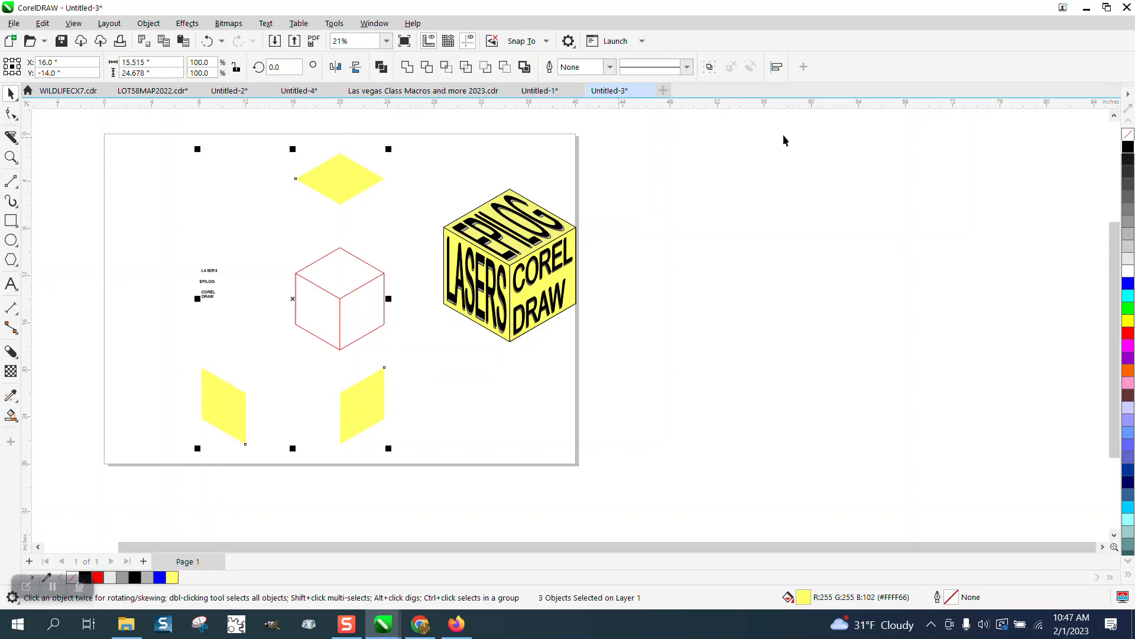
left_click(1128, 134)
right_click(1128, 146)
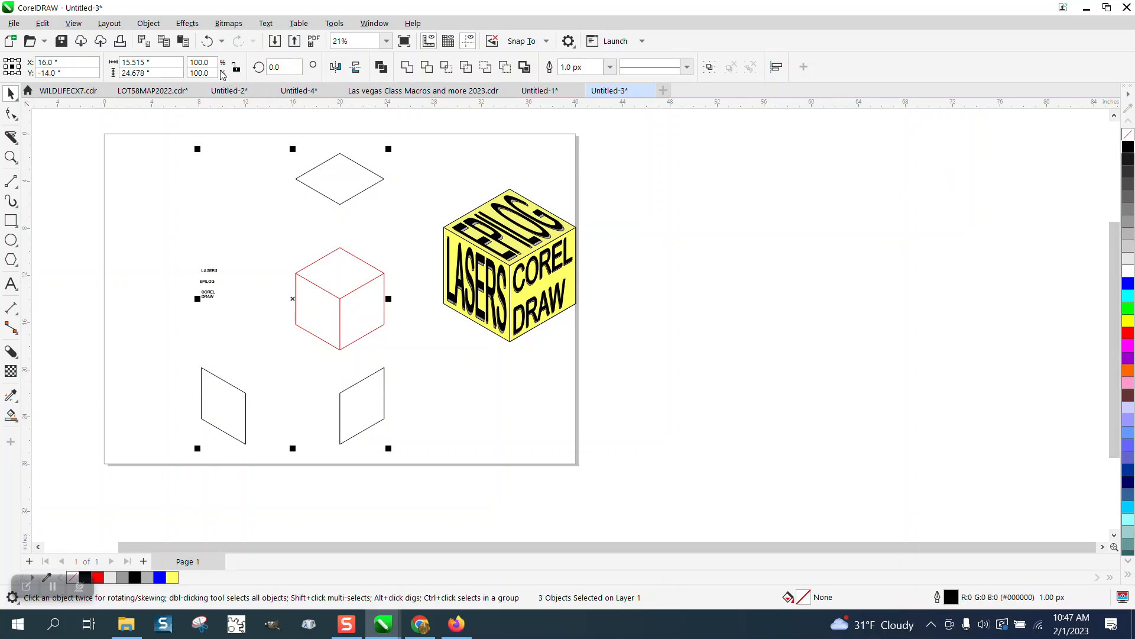
Group the three face outlines and apply a one-step inside contour with a 0.3-inch offset and red outline.
left_click(149, 23)
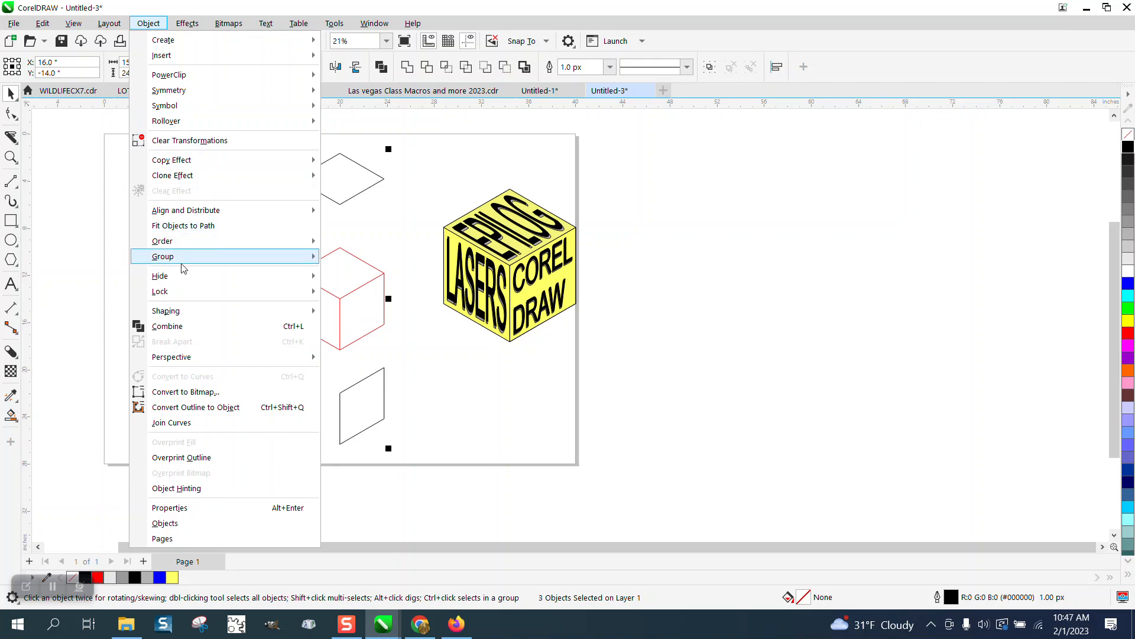
mouse_move(182, 263)
left_click(340, 265)
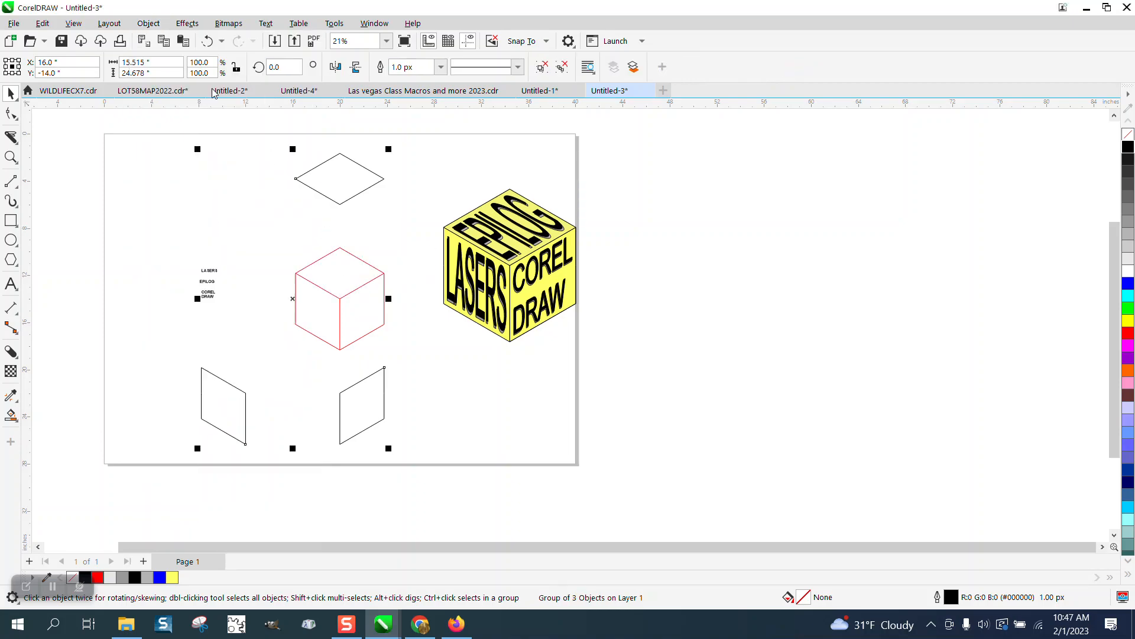
left_click(187, 24)
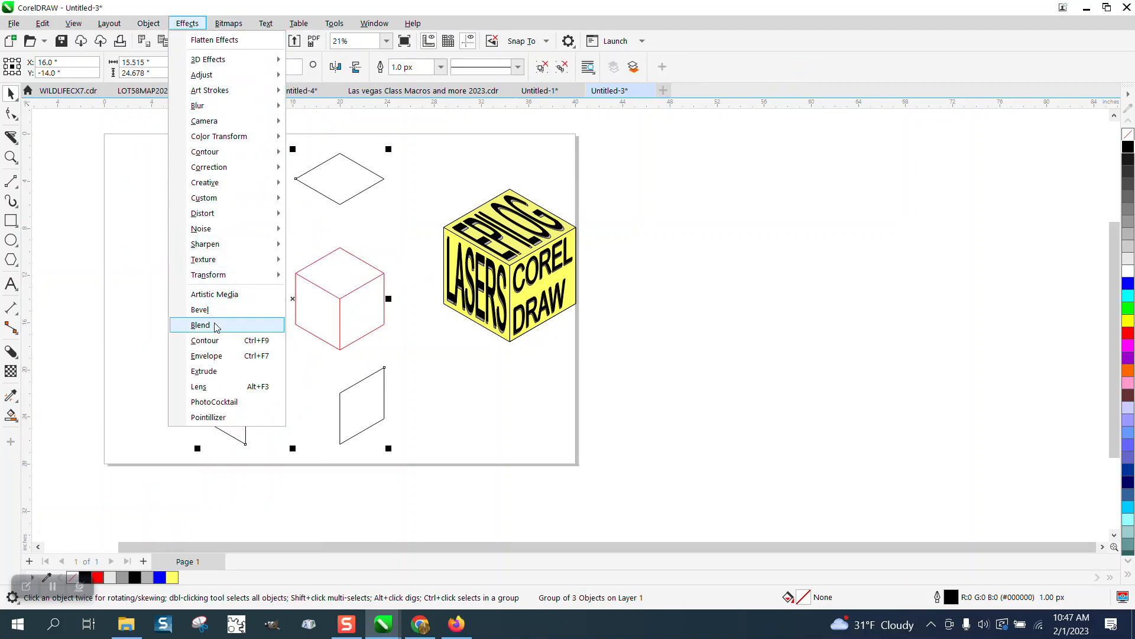
left_click(205, 340)
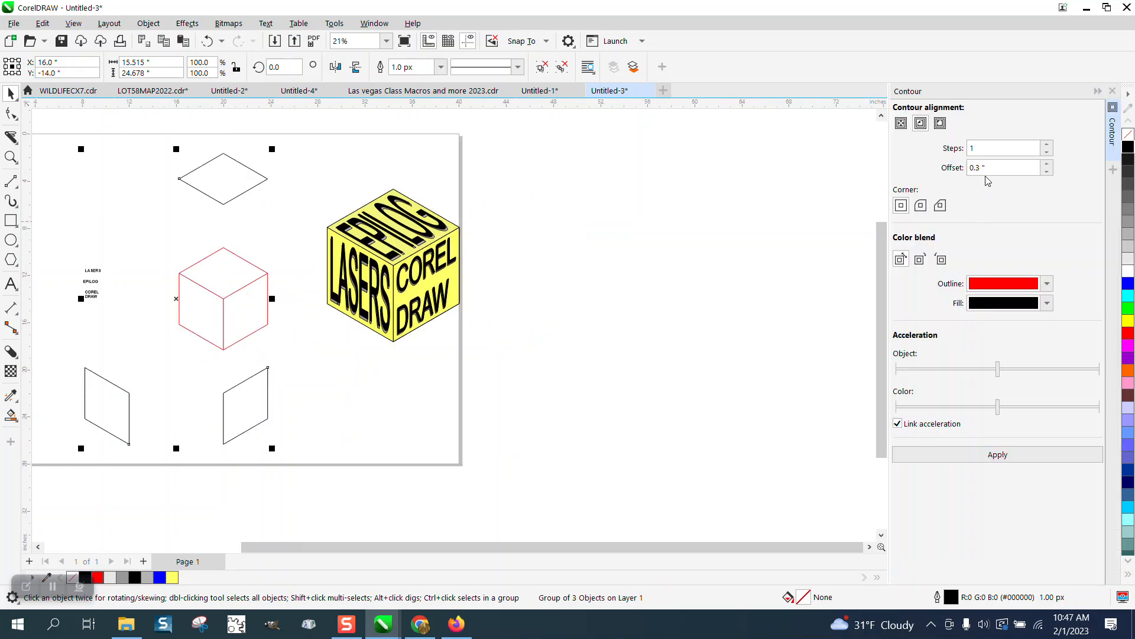
left_click(1007, 454)
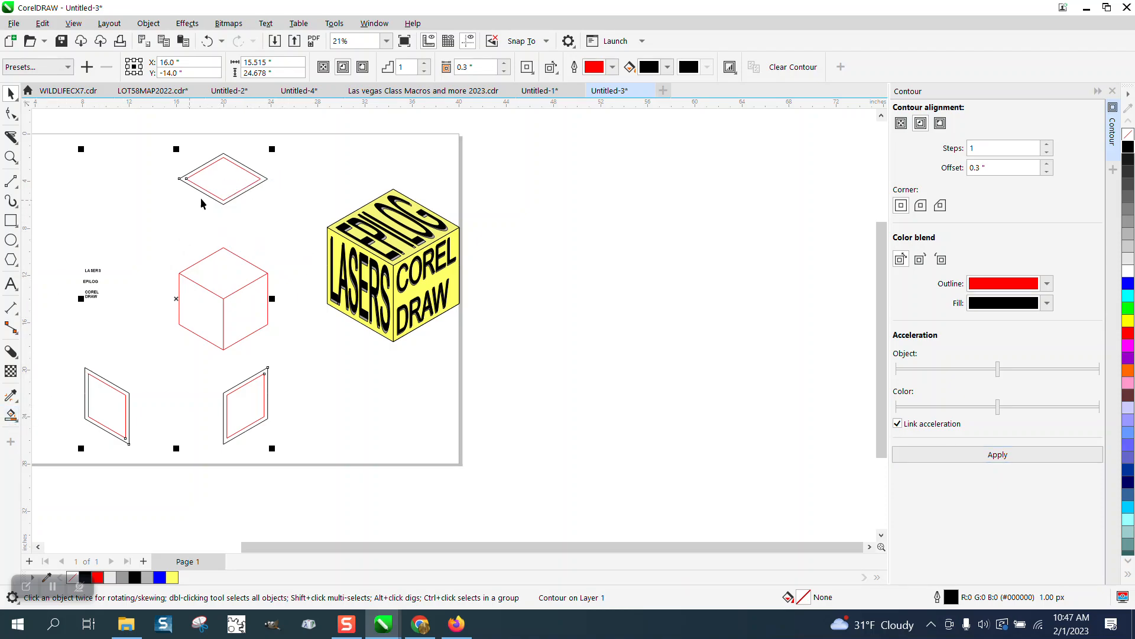
Smart-fill the three inner contour shapes and move the copies sideways: the top one left, the two lower ones right.
left_click(11, 415)
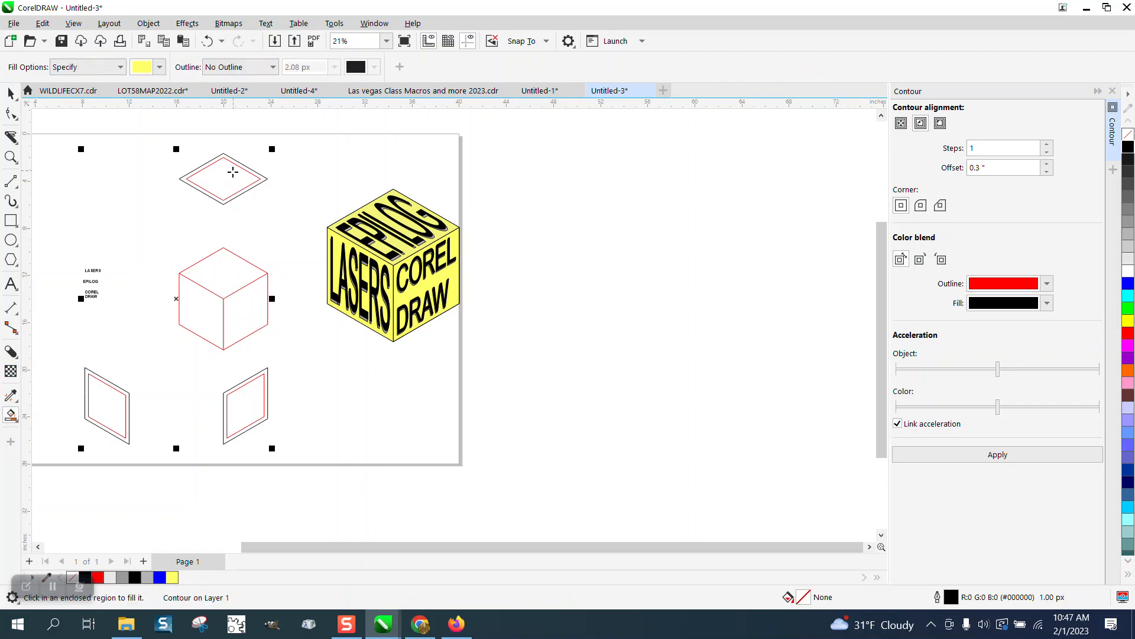
left_click(229, 175)
left_click_drag(228, 176, 134, 175)
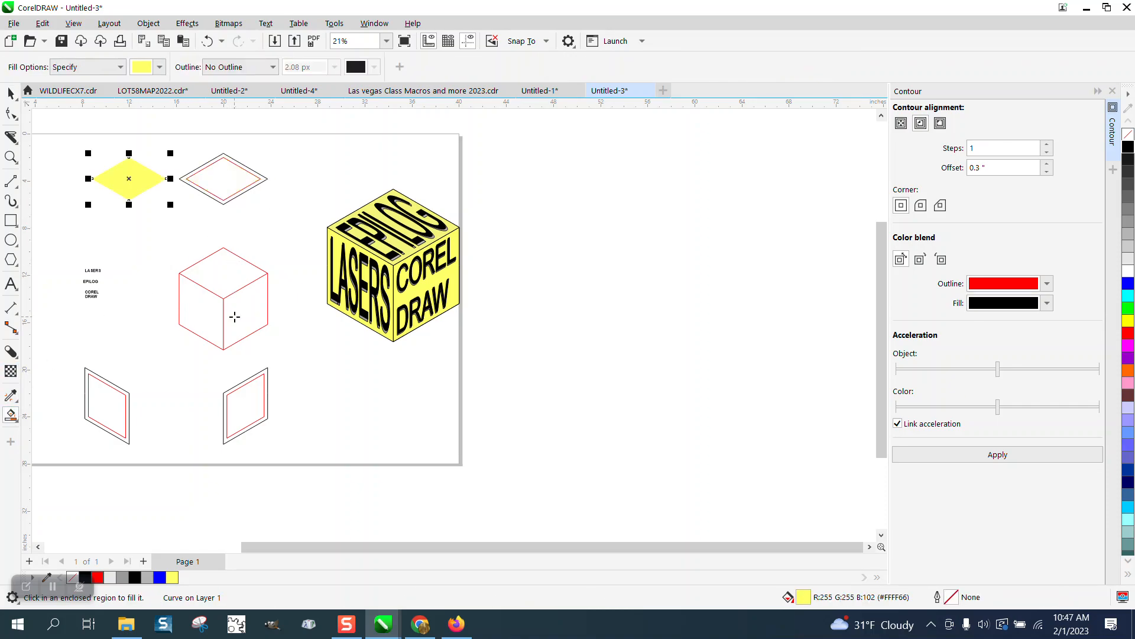
left_click(256, 394)
left_click_drag(256, 392, 352, 392)
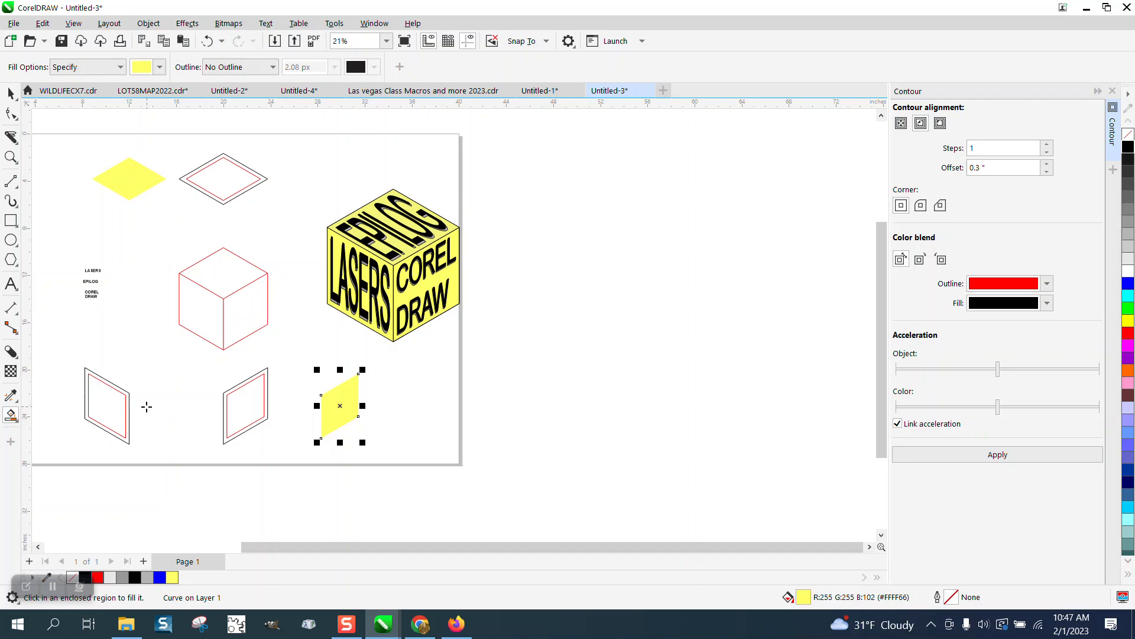
left_click(115, 402)
key("Right")
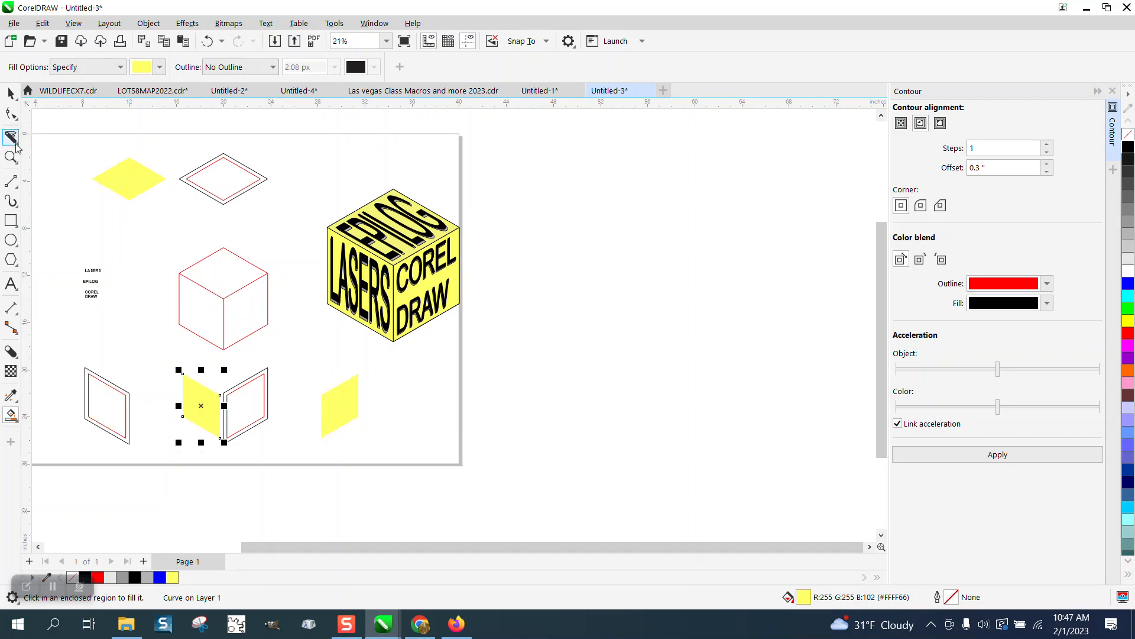
Delete the contoured group of three face outlines, keeping the smaller filled copies.
left_click(10, 93)
left_click(210, 167)
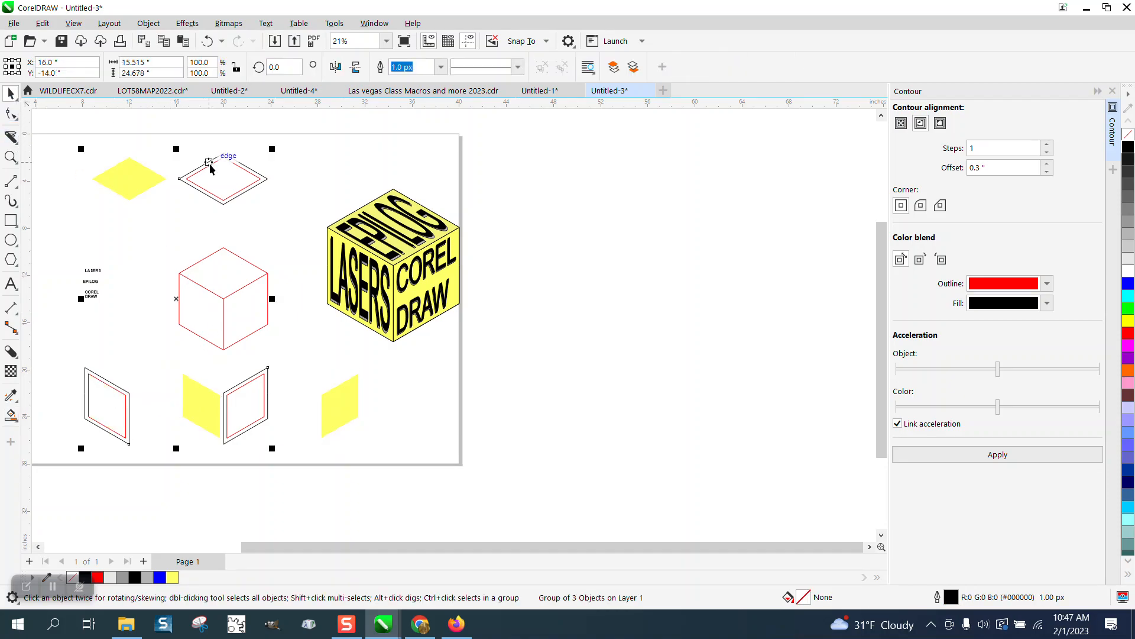
key("Delete")
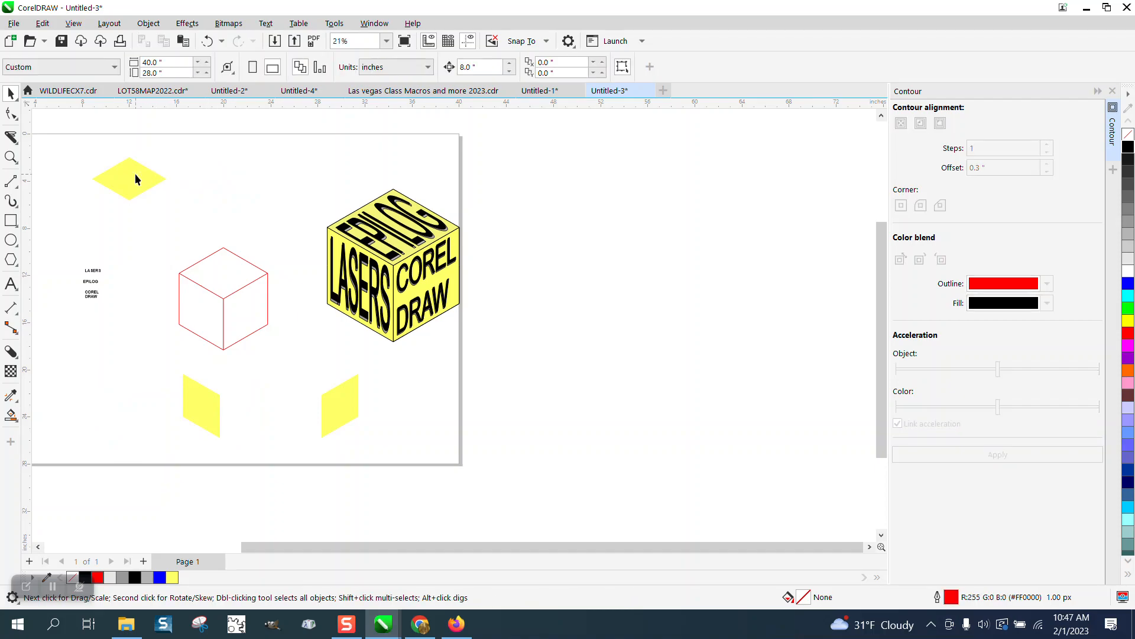
Remove the fill from the three smaller face copies and give them a black outline.
left_click(135, 174)
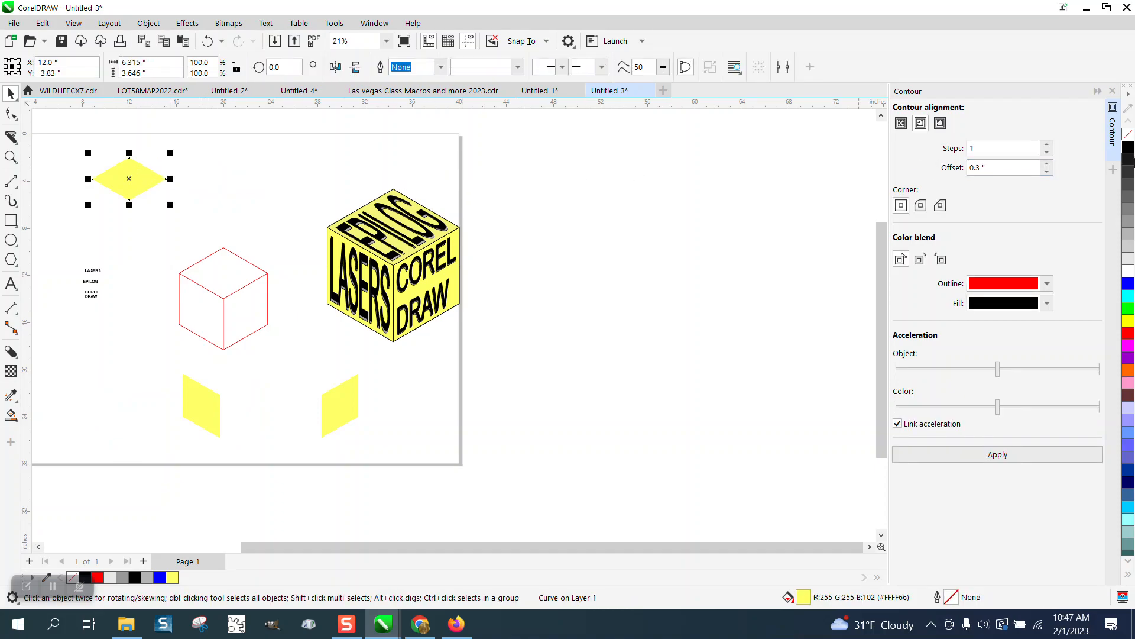
left_click(1128, 135)
right_click(1128, 147)
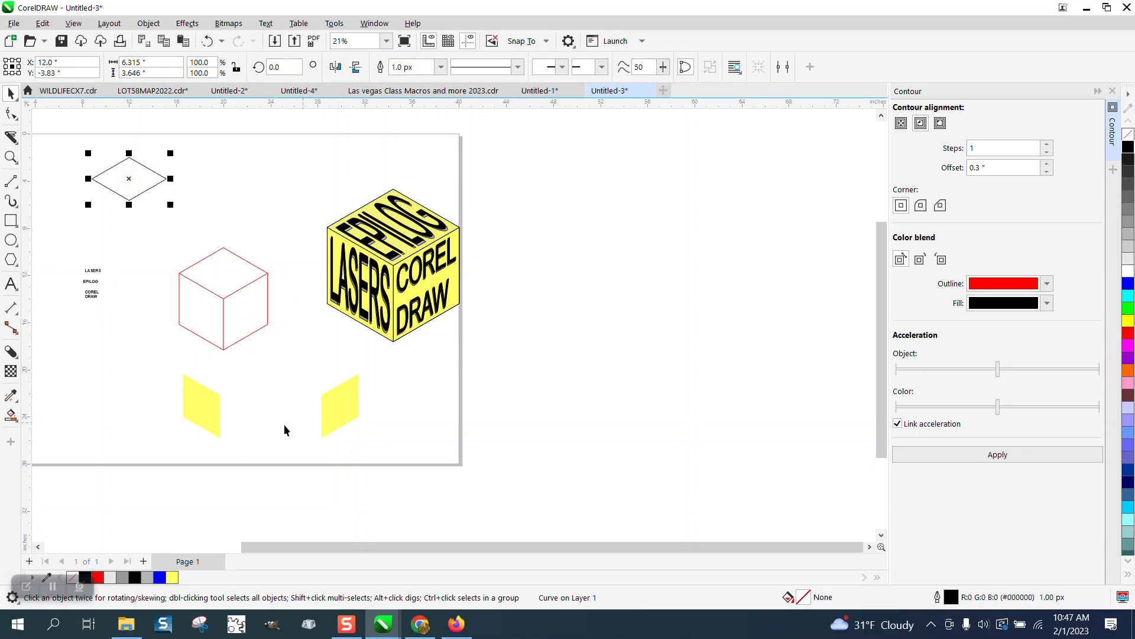
left_click_drag(156, 367, 427, 443)
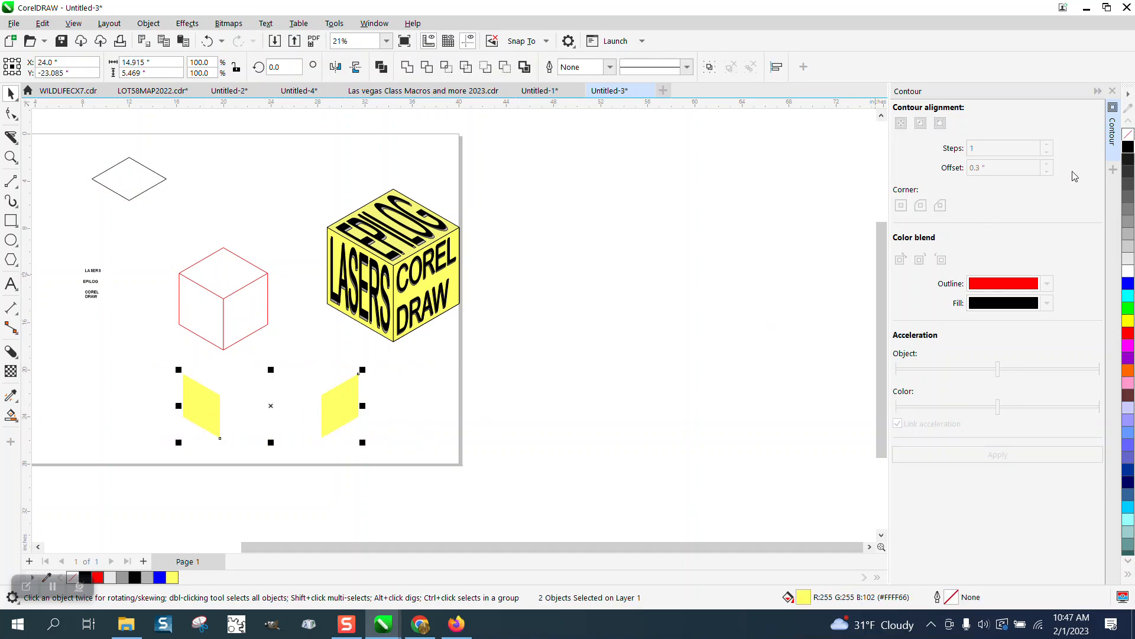
left_click(1128, 149)
left_click(1128, 134)
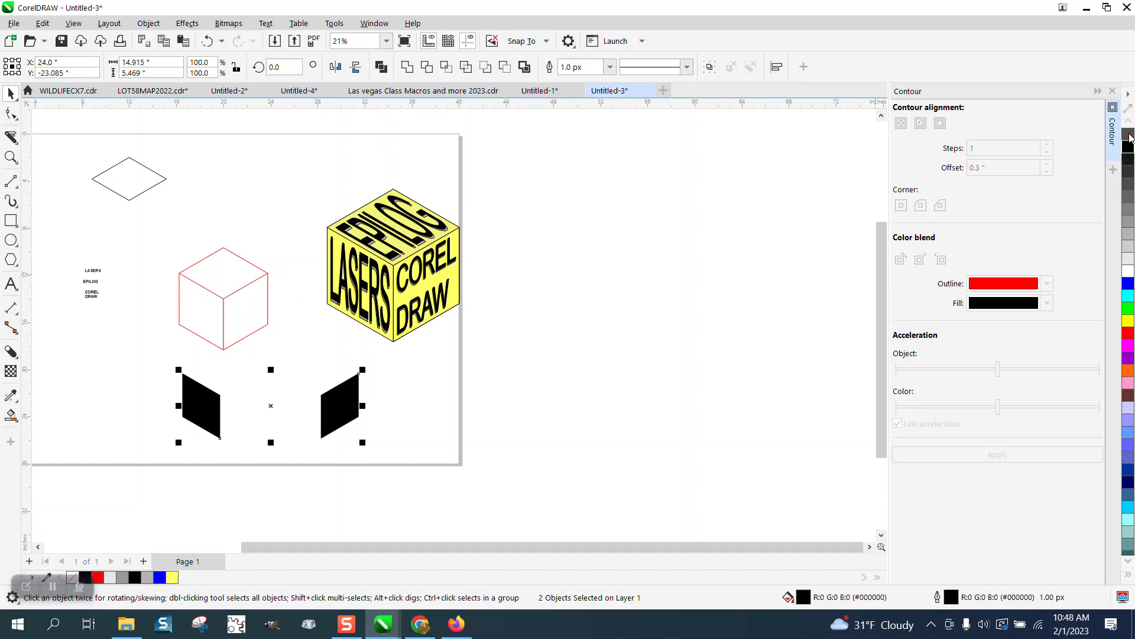
Give the two lower face copies a black outline and move all three inset shapes back inside the matching cube faces.
right_click(1129, 147)
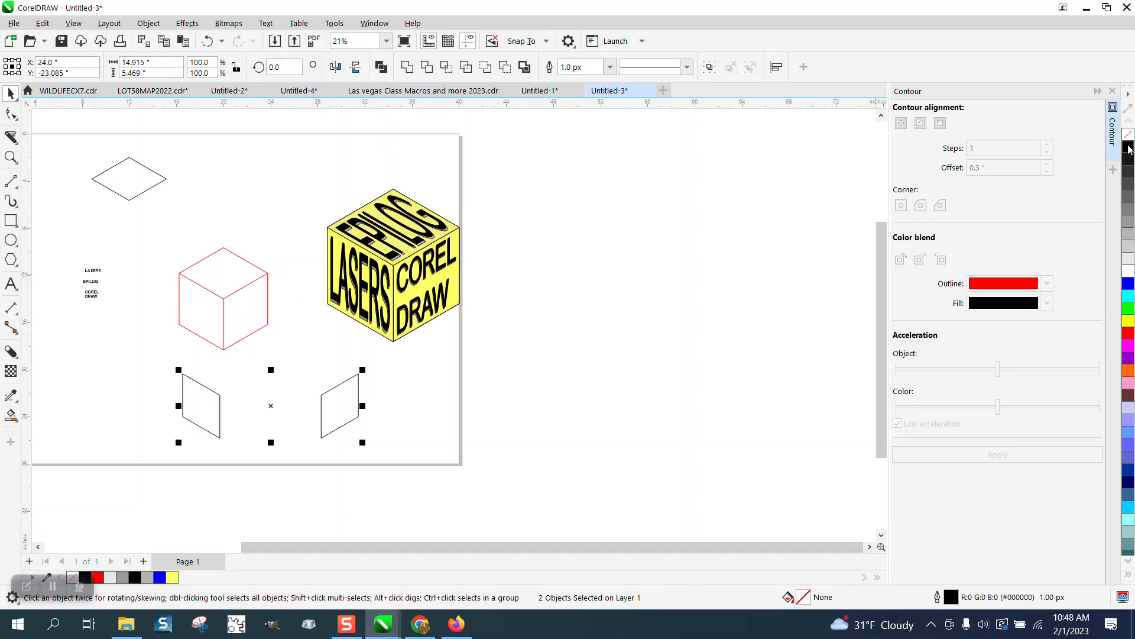
left_click(141, 193)
key("Right")
key("Down")
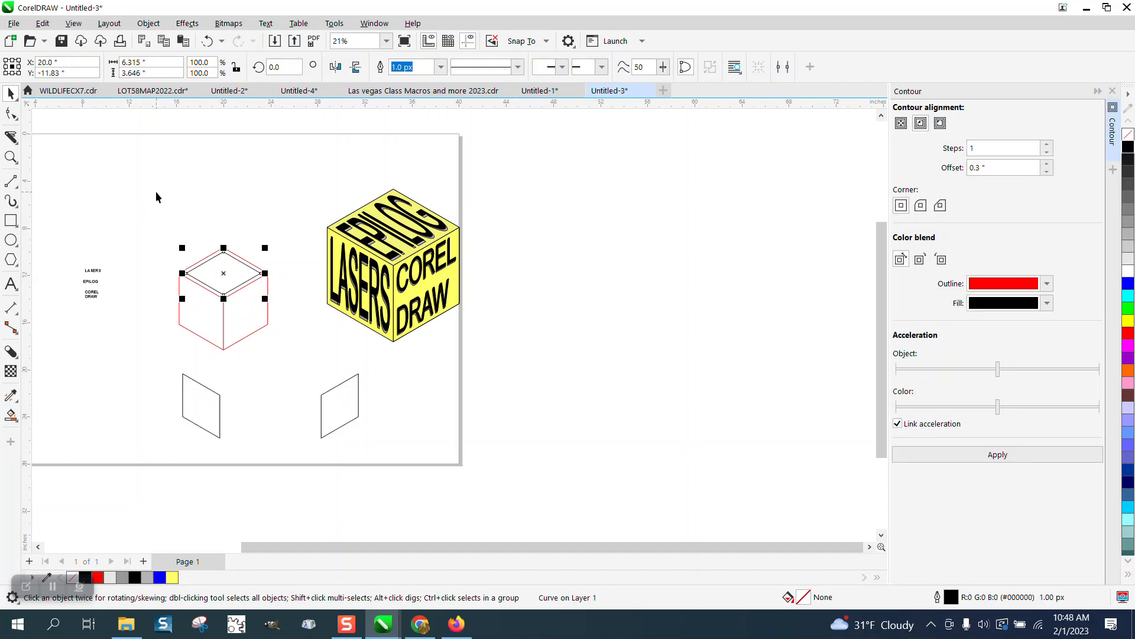
left_click(331, 390)
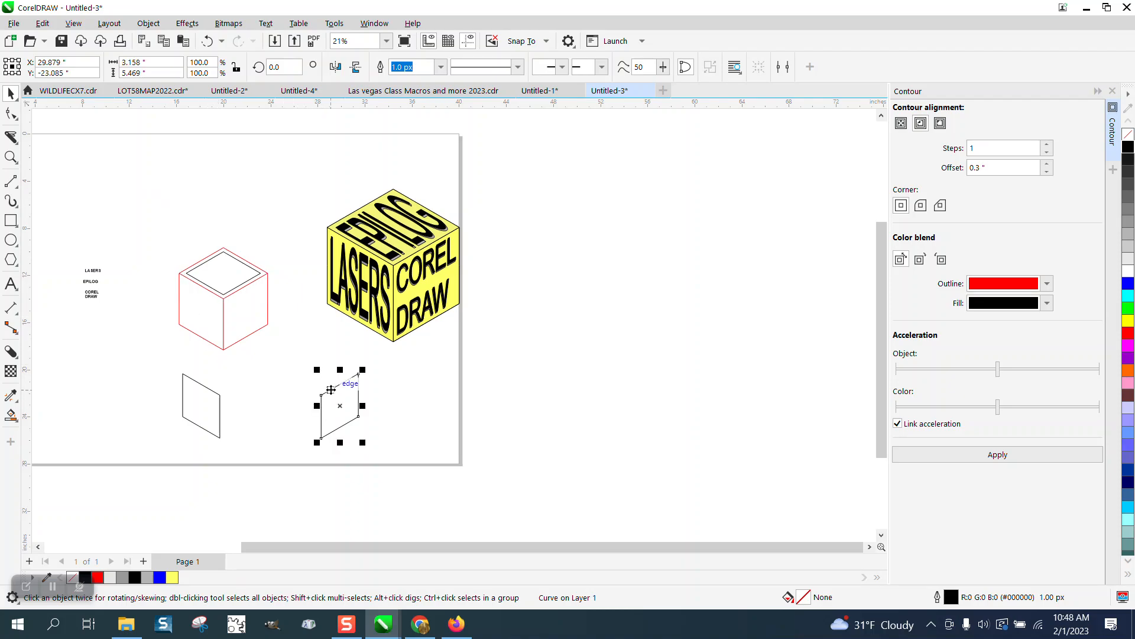
key("Up")
key("Left")
left_click(218, 416)
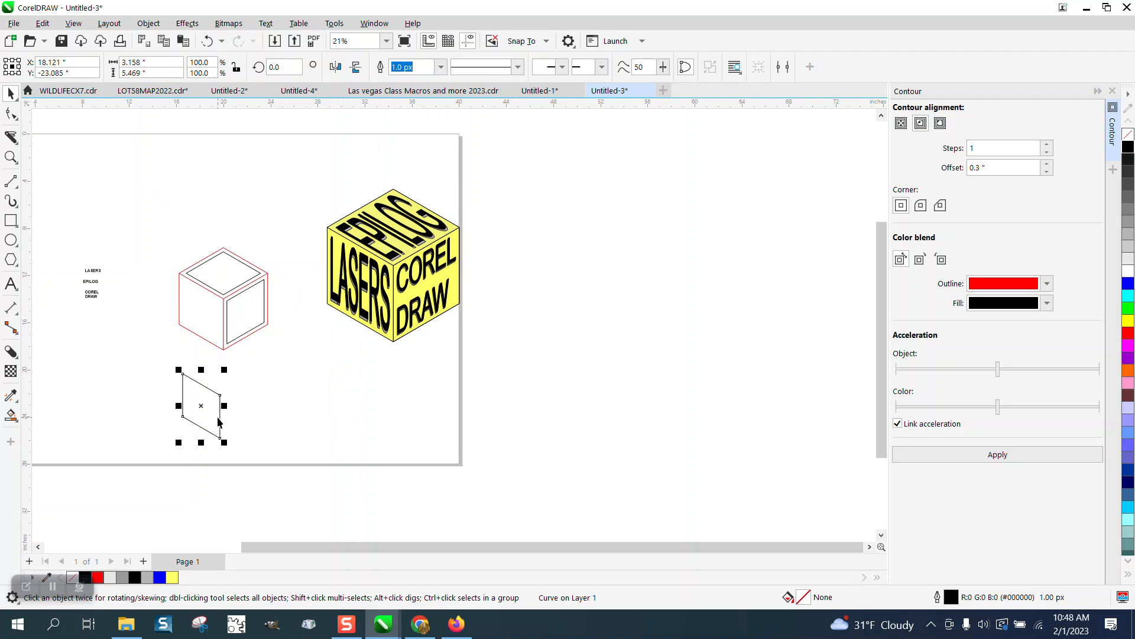
key("Up")
Move the three words beside the cube and center EPILOG in the inset shape of the cube's upper face.
left_click_drag(94, 267, 167, 246)
left_click_drag(116, 306, 187, 238)
left_click(11, 158)
left_click_drag(139, 190, 402, 421)
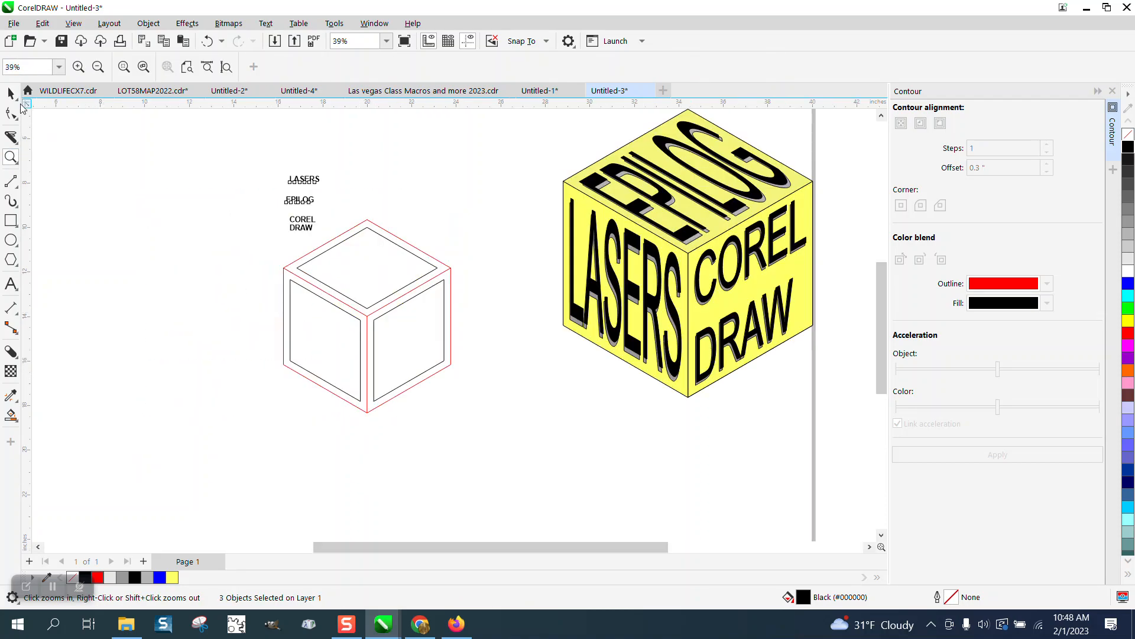
left_click(11, 92)
left_click(282, 121)
left_click_drag(303, 203, 370, 271)
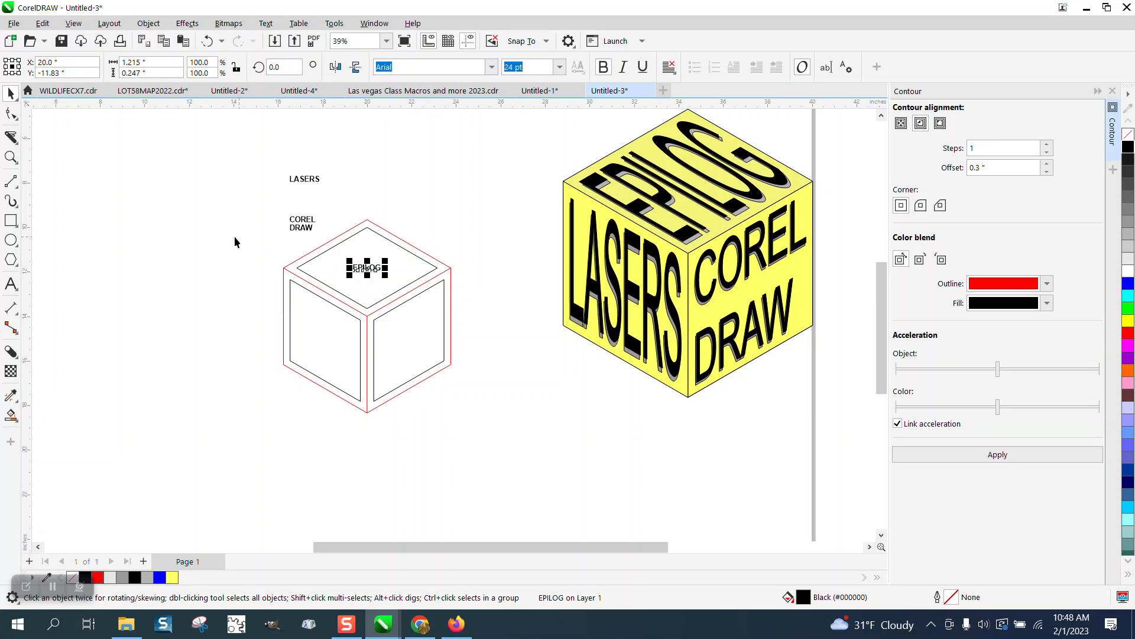
Add a perspective to the EPILOG text on the cube's upper face.
left_click(11, 157)
left_click_drag(228, 156, 554, 406)
left_click(11, 93)
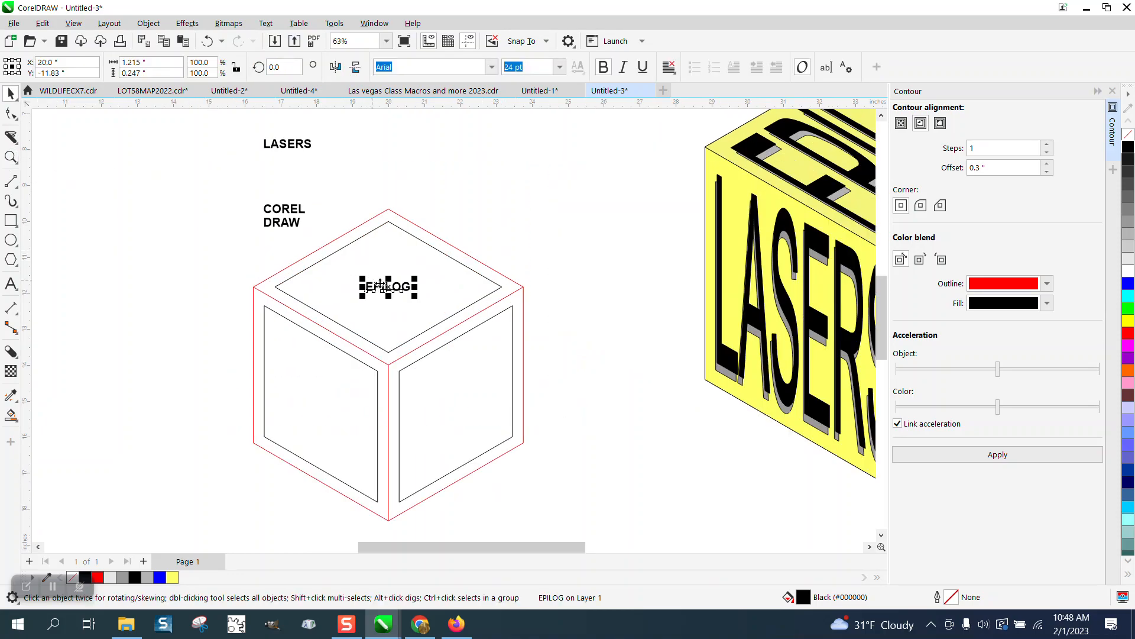
left_click(154, 24)
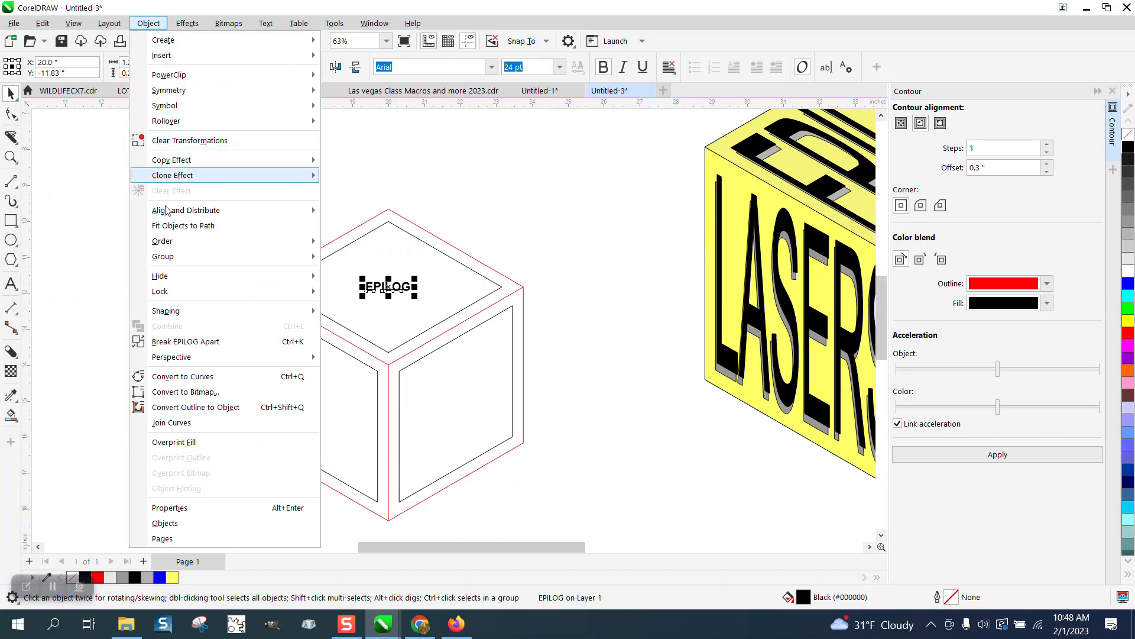
mouse_move(203, 361)
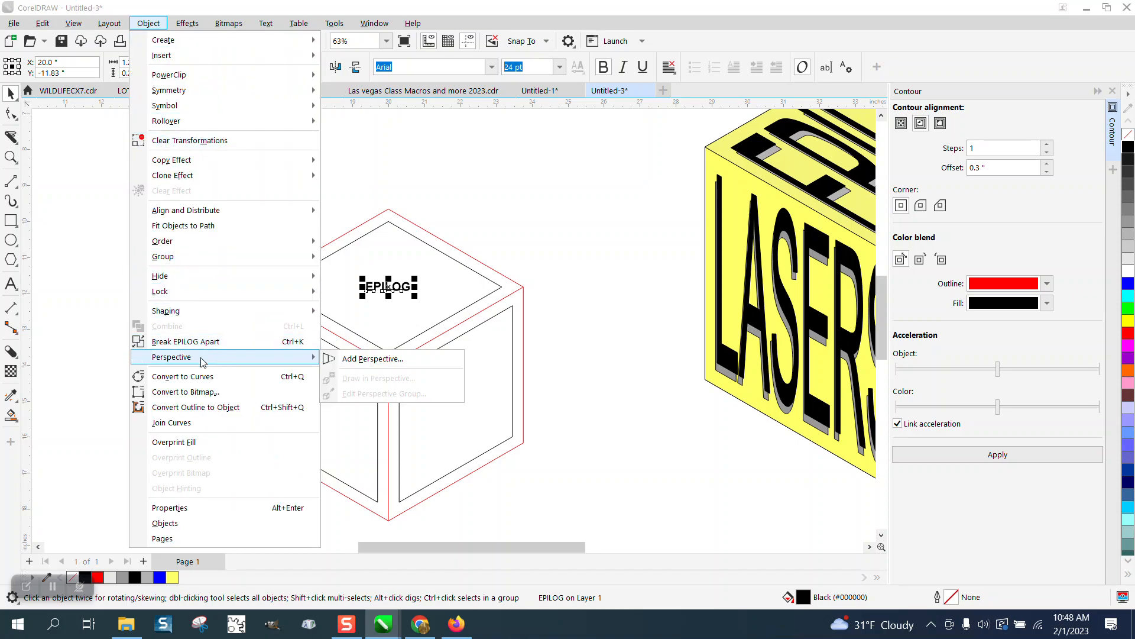
left_click(349, 359)
key("z")
left_click_drag(210, 172, 631, 428)
left_click(11, 93)
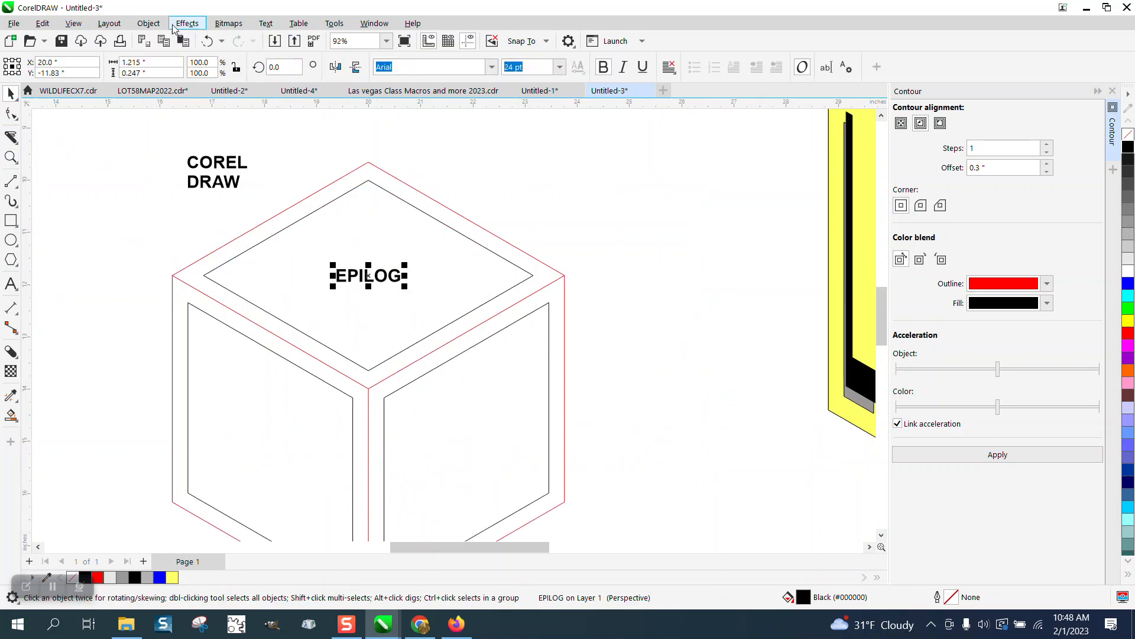
left_click(148, 23)
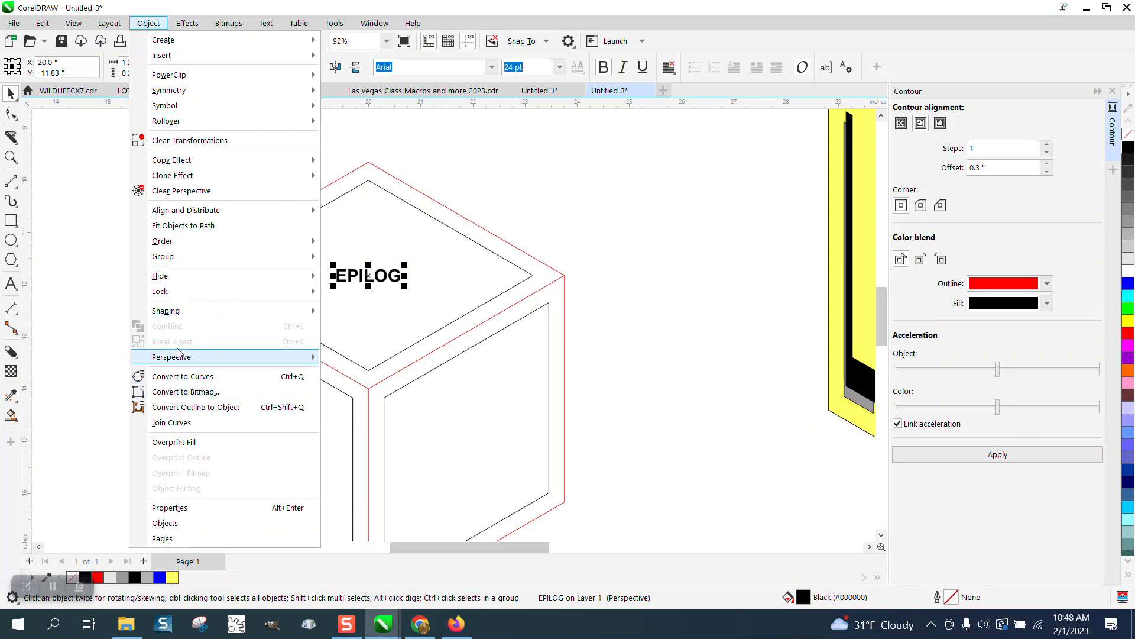
mouse_move(178, 358)
left_click(374, 359)
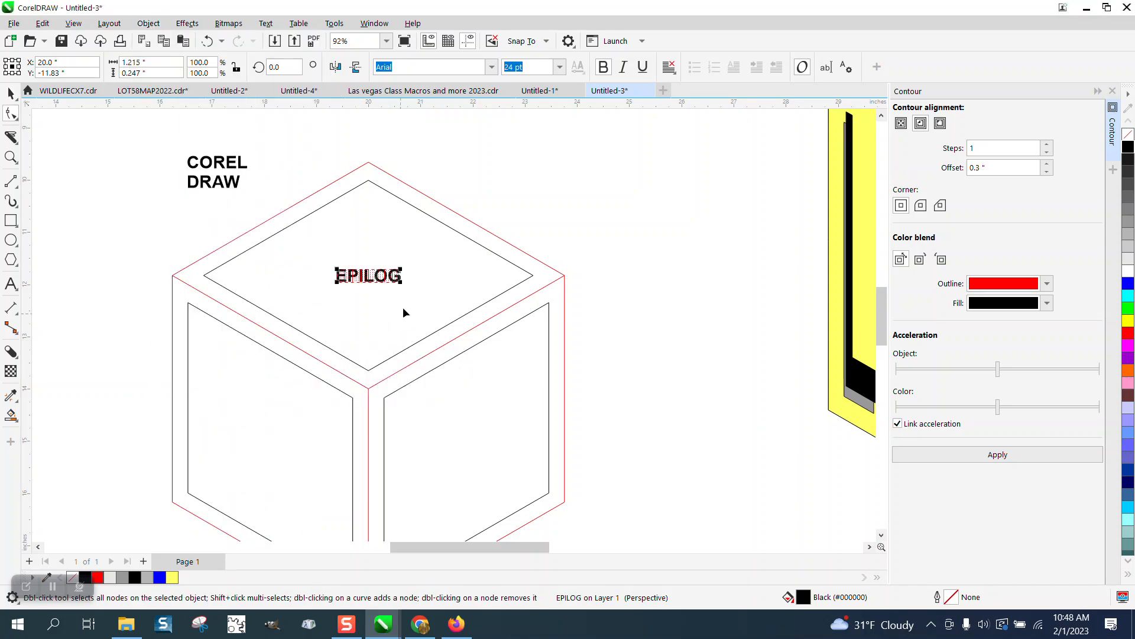
Stretch the four perspective corners of EPILOG to the corners of the upper face's inset diamond.
left_click_drag(401, 267, 369, 181)
left_click_drag(403, 283, 533, 276)
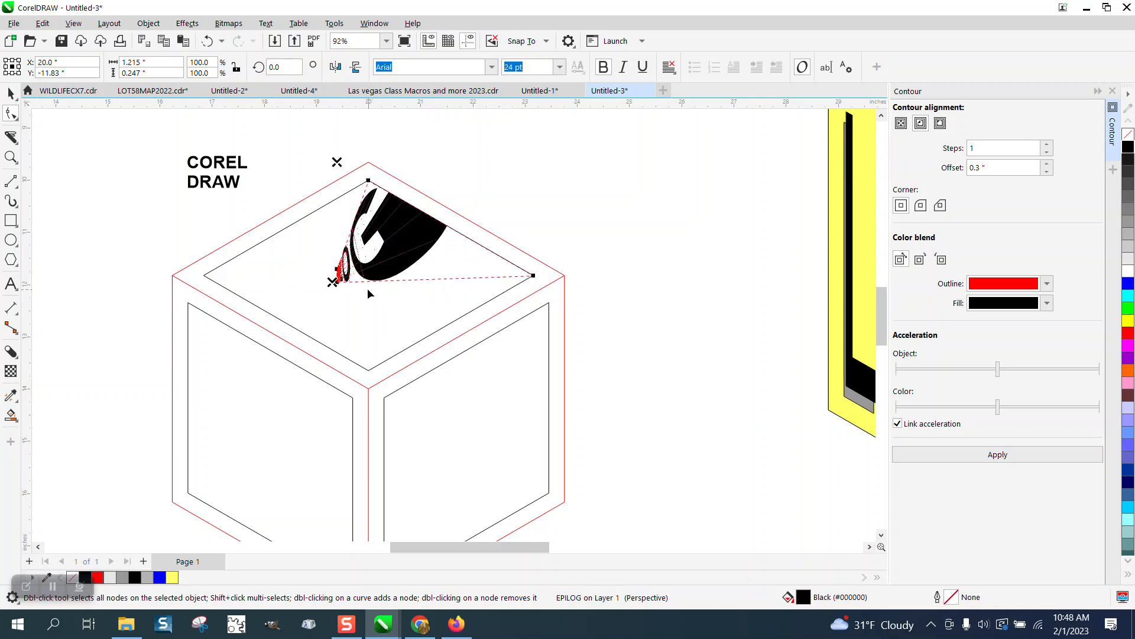
left_click_drag(334, 269, 203, 276)
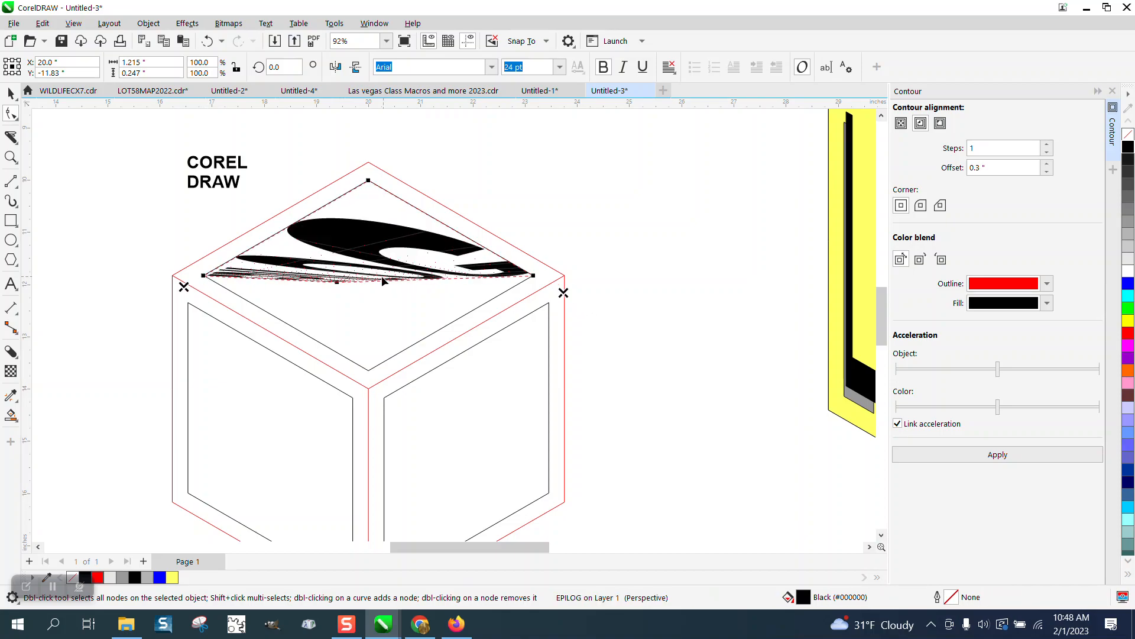
left_click_drag(336, 287, 369, 371)
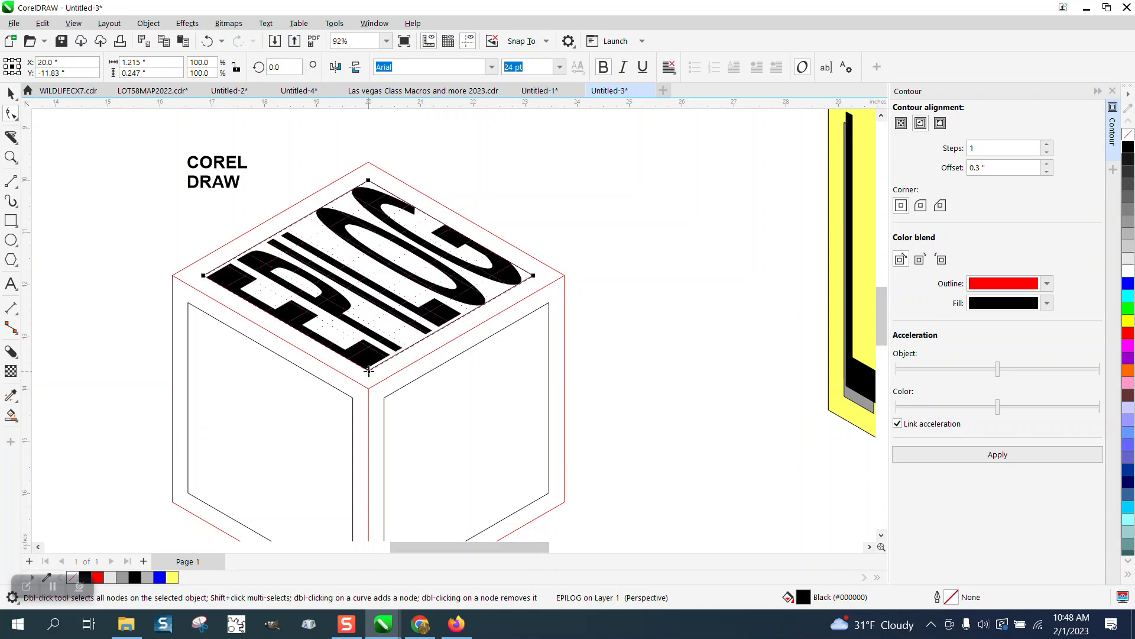
Undo the EPILOG perspective edits and the moves of the words beside and onto the cube.
left_click(210, 42)
left_click(211, 42)
left_click(213, 44)
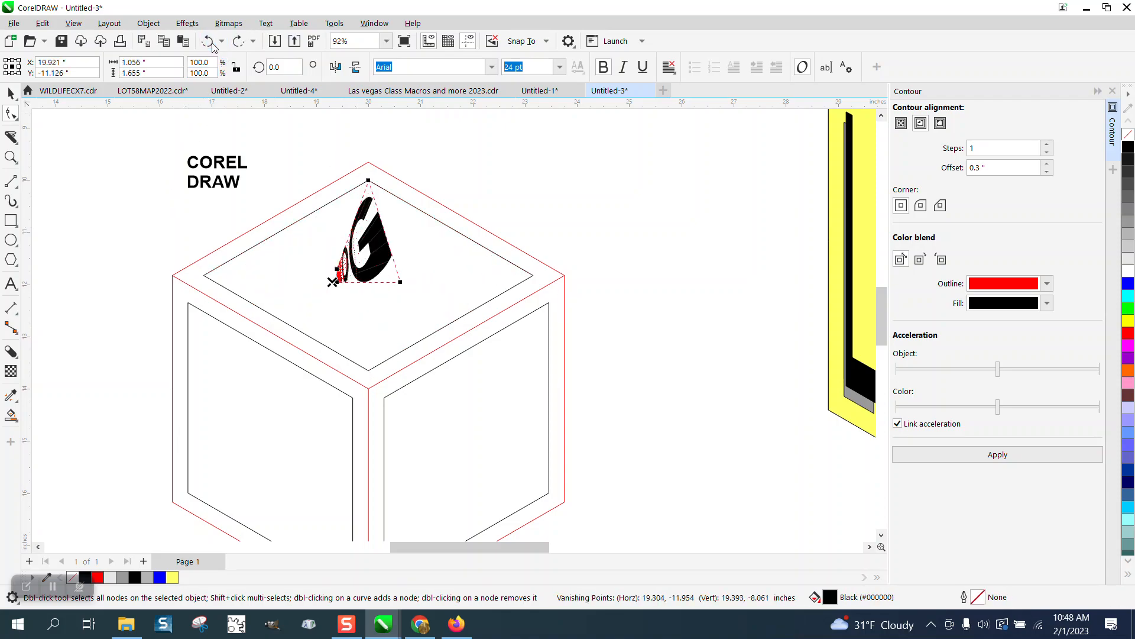
left_click(210, 42)
left_click(212, 44)
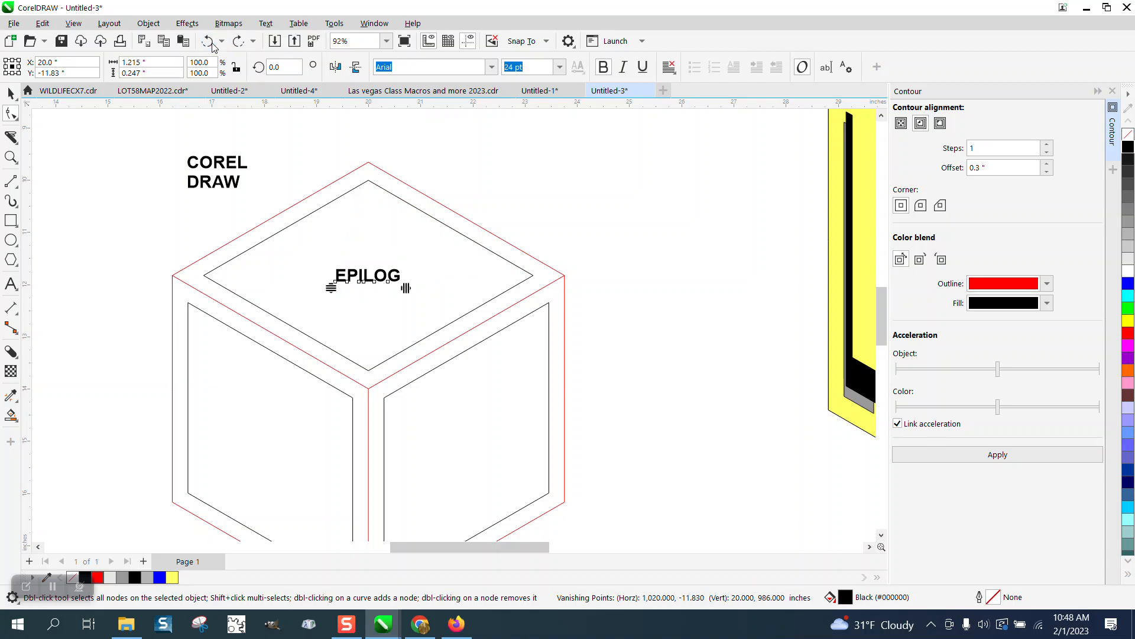
left_click(213, 45)
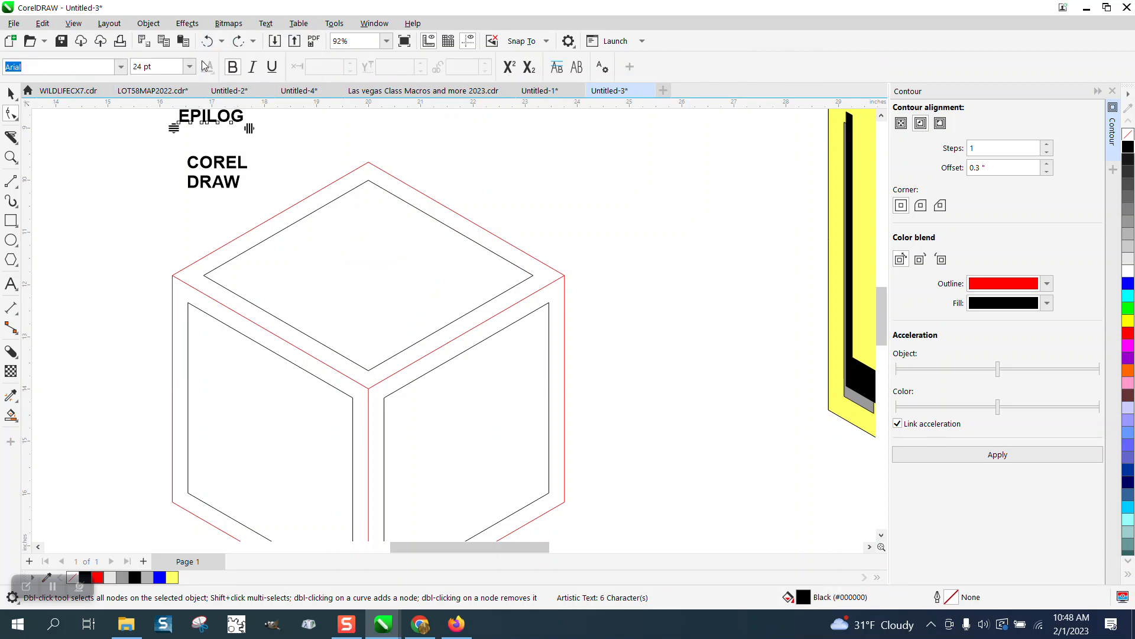
left_click(213, 46)
Move the word LASERS slightly down and left above EPILOG.
scroll(265, 211, "down", 1)
scroll(264, 211, "down", 3)
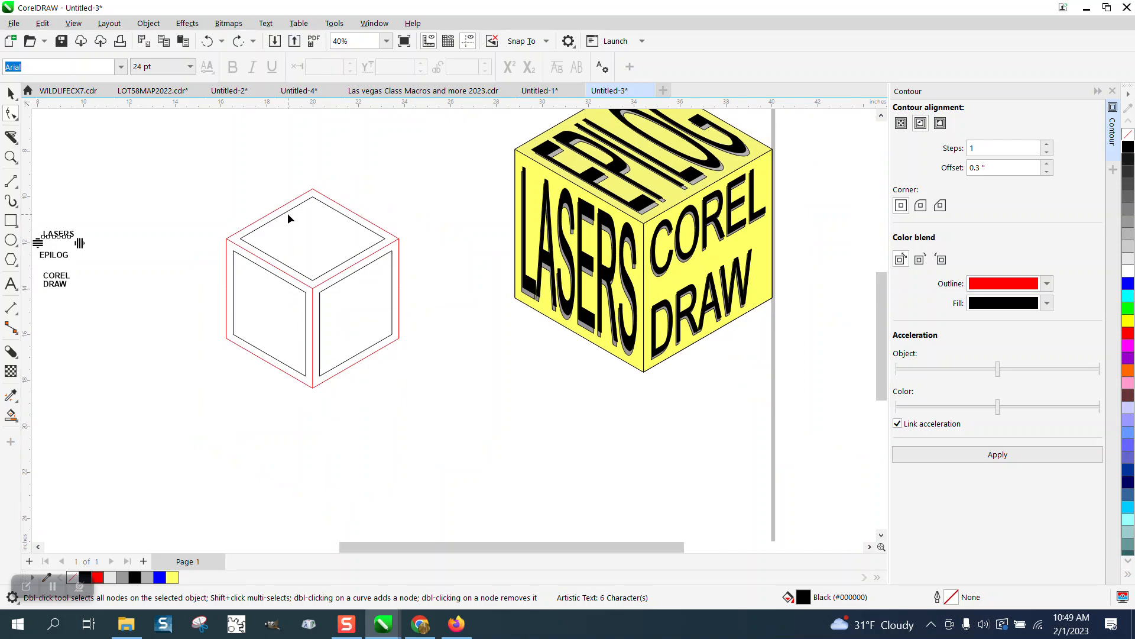
key("space")
left_click(10, 157)
left_click_drag(106, 200, 236, 285)
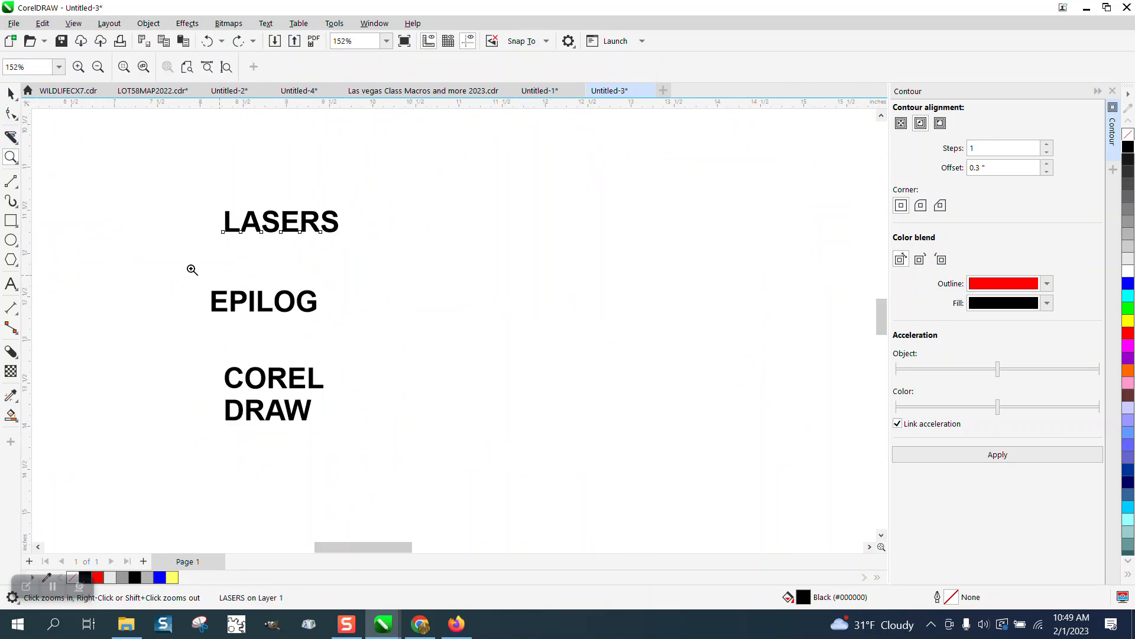
left_click(10, 93)
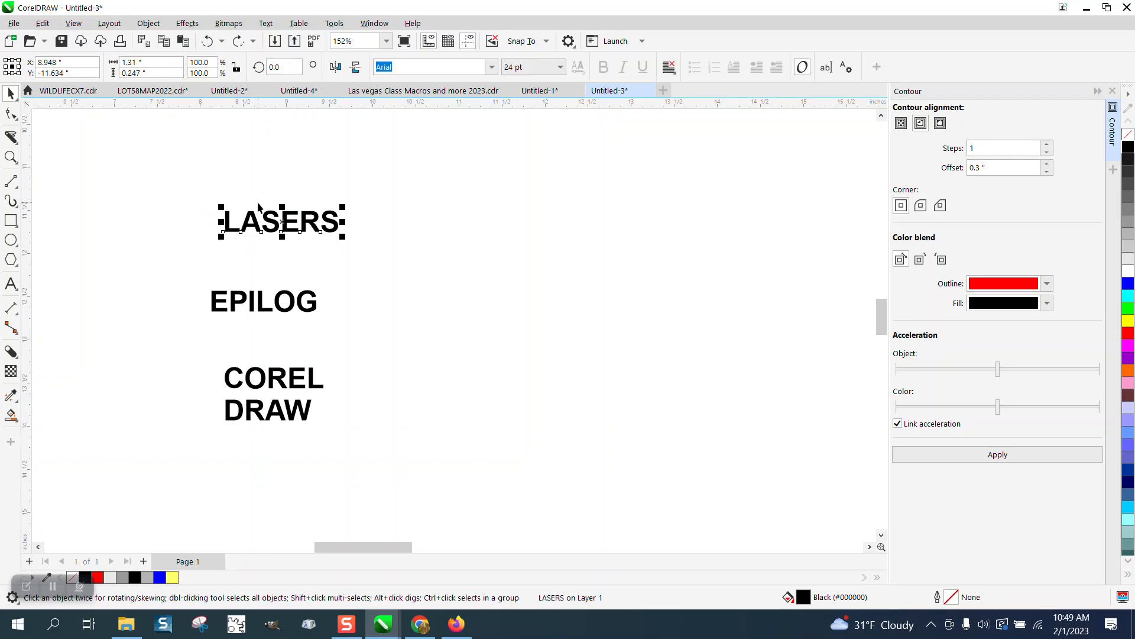
mouse_move(286, 226)
left_mouse_down()
mouse_move(276, 260)
mouse_move(291, 254)
mouse_move(294, 230)
left_mouse_up()
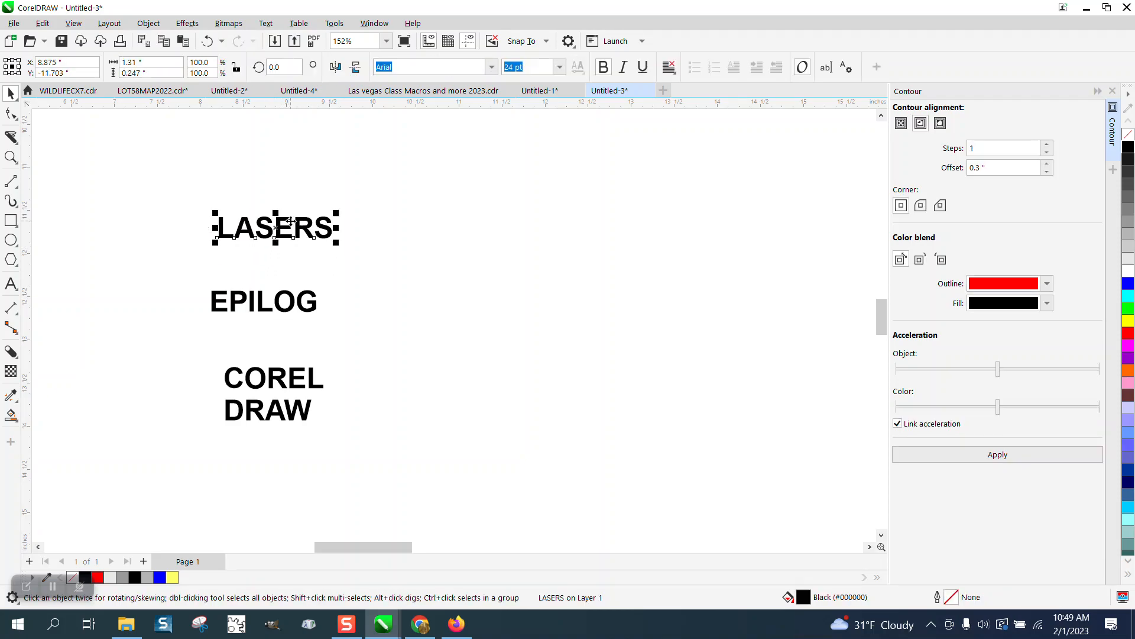
Set the nudge distance to 0.02 inches and nudge LASERS one increment down and one left.
left_click(477, 140)
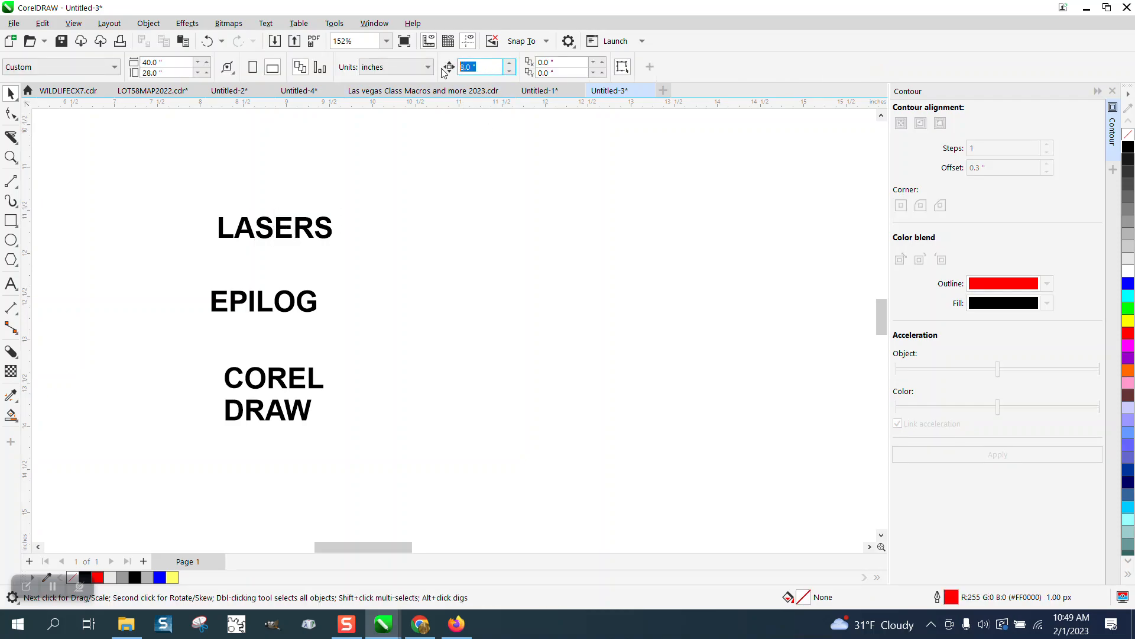
type(".02")
key("Return")
left_click(331, 226)
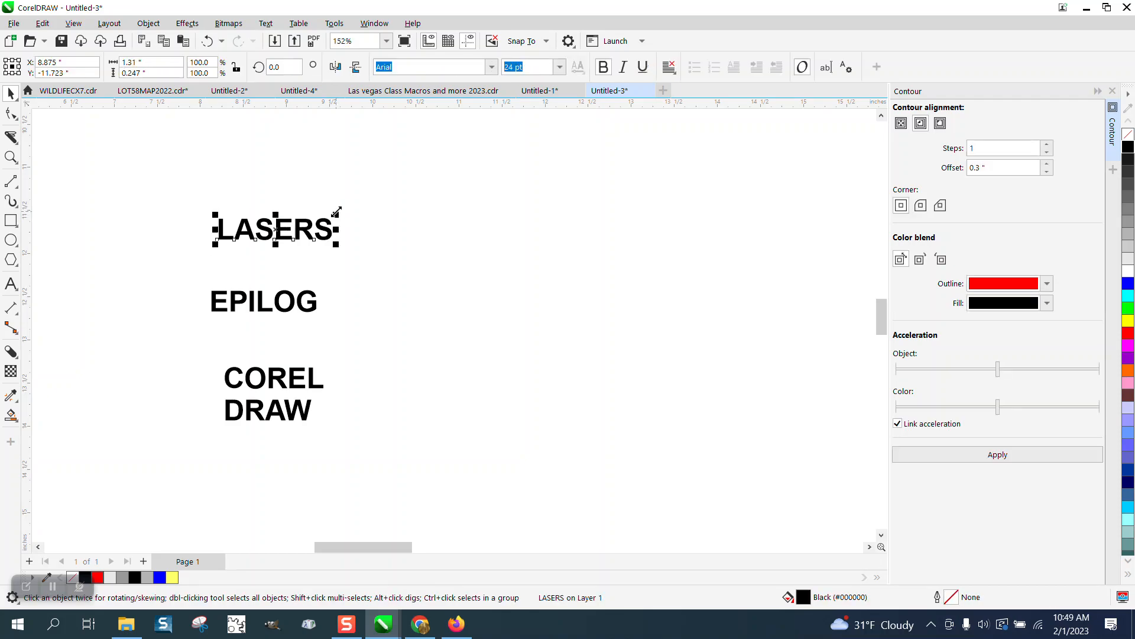
left_click(407, 213)
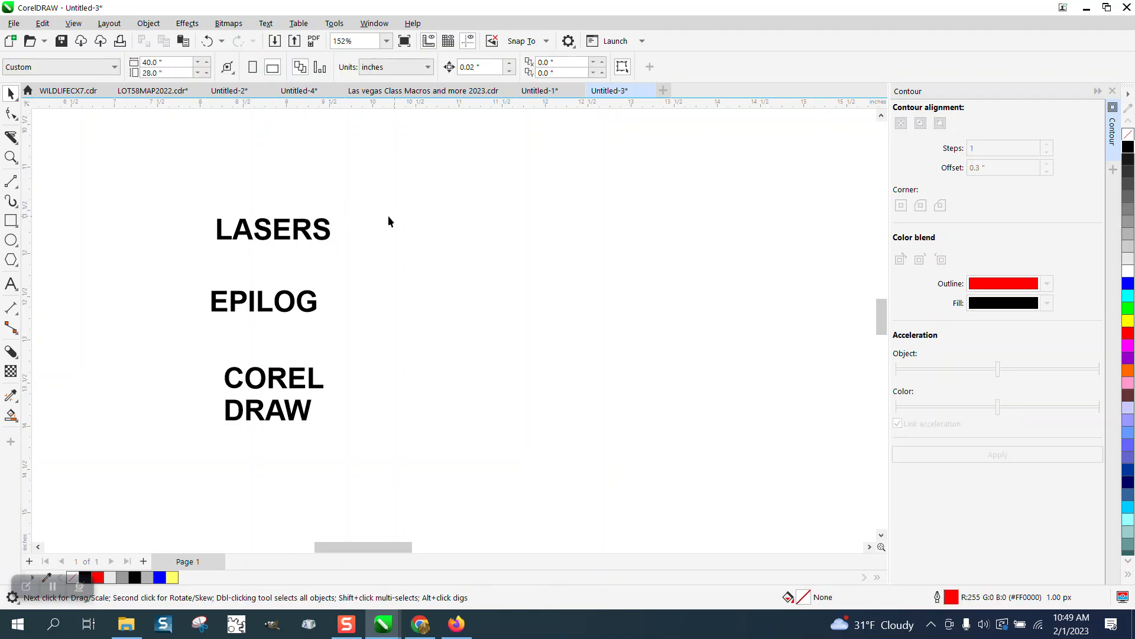
left_click(326, 227)
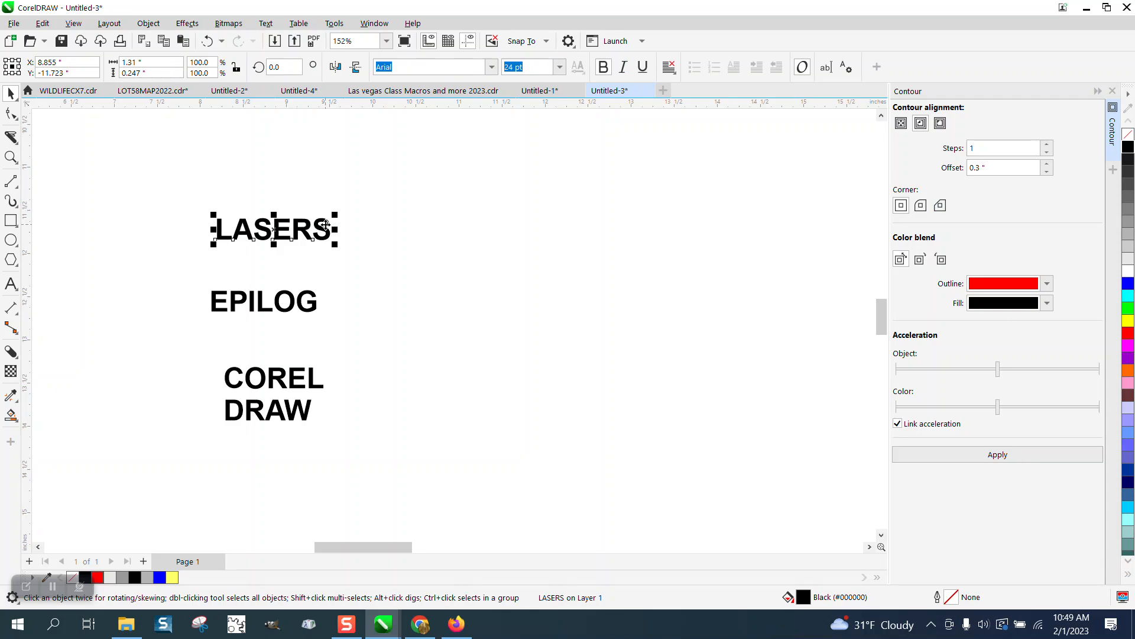
Duplicate LASERS with the copy offset 0.02 inches down and left, and fill the copy with 20% Black.
key("ctrl+d")
key("ctrl+d")
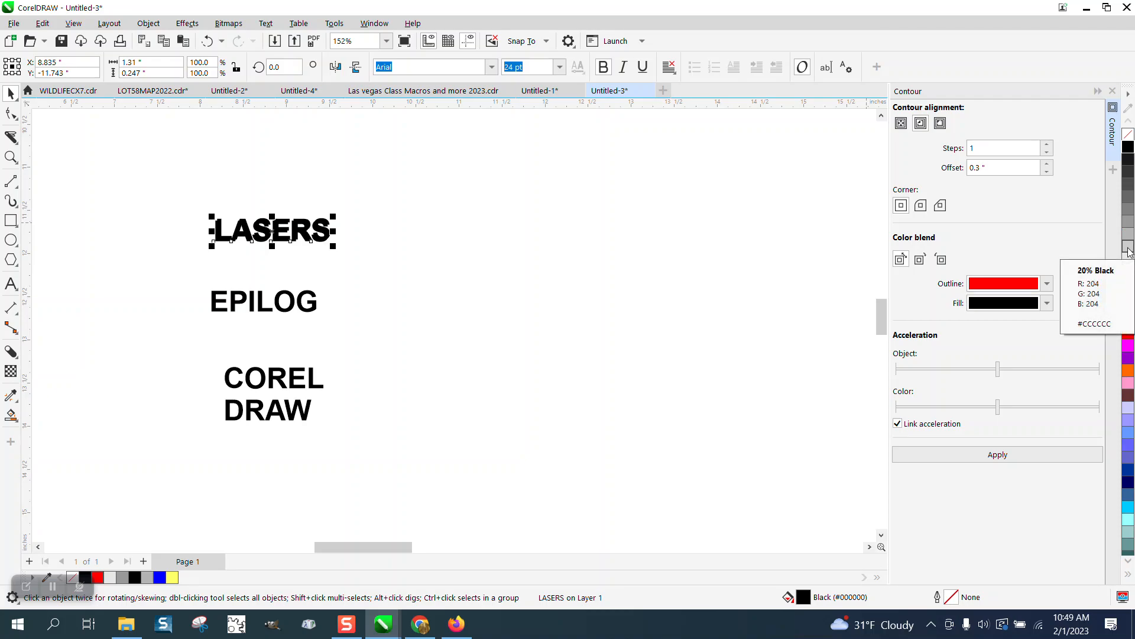
left_click(1128, 251)
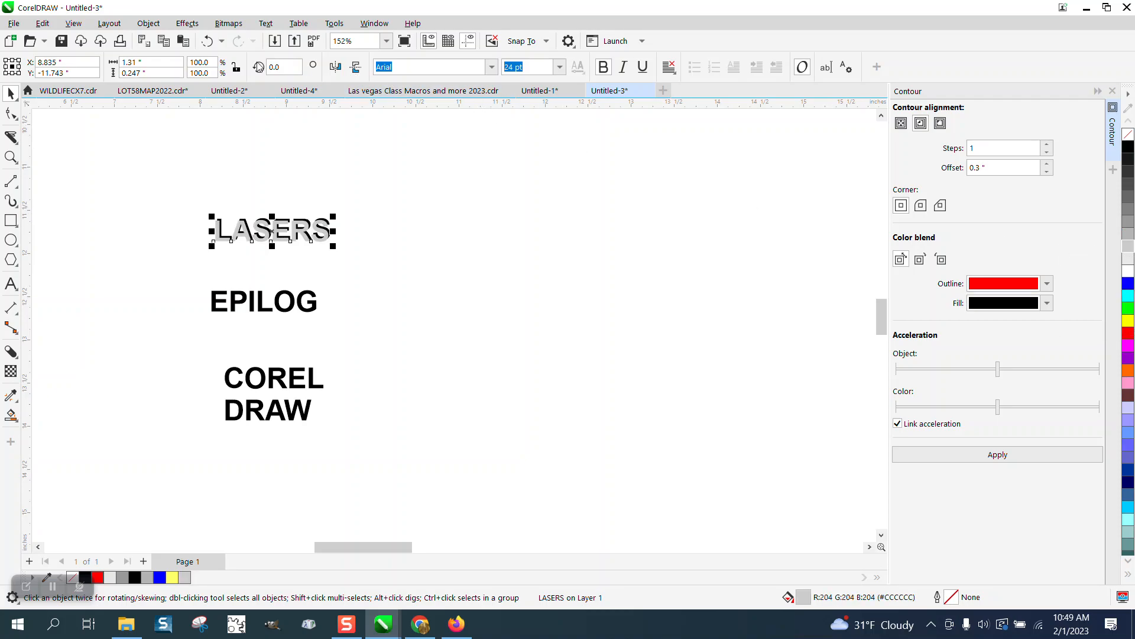
Send the gray LASERS copy behind the black word as a shadow and check it up close.
left_click(149, 23)
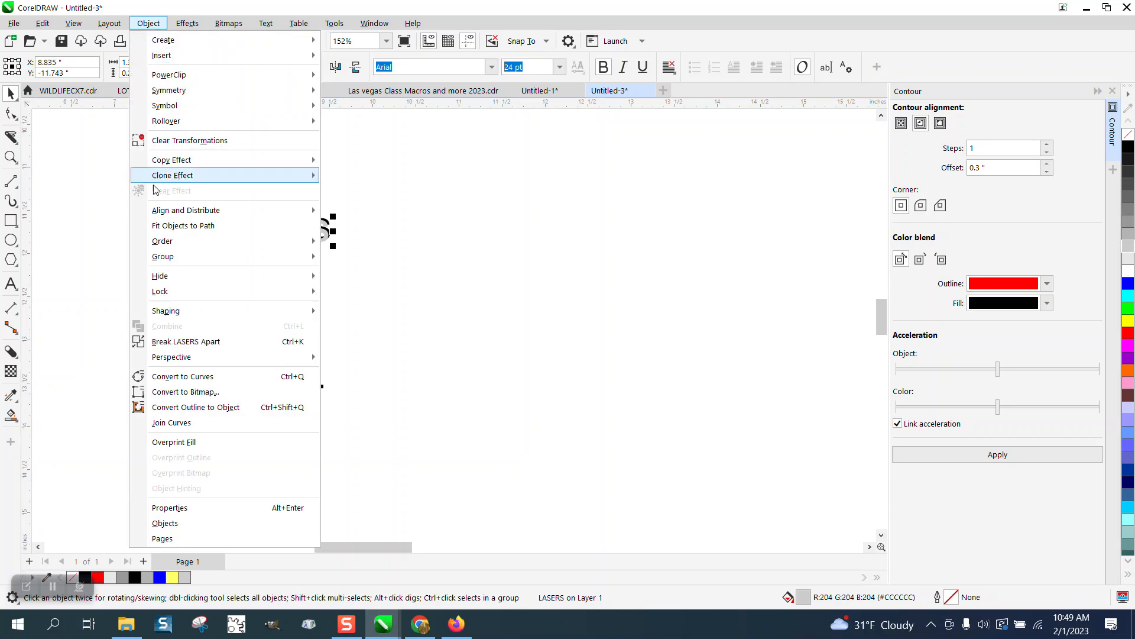
mouse_move(314, 257)
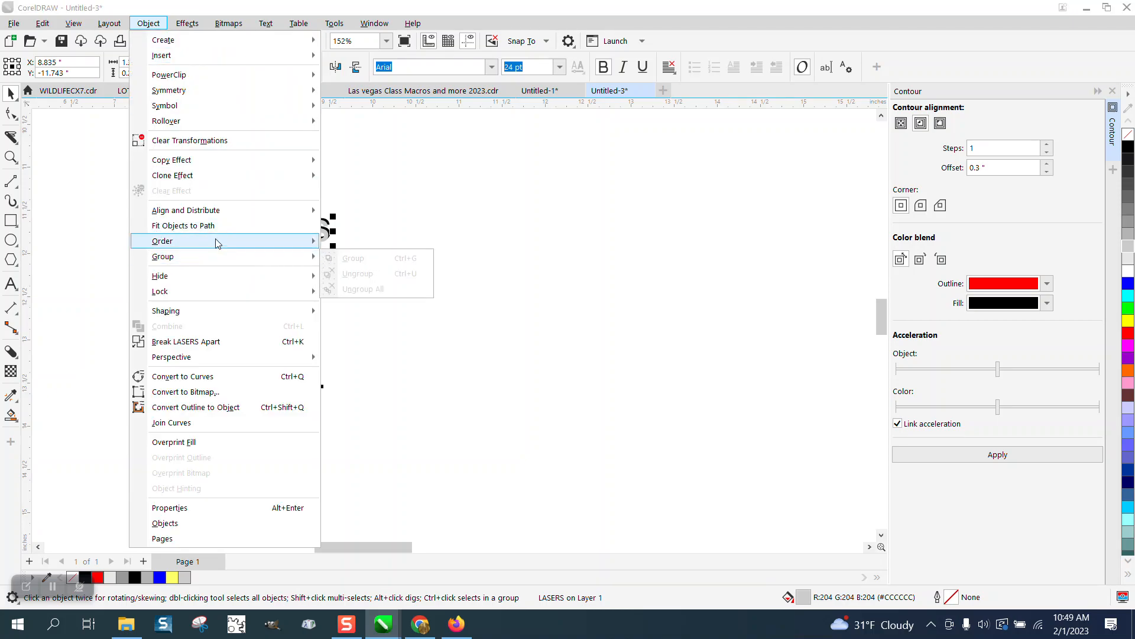
left_click(354, 256)
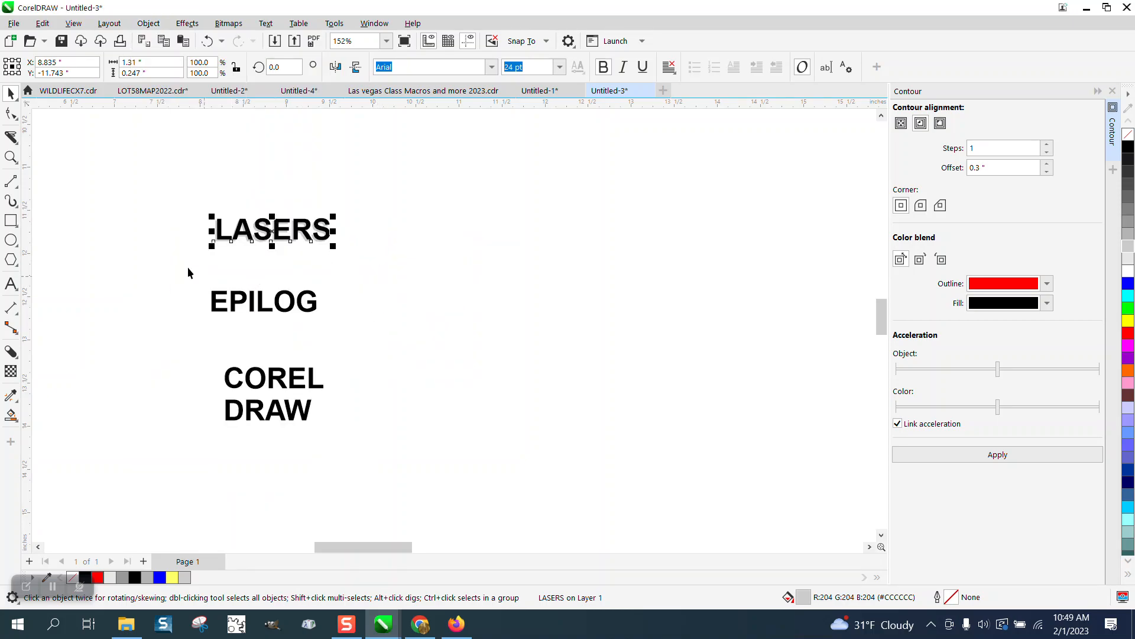
left_click(11, 157)
left_click_drag(208, 225, 374, 287)
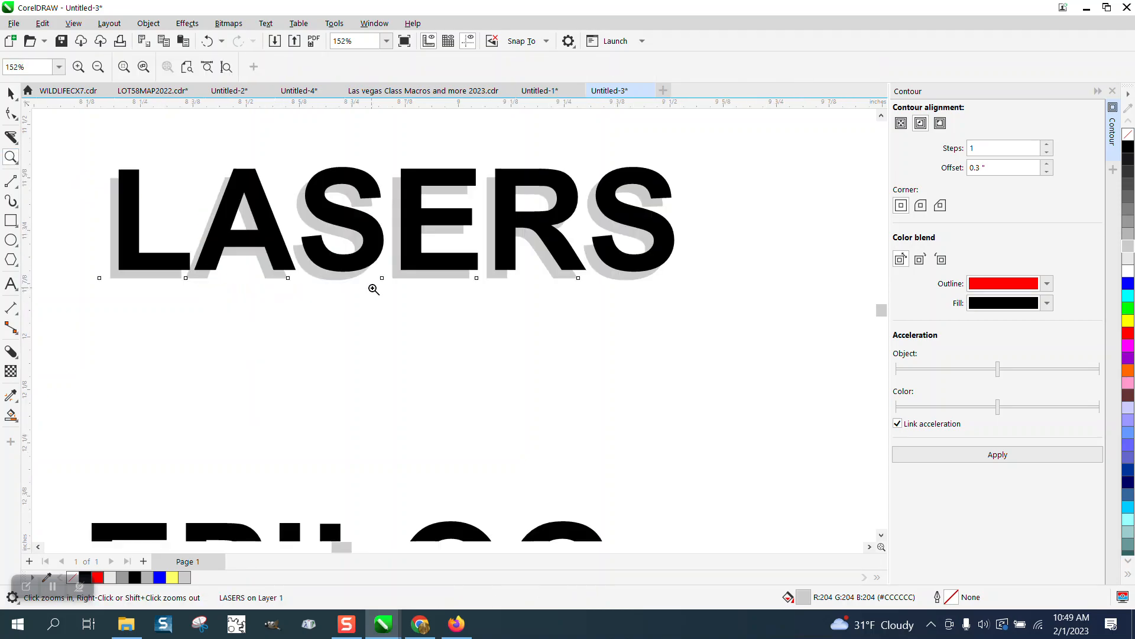
right_click(375, 286)
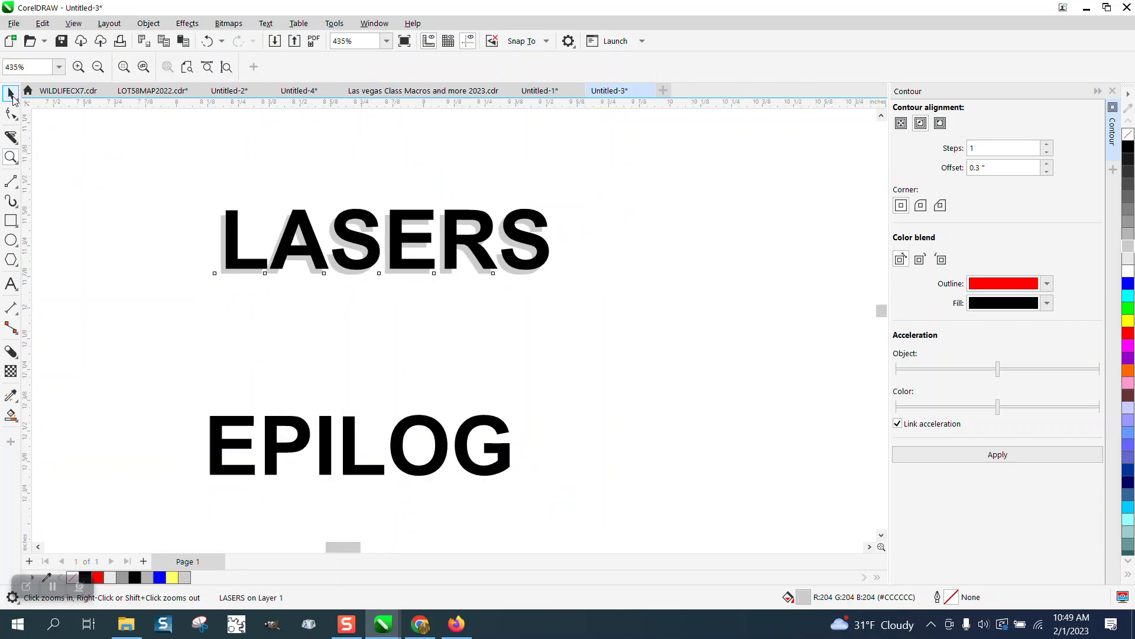
Duplicate the word EPILOG and nudge the copy 0.02 inches down and left.
left_click(11, 94)
scroll(199, 222, "down", 2)
left_click(358, 353)
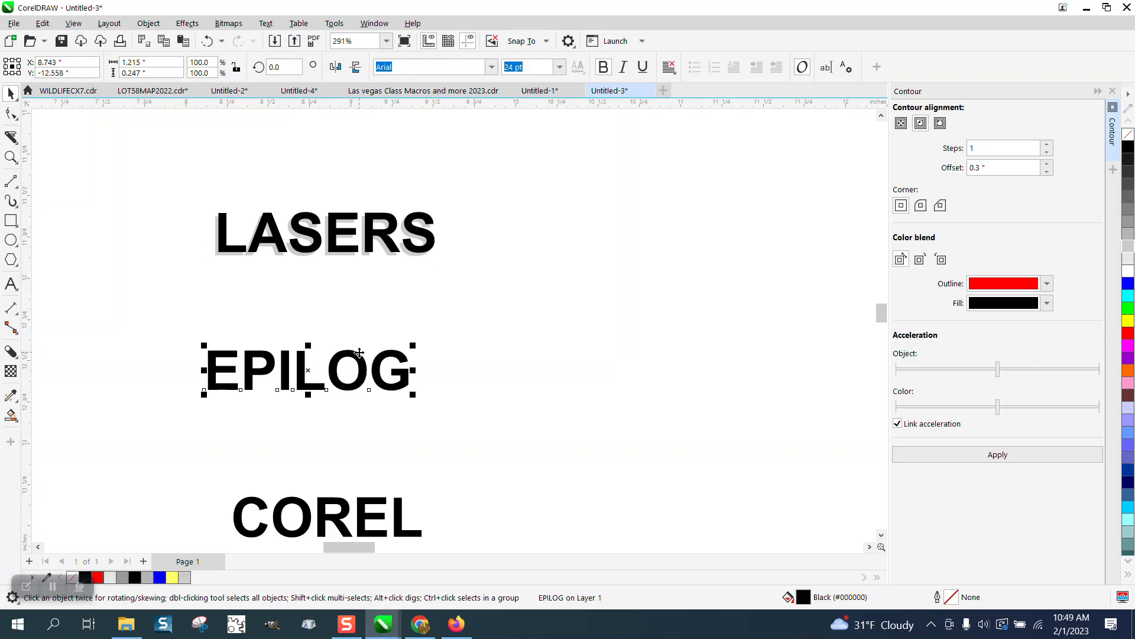
key("KP_Add")
key("Down")
key("Left")
left_click(365, 330)
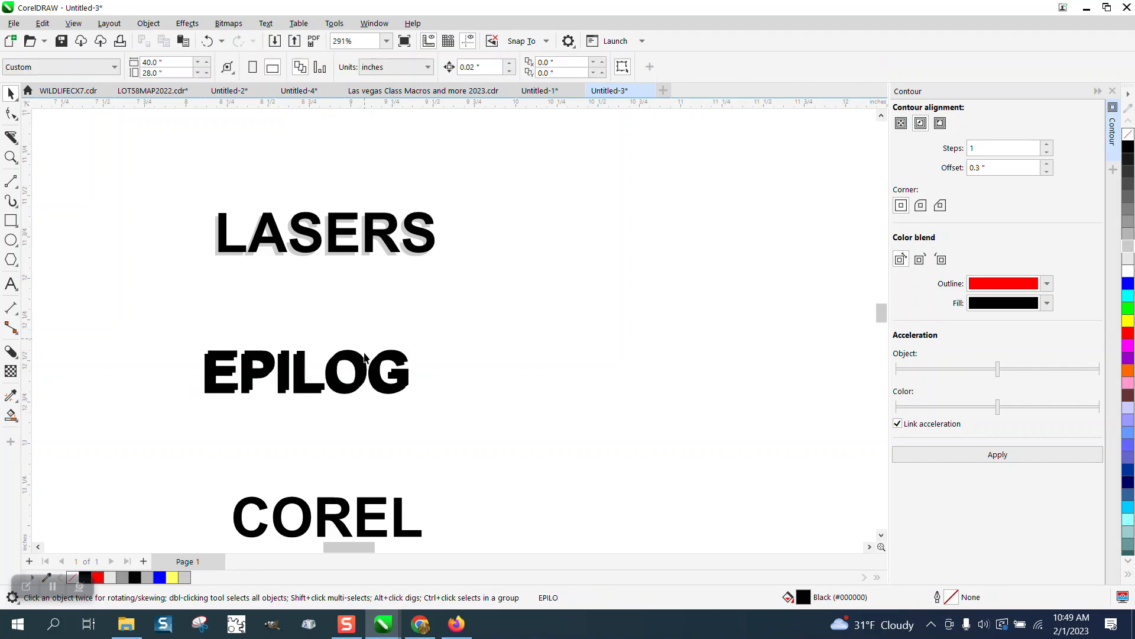
Fill the EPILOG copy behind the front word with 20% Black as its shadow.
left_click(360, 353)
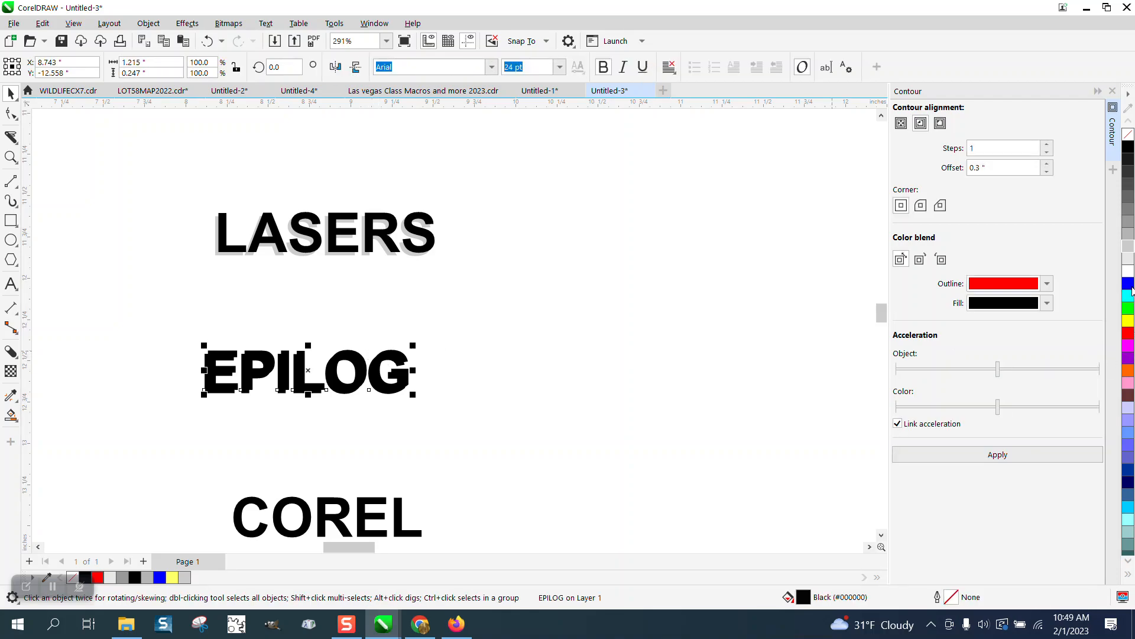
left_click(1129, 246)
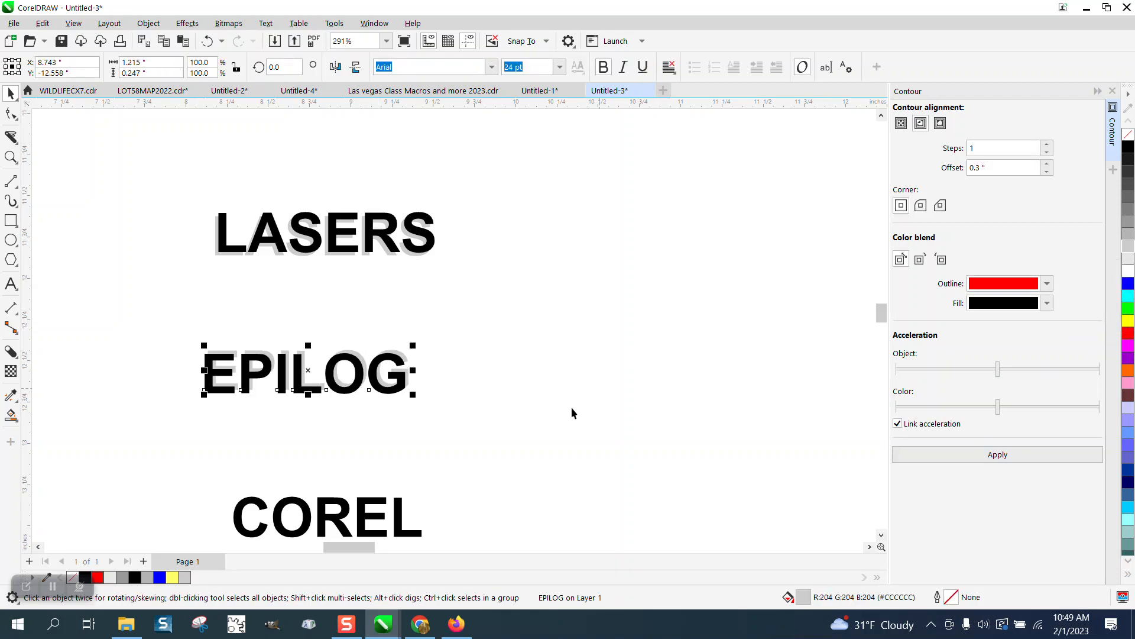
key("Escape")
Ungroup the stacked COREL DRAW text into separate words.
scroll(403, 505, "down", 2)
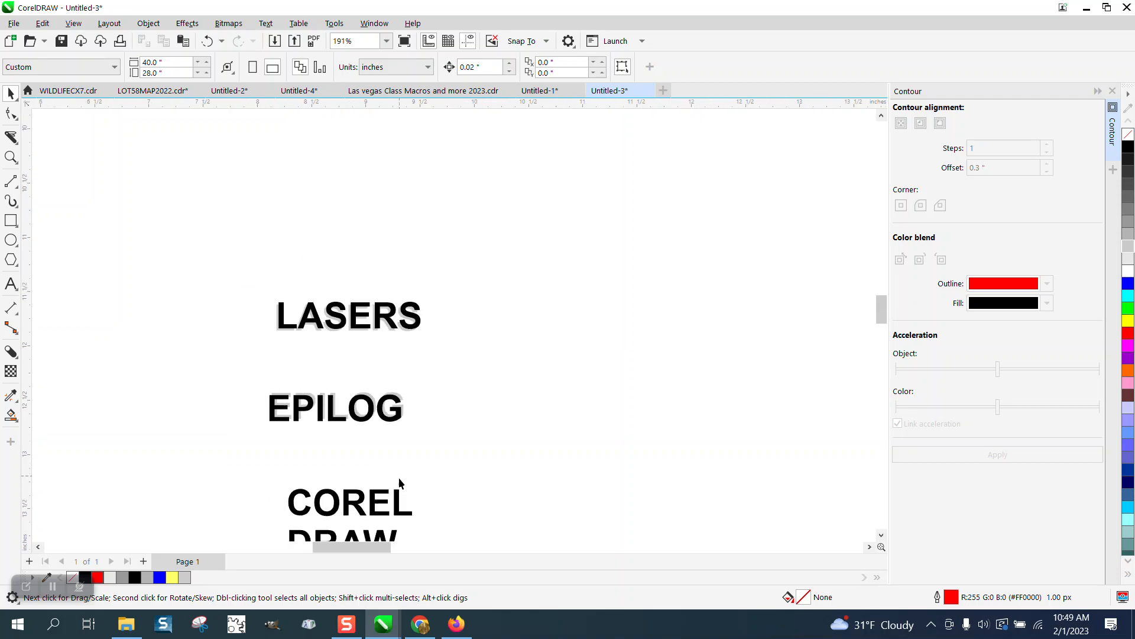
left_click(400, 492)
scroll(394, 449, "down", 1)
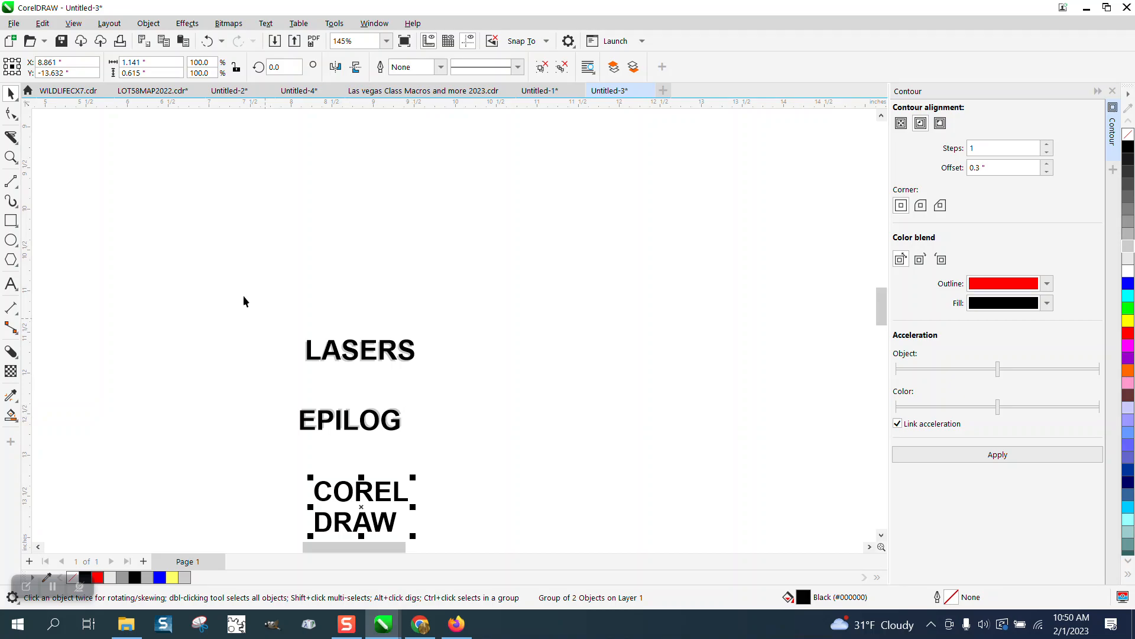
left_click(154, 26)
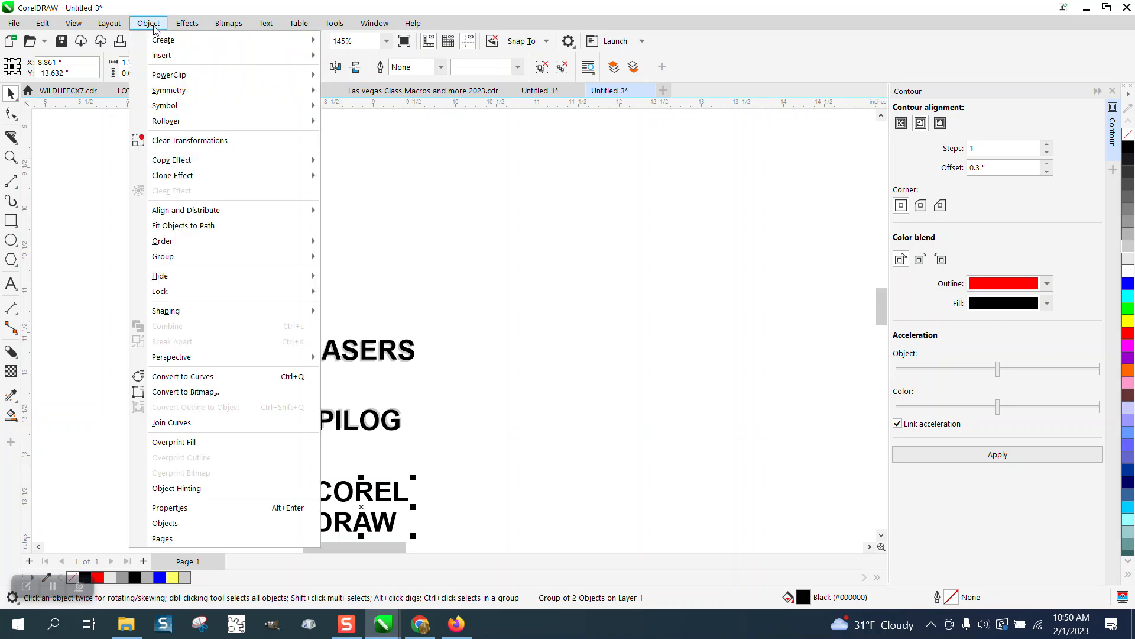
mouse_move(170, 244)
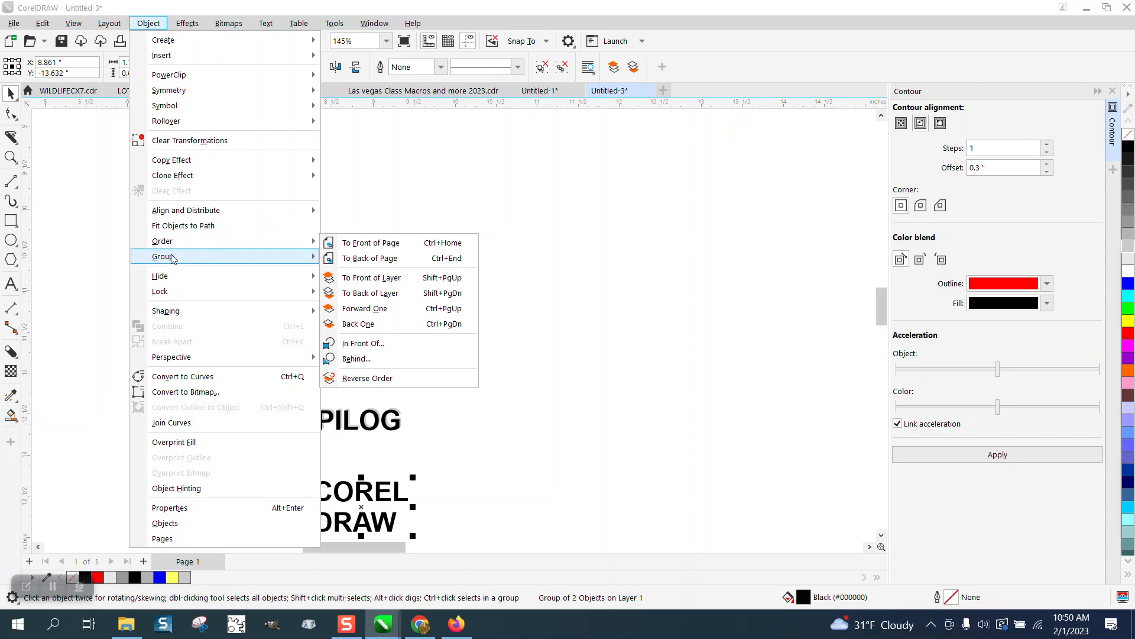
left_click(361, 274)
Center DRAW horizontally beneath COREL and group the two words again.
left_click_drag(282, 468, 449, 532)
key("e")
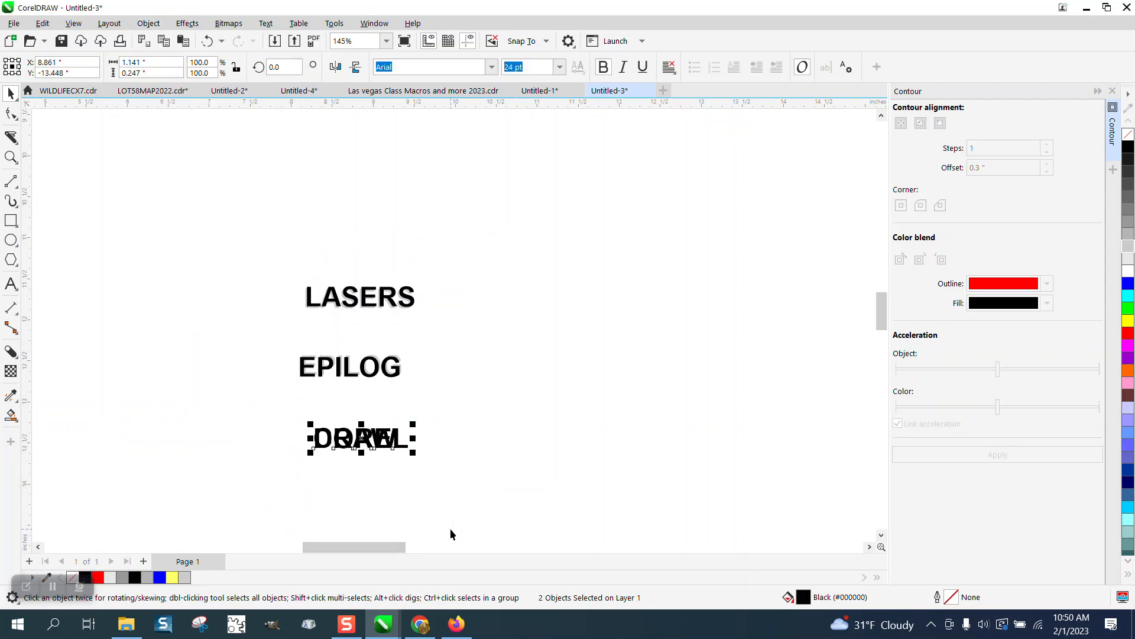
left_click(207, 40)
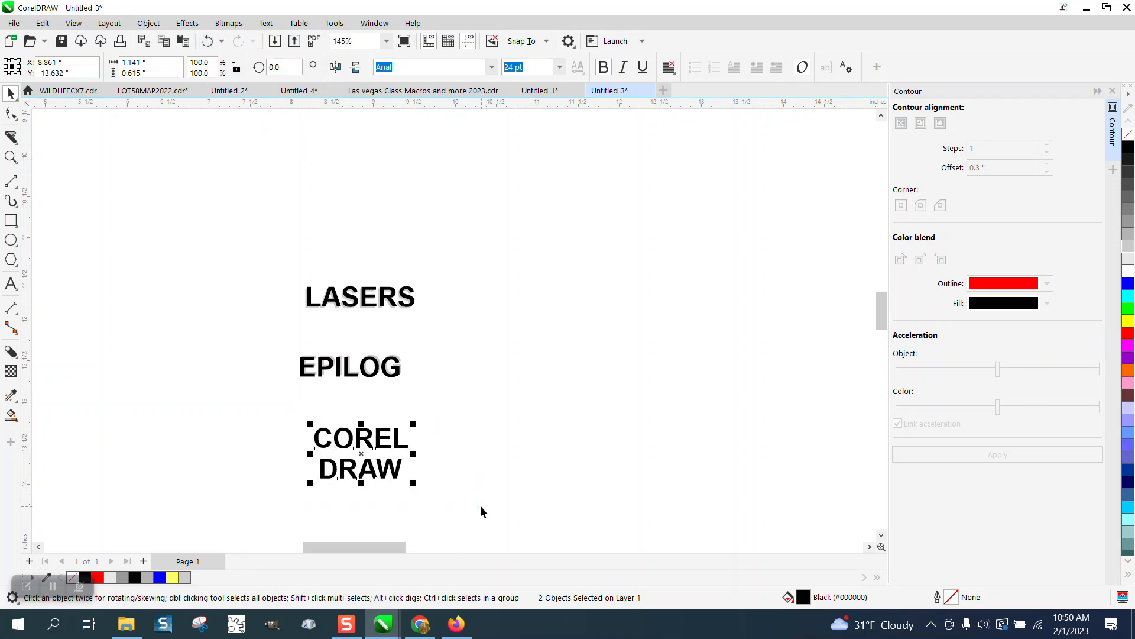
key("ctrl+g")
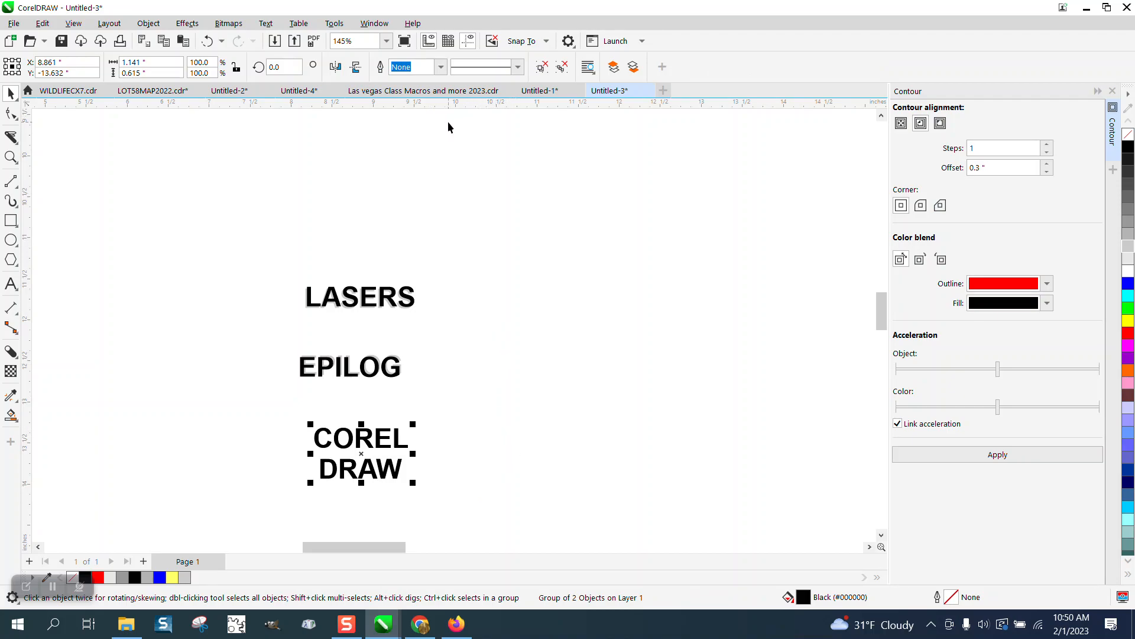
Duplicate the COREL DRAW group 0.02 inches down and left, and fill the rear group with 20% Black.
key("Down")
key("Left")
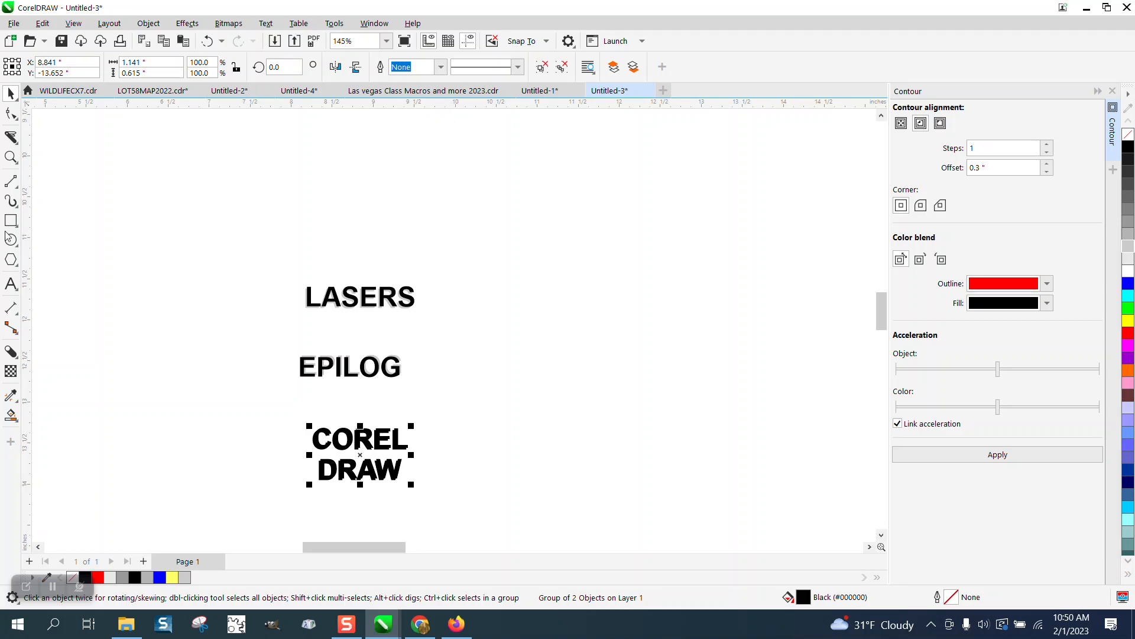
left_click(10, 157)
mouse_move(308, 413)
left_mouse_down()
mouse_move(398, 460)
mouse_move(528, 490)
left_mouse_up()
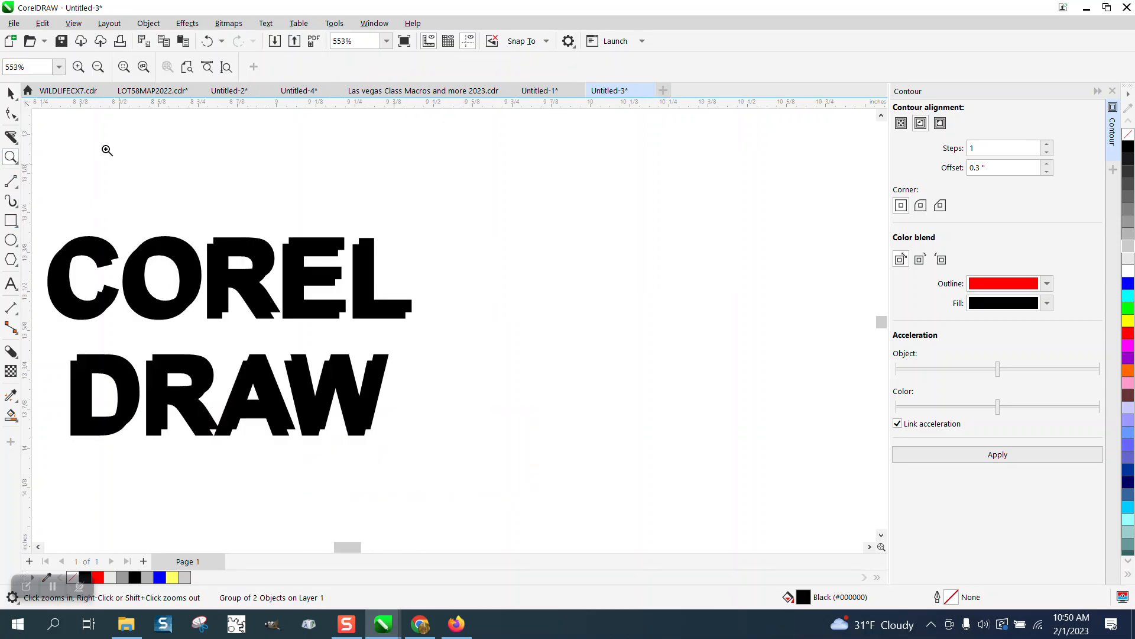
left_click(394, 226)
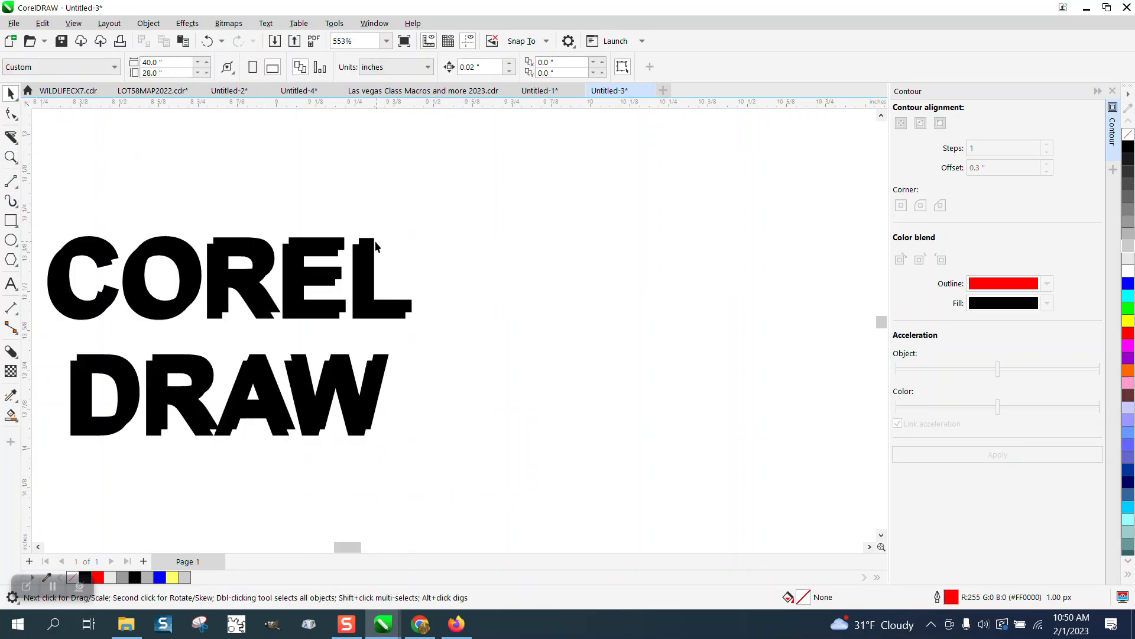
left_click(373, 243)
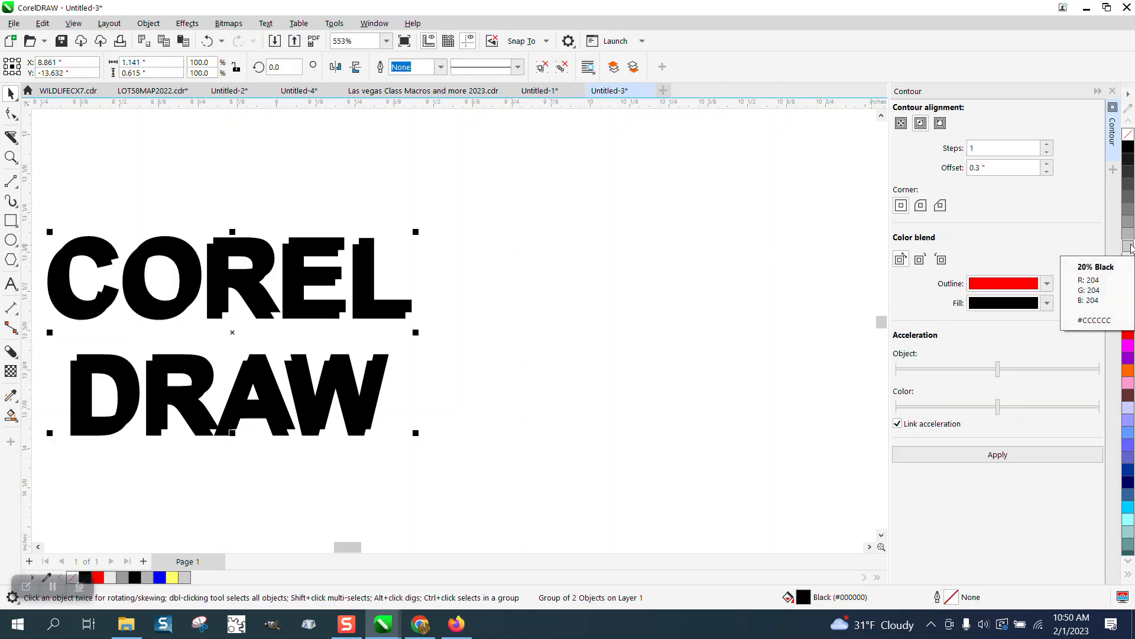
left_click(1129, 247)
scroll(515, 342, "down", 5)
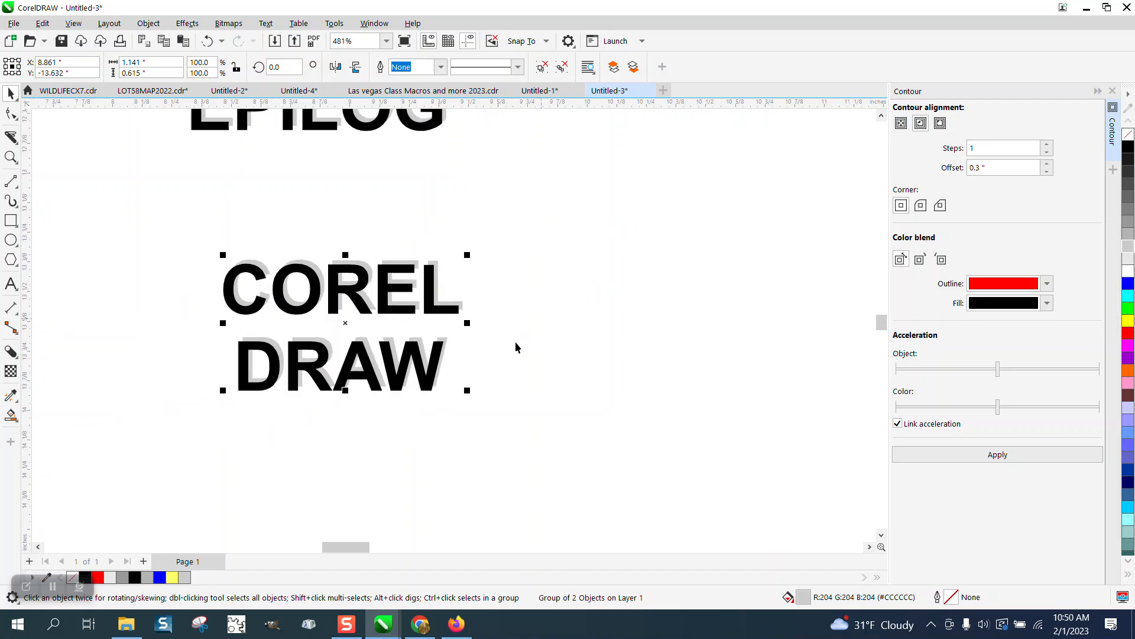
scroll(442, 366, "down", 4)
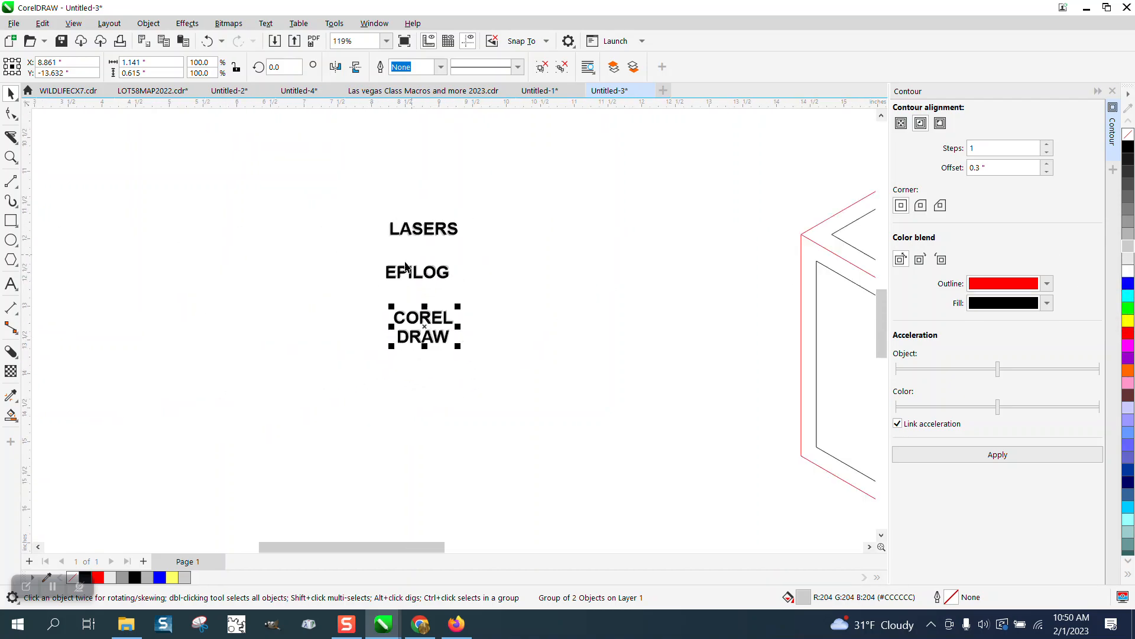
left_click_drag(565, 242, 835, 239)
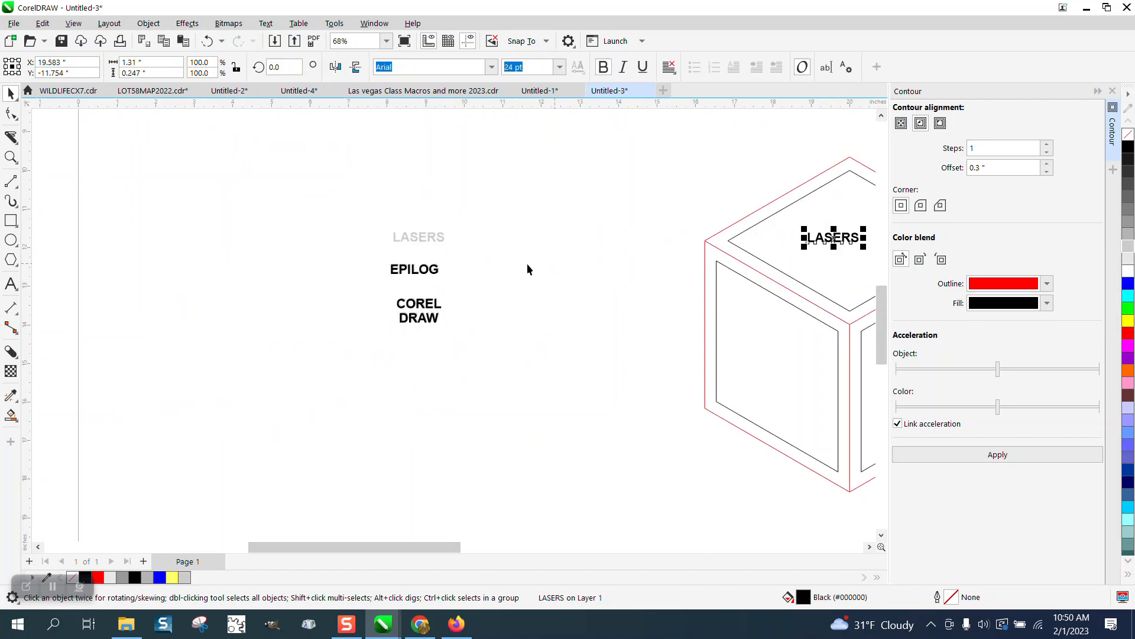
scroll(412, 304, "down", 1)
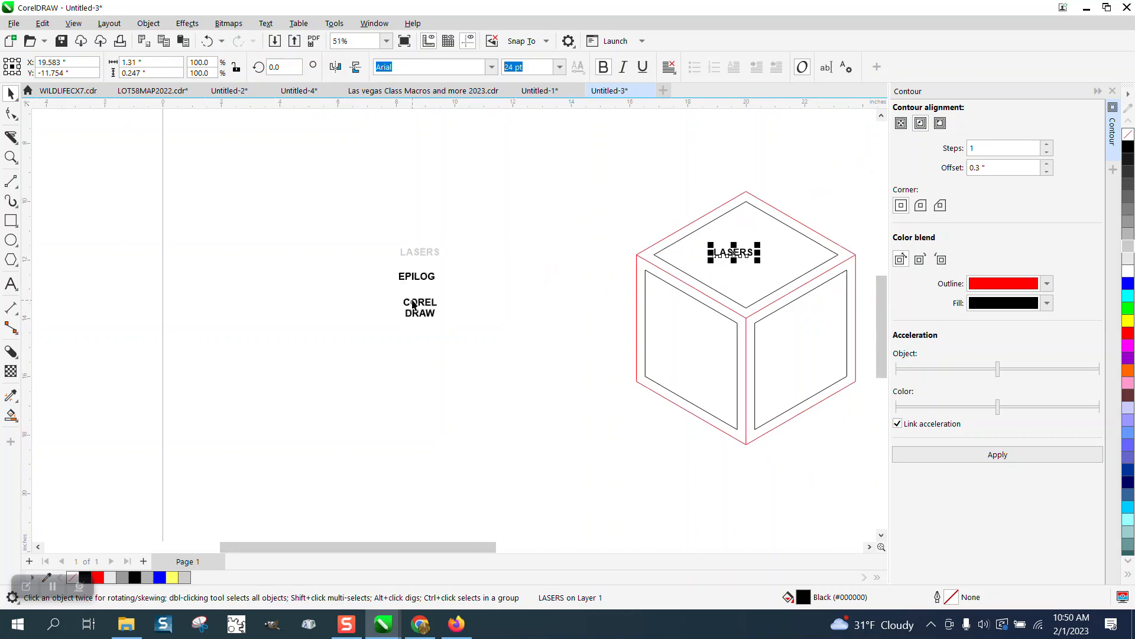
left_click(207, 41)
Group each of LASERS, EPILOG and COREL DRAW with its own gray shadow copy.
left_click_drag(364, 221, 474, 264)
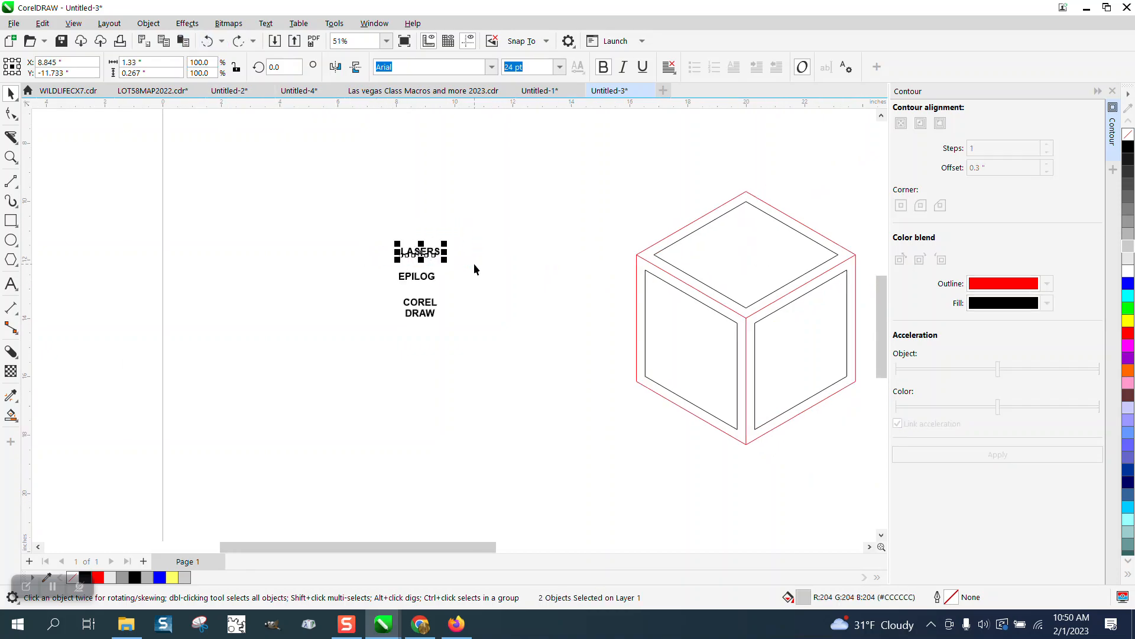
key("ctrl+g")
left_click_drag(373, 266, 467, 297)
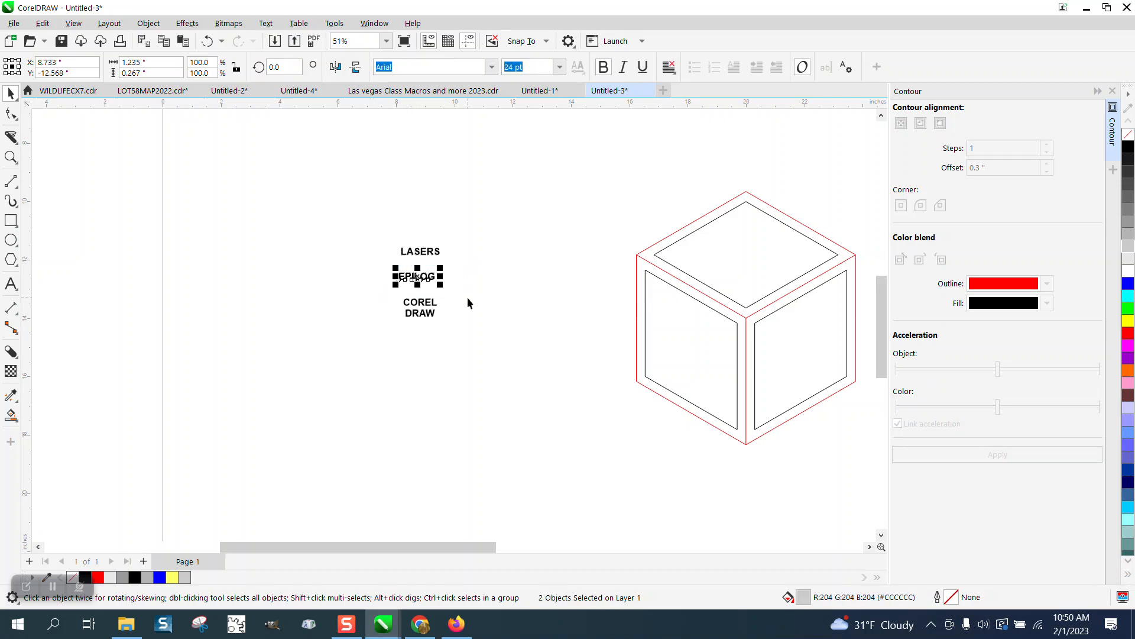
left_click_drag(475, 326, 475, 328)
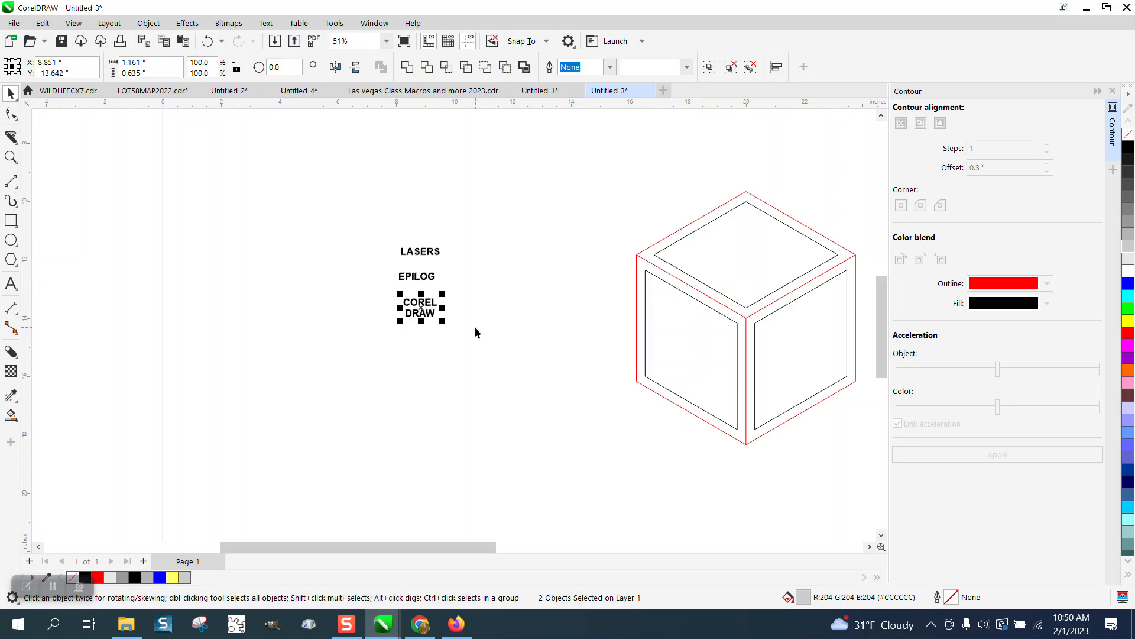
key("ctrl+g")
left_click_drag(420, 310, 502, 307)
key("Delete")
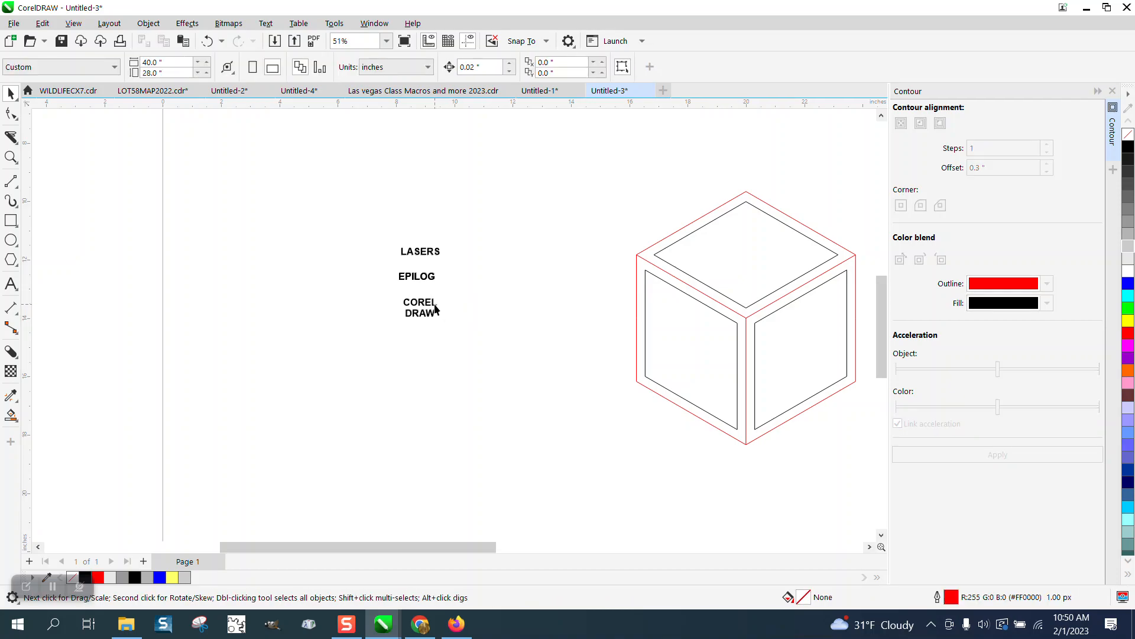
left_click(435, 308)
Move the shadowed LASERS group onto the cube's top face.
left_click_drag(427, 252, 747, 256)
left_click(11, 156)
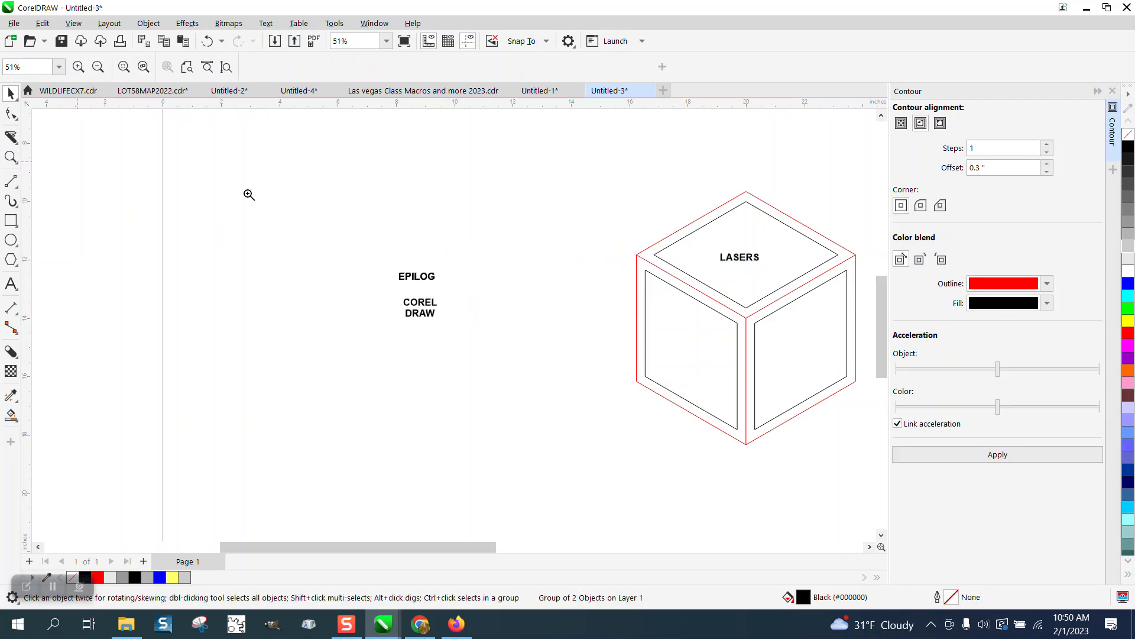
left_click_drag(647, 188, 982, 414)
left_click(11, 93)
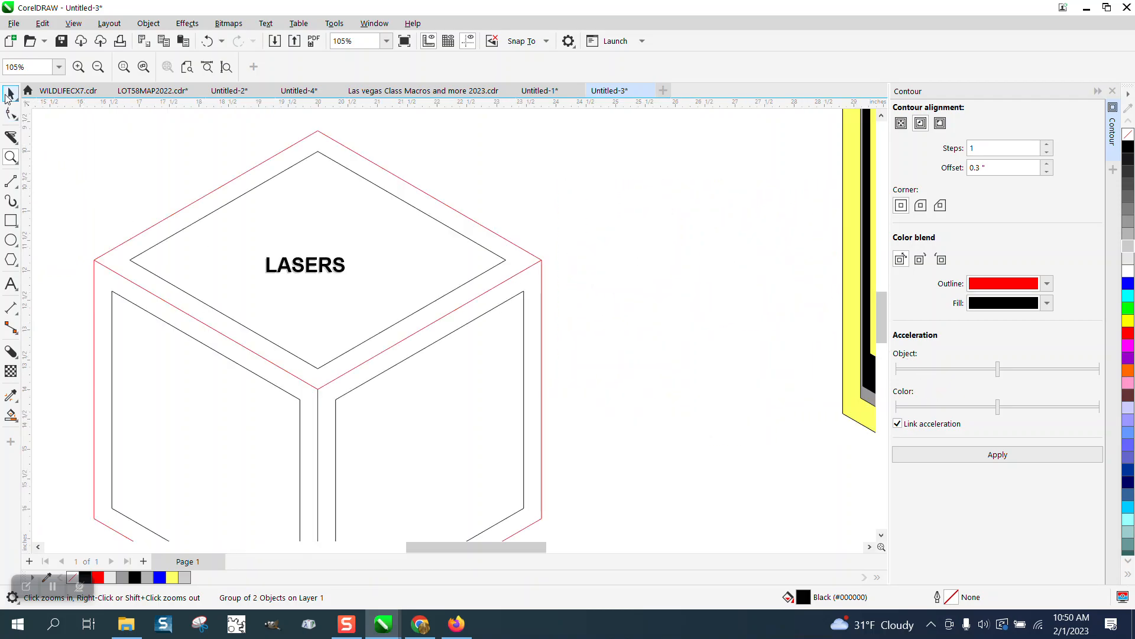
Add perspective to LASERS and fit its four corners to the corners of the inset top face.
left_click(149, 23)
mouse_move(195, 358)
left_click(358, 359)
left_click_drag(345, 259, 318, 151)
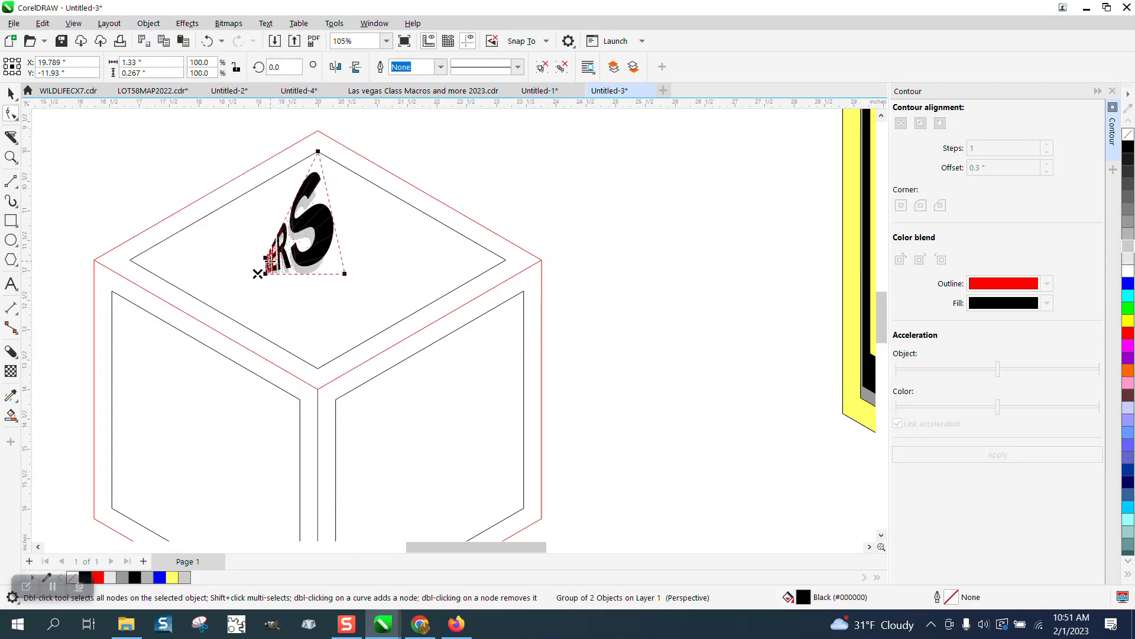
left_click_drag(265, 258, 129, 259)
left_click_drag(265, 274, 318, 367)
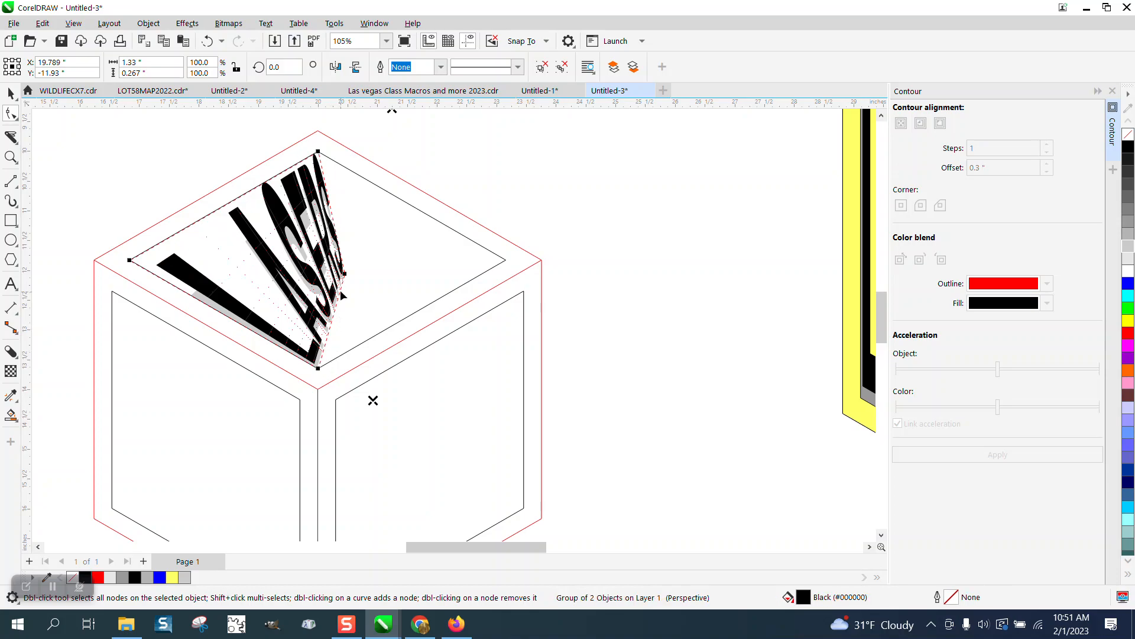
left_click_drag(345, 276, 506, 260)
scroll(502, 269, "down", 5)
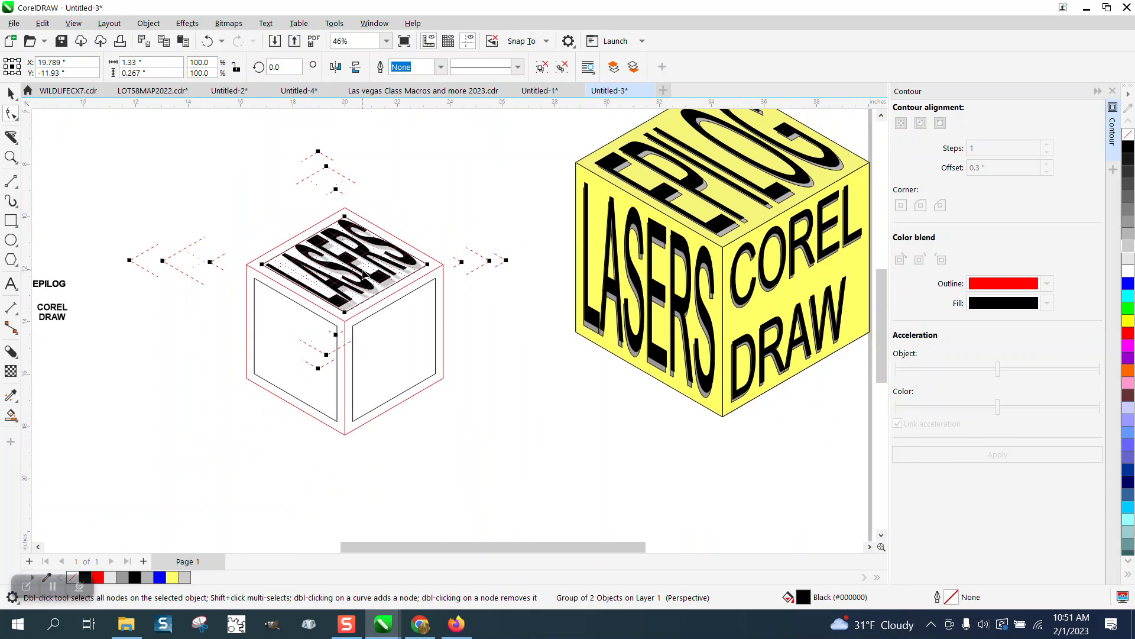
left_click(17, 96)
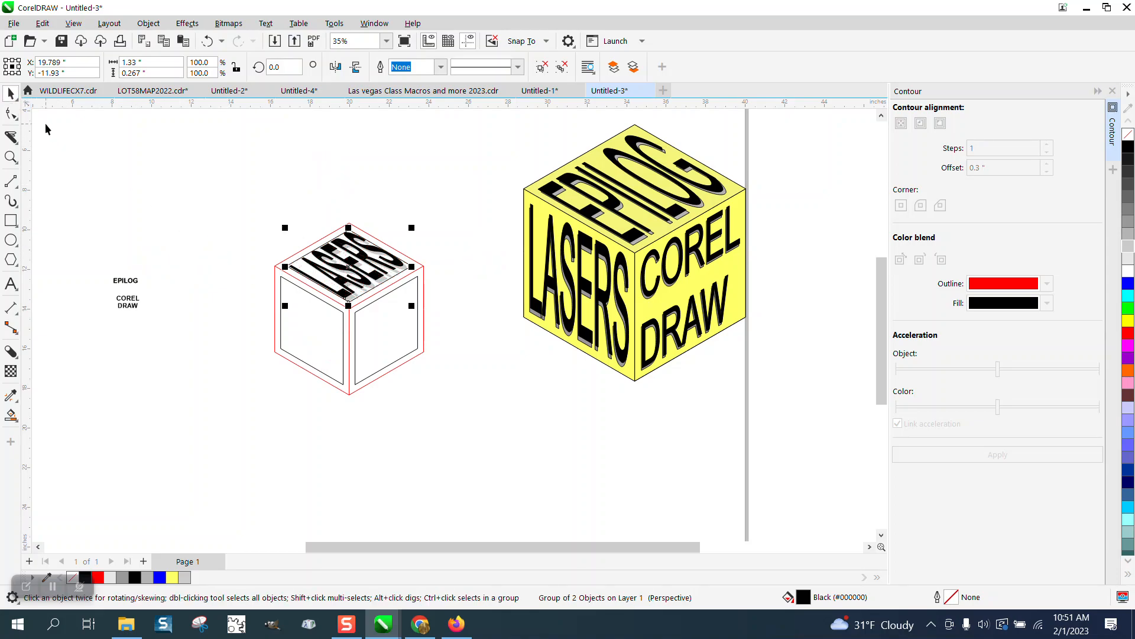
left_click_drag(129, 276, 315, 326)
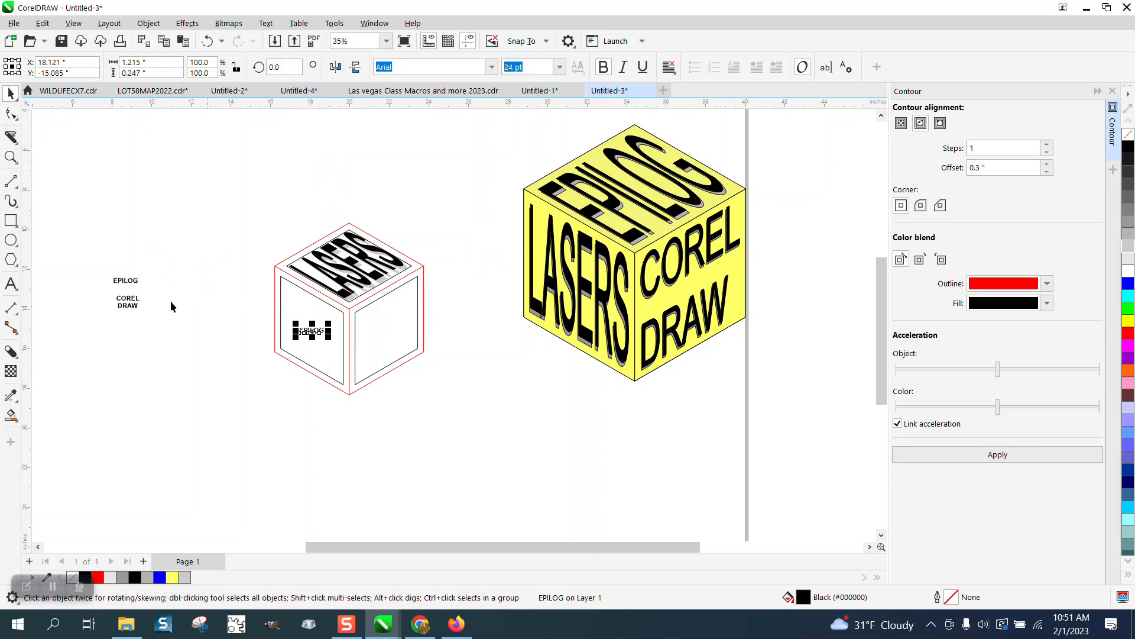
mouse_move(136, 304)
left_mouse_down()
mouse_move(415, 325)
mouse_move(388, 331)
left_mouse_up()
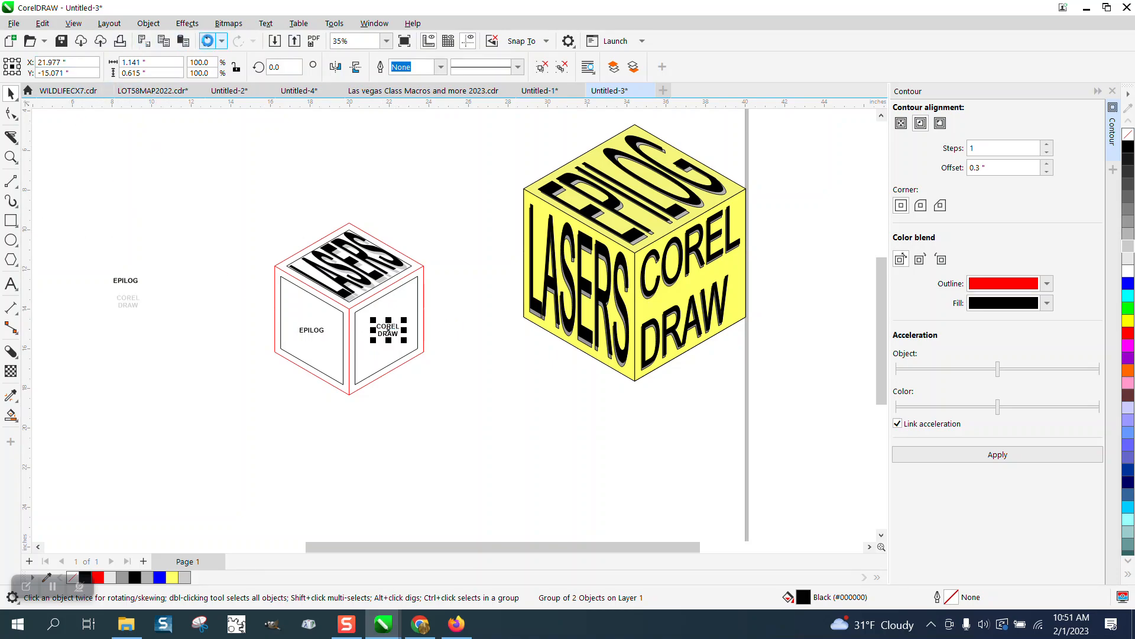
left_click(207, 41)
left_click(207, 40)
left_click(207, 41)
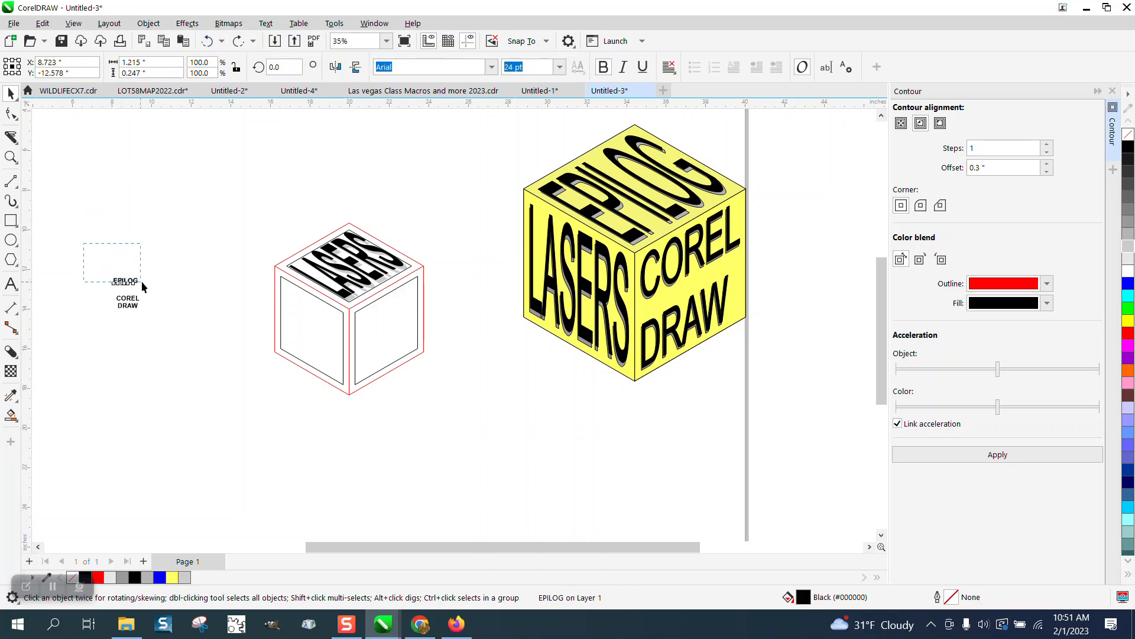
Group EPILOG with its shadow, and place it on the cube's right face and COREL DRAW on the left face.
left_click_drag(164, 292, 164, 293)
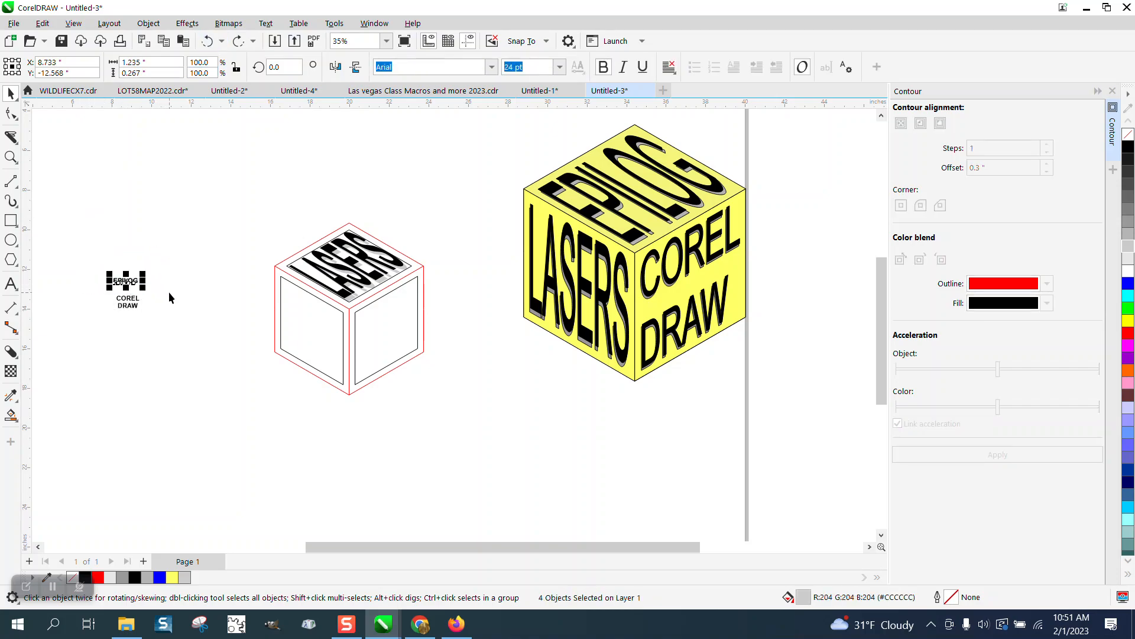
key("ctrl+g")
left_click_drag(126, 281, 414, 343)
mouse_move(133, 307)
left_mouse_down()
mouse_move(308, 322)
mouse_move(319, 336)
left_mouse_up()
Add perspective to the EPILOG group and fit its four corners to the corners of the inset right face.
key("z")
left_click_drag(229, 203, 560, 417)
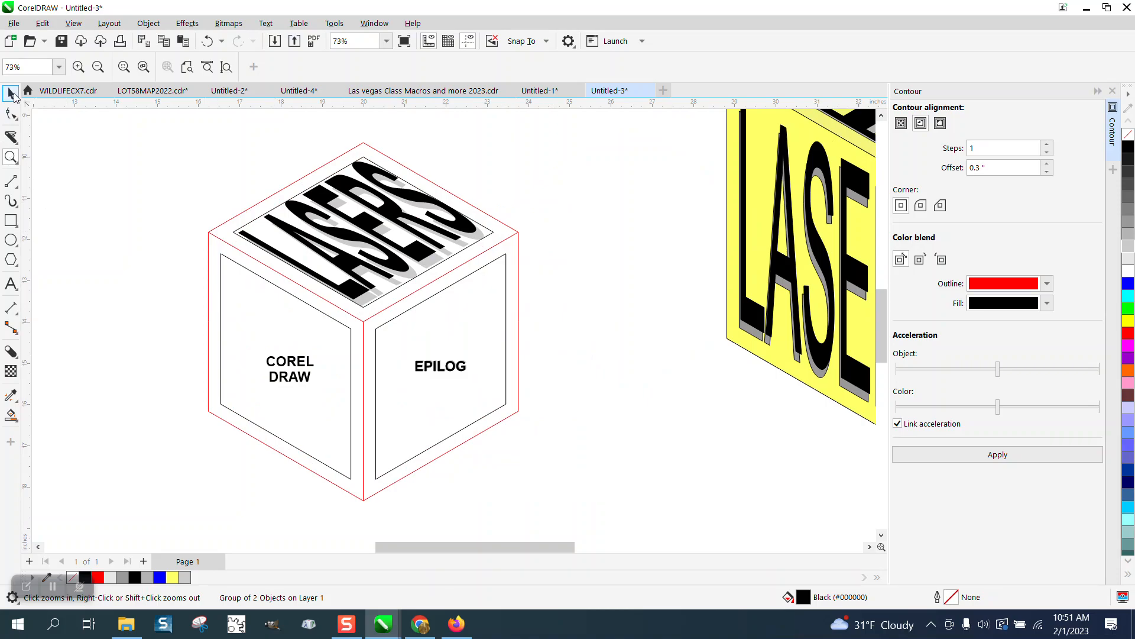
left_click(13, 95)
left_click(566, 322)
left_click(464, 360)
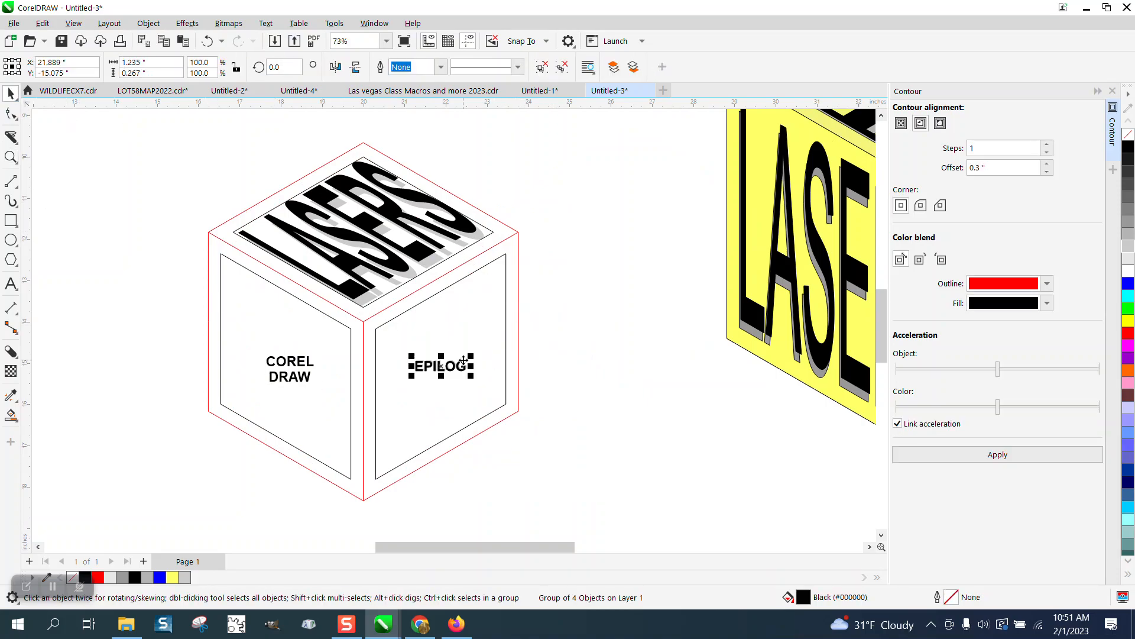
left_click(149, 23)
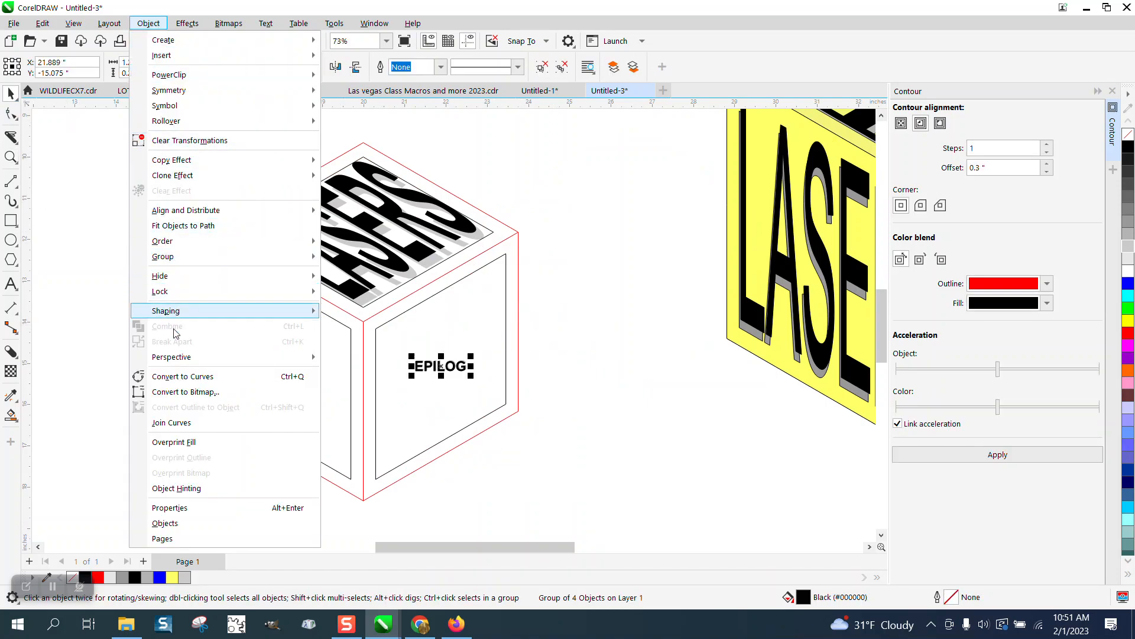
mouse_move(190, 359)
left_click(378, 357)
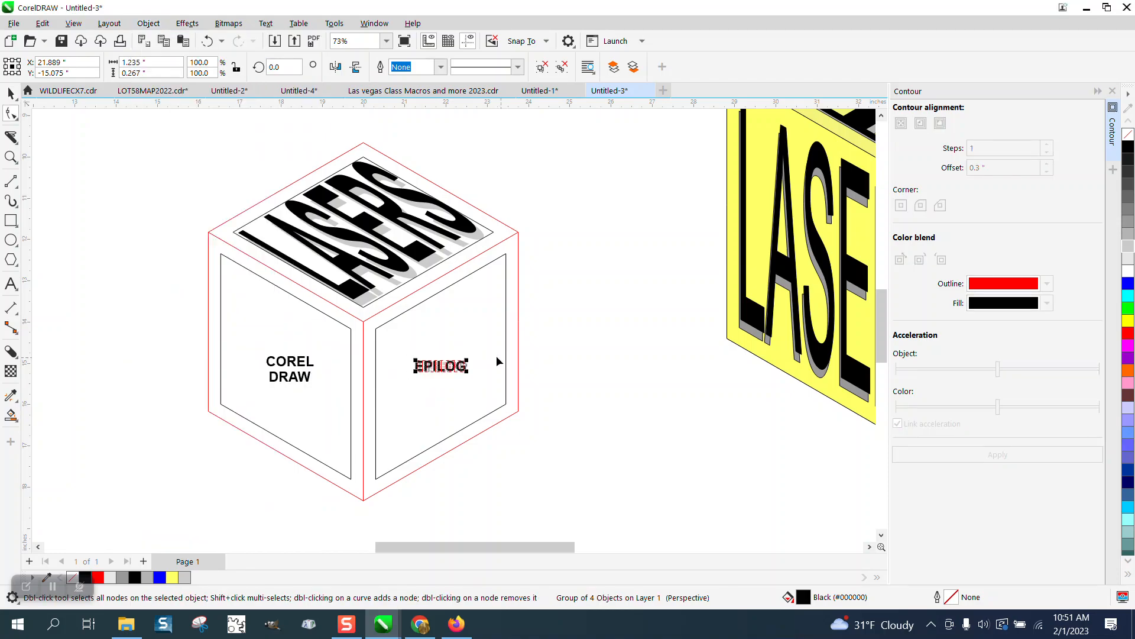
left_click_drag(467, 360, 506, 254)
left_click_drag(416, 360, 376, 328)
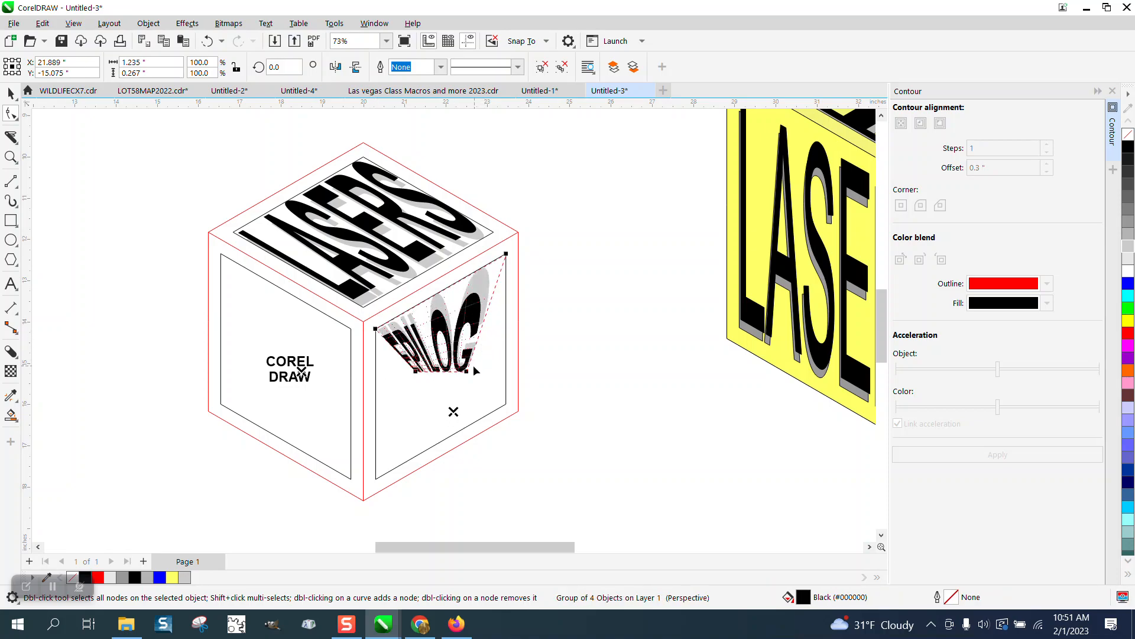
left_click_drag(466, 370, 506, 404)
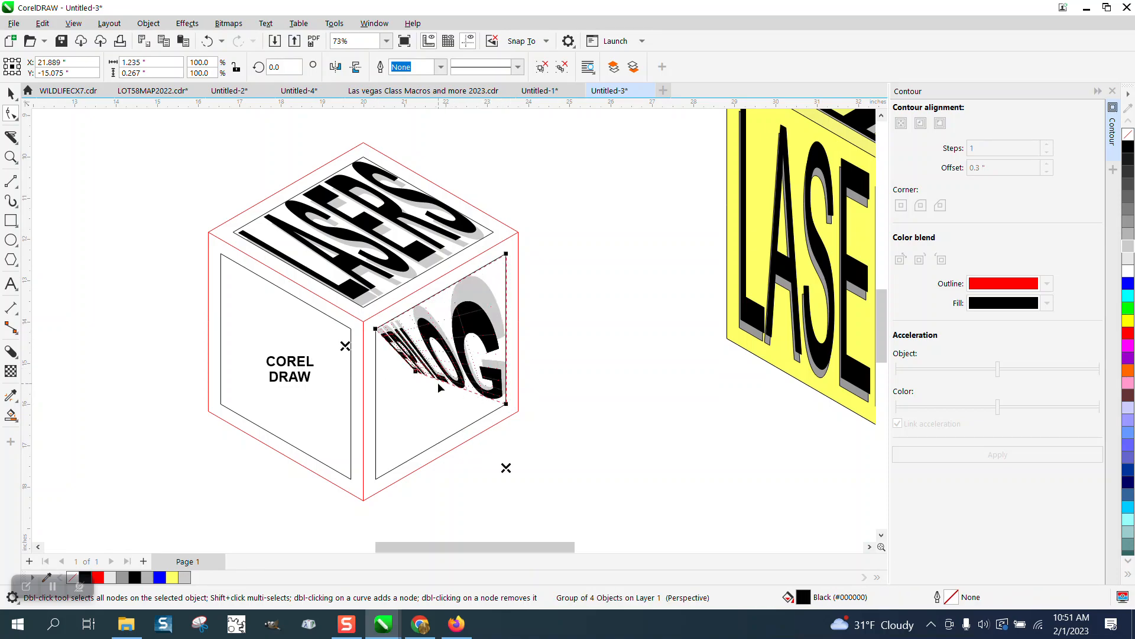
left_click_drag(416, 373, 378, 478)
left_click(302, 370)
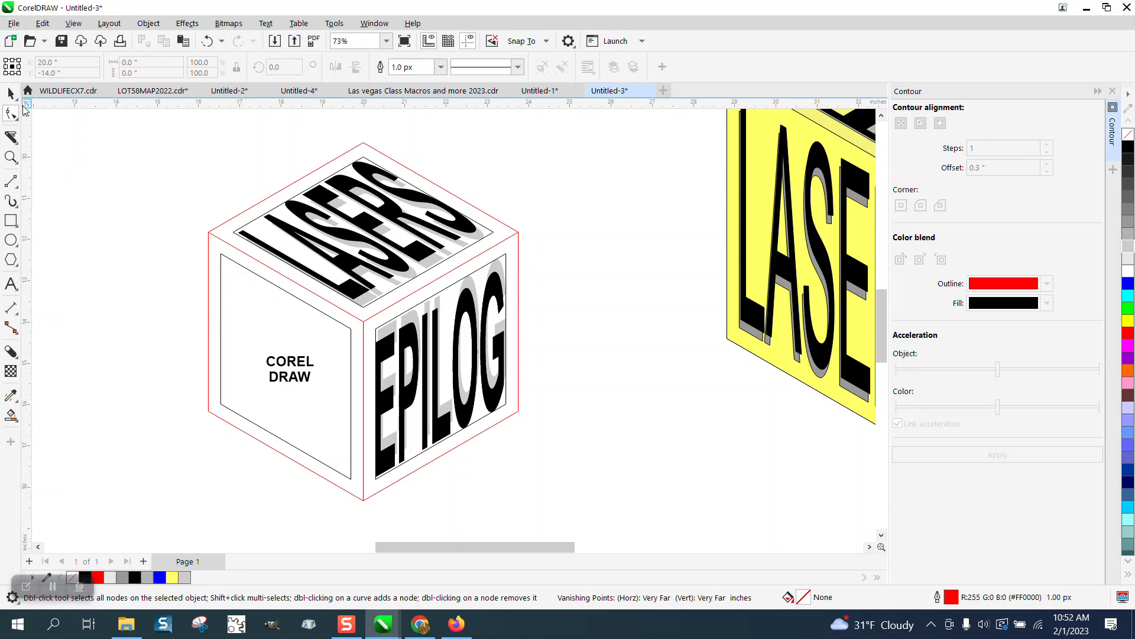
Add perspective to the COREL DRAW group and fit its four corners to the corners of the inset left face.
key("space")
left_click(297, 364)
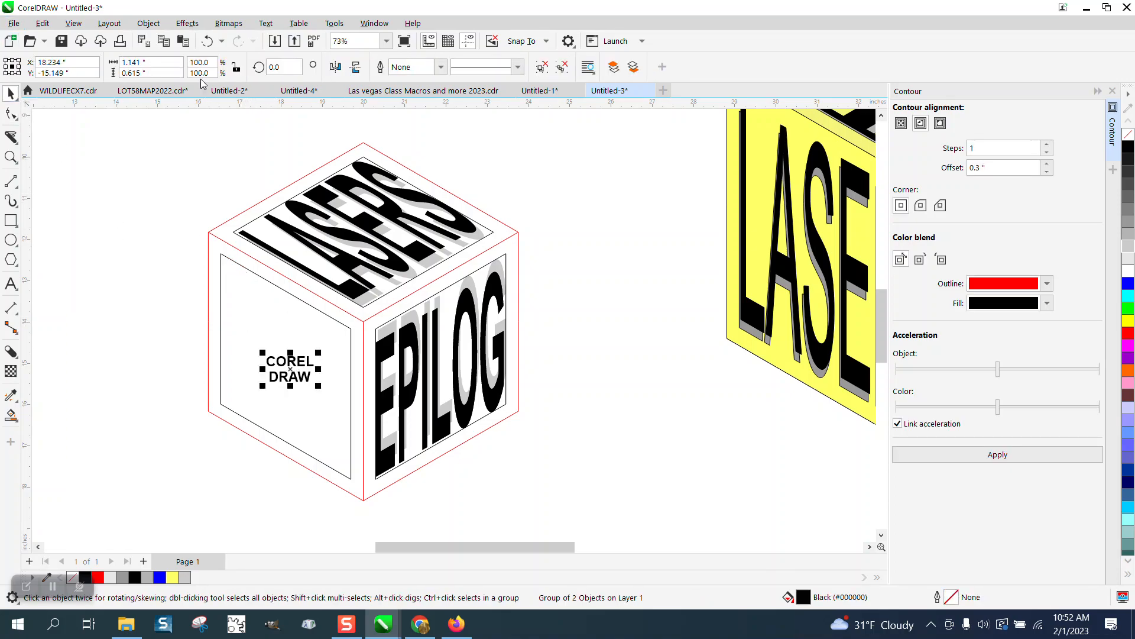
left_click(148, 23)
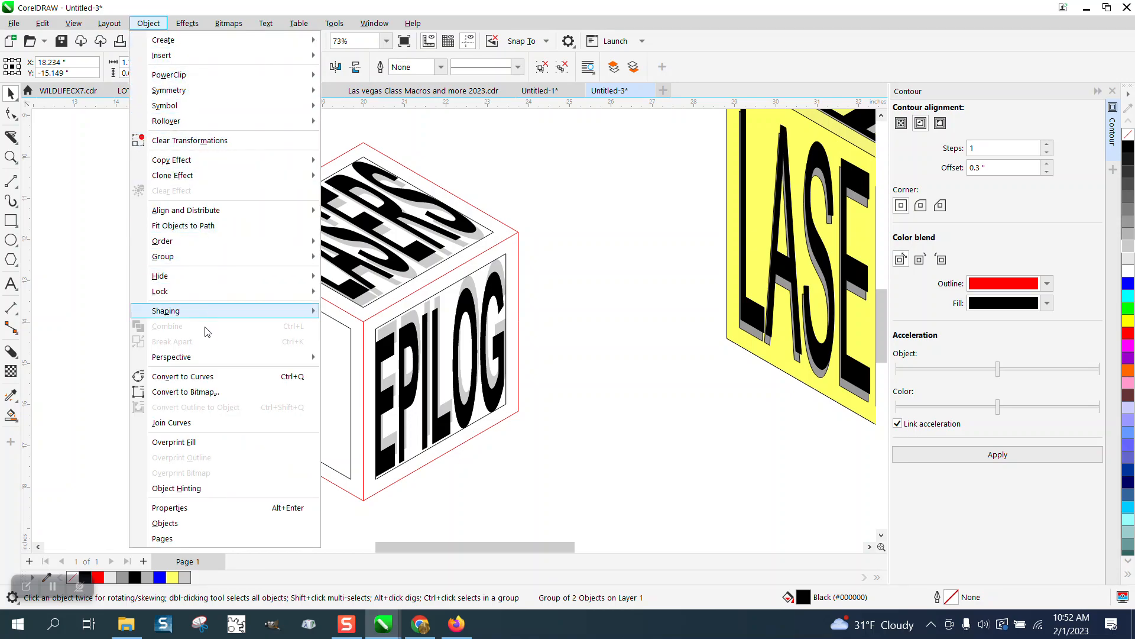
mouse_move(219, 358)
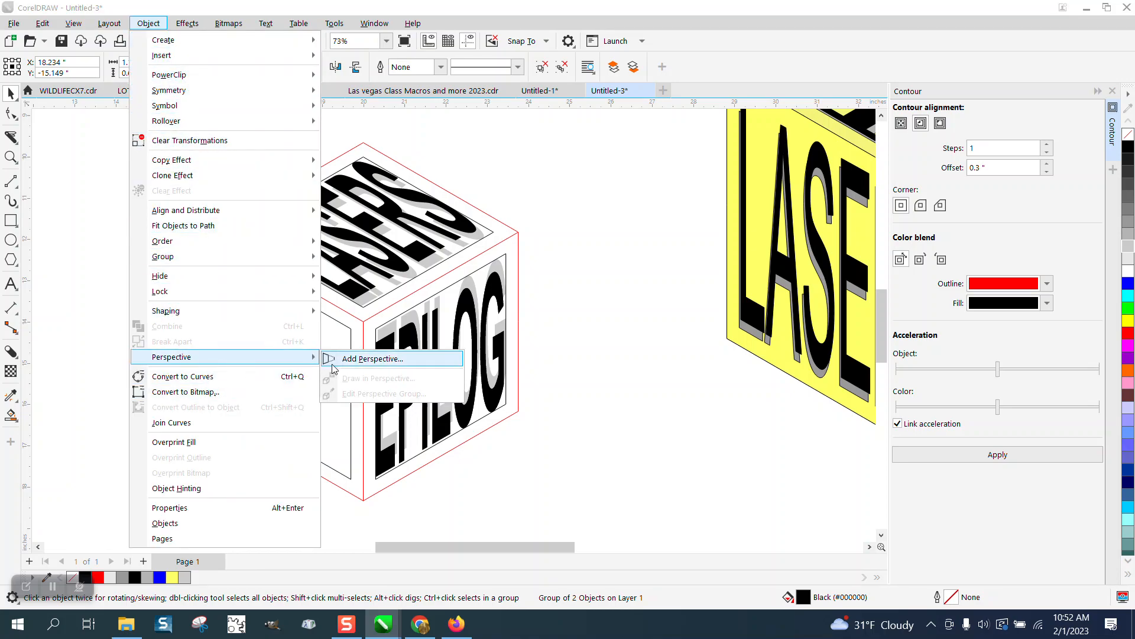
left_click(330, 359)
left_click_drag(317, 358, 351, 328)
left_click_drag(269, 357, 220, 253)
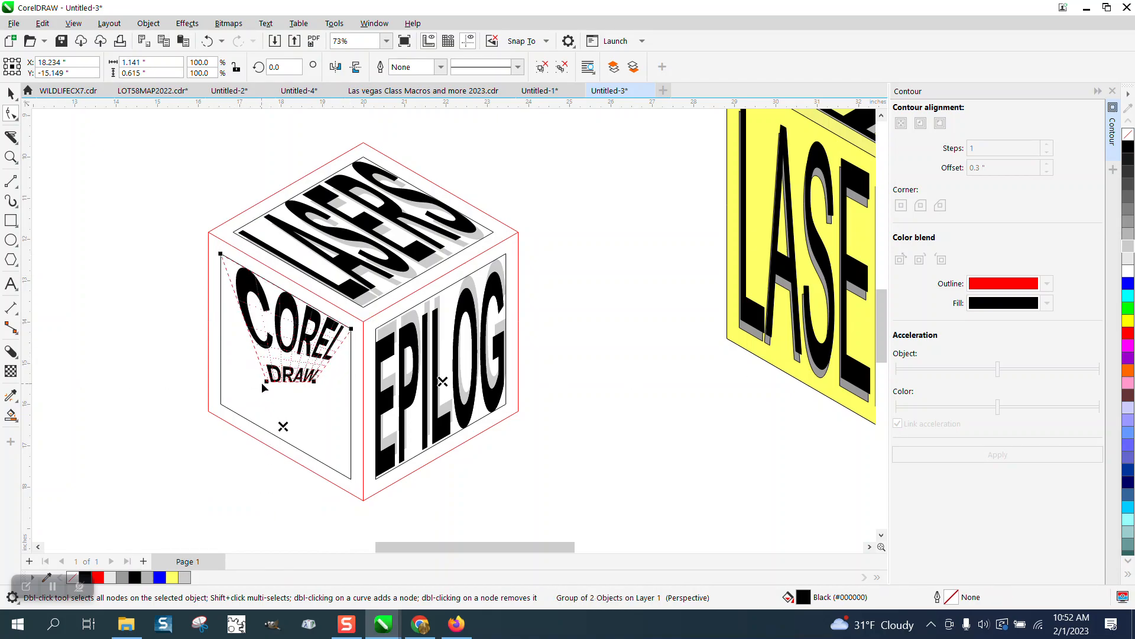
left_click_drag(265, 382, 220, 400)
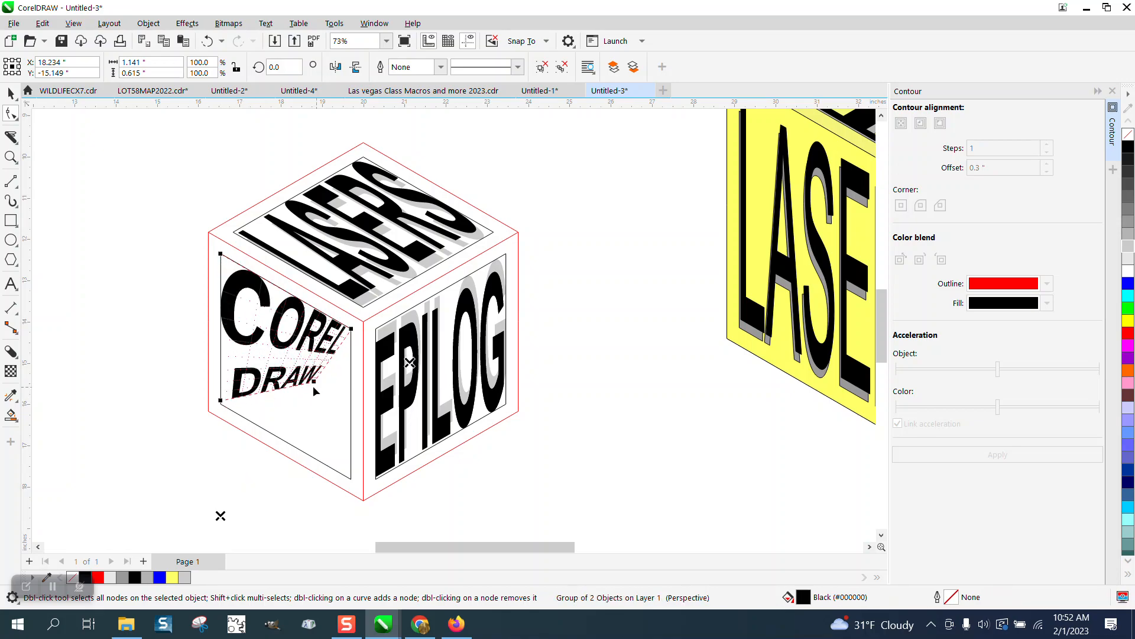
mouse_move(322, 374)
left_mouse_down()
mouse_move(329, 436)
mouse_move(351, 478)
left_mouse_up()
Delete the leftover gray COREL DRAW copy lying beside the cube.
scroll(558, 450, "down", 1)
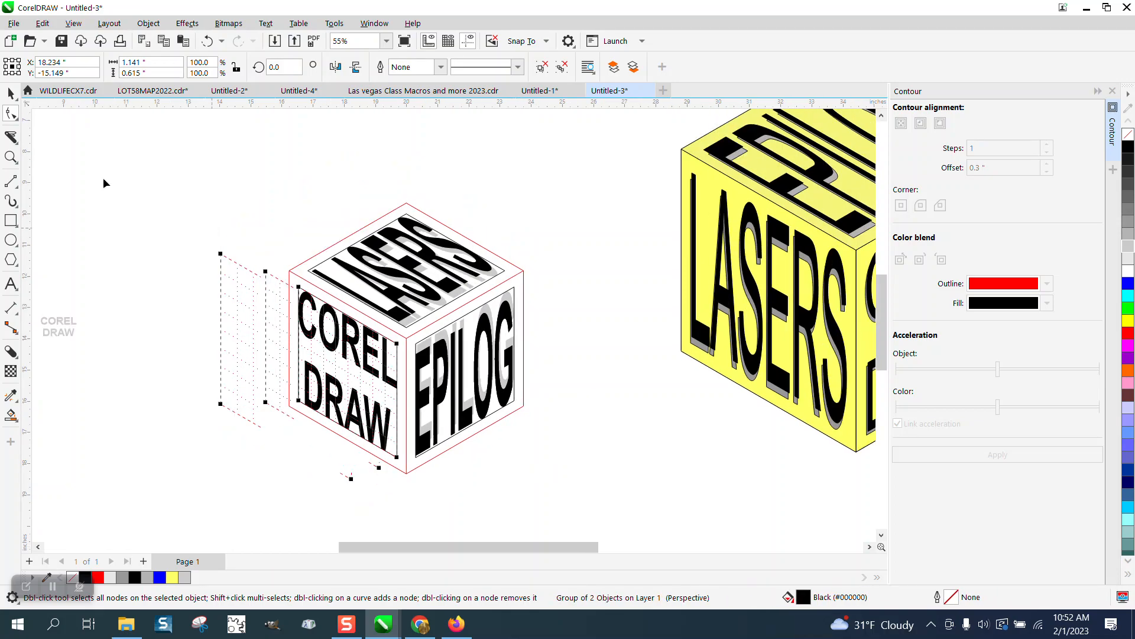
left_click(11, 93)
left_click(225, 176)
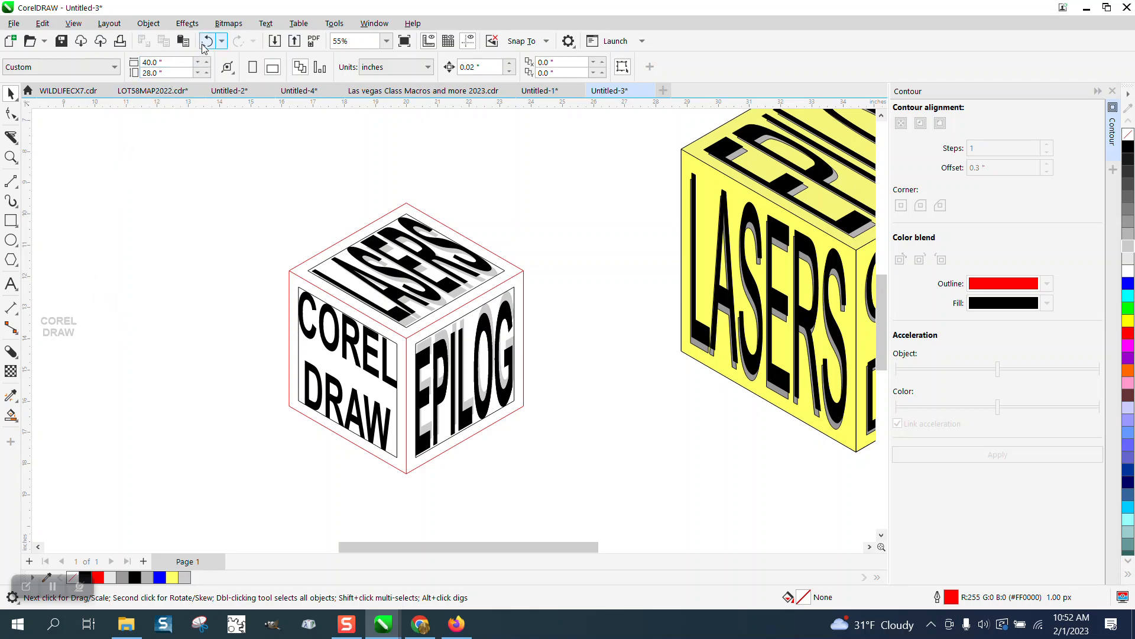
left_click(69, 334)
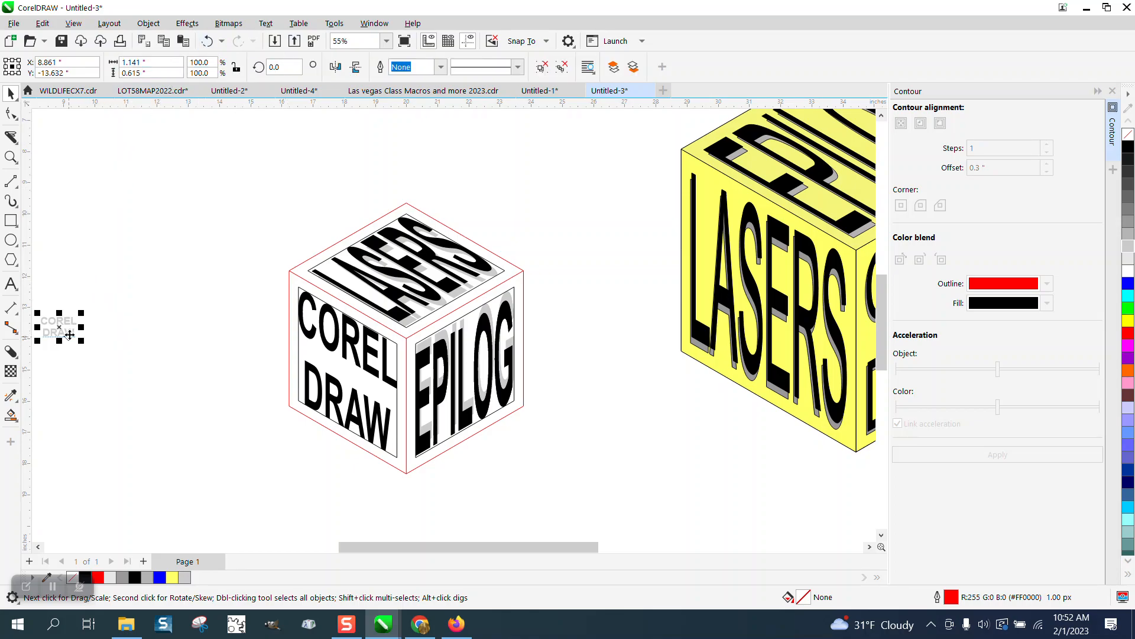
key("Delete")
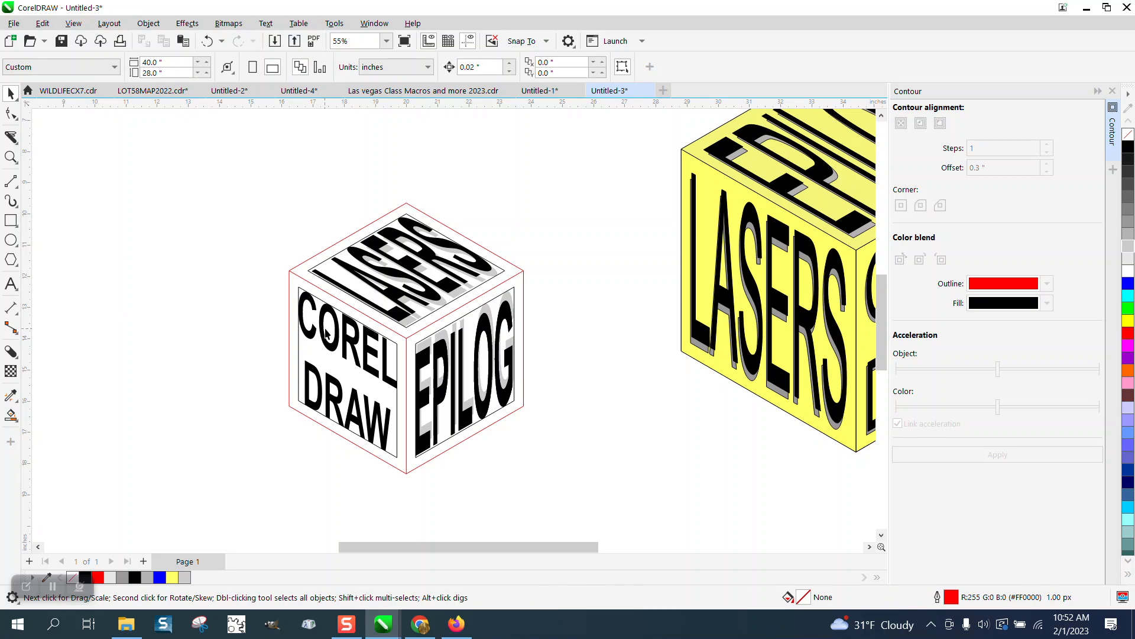
left_click(345, 340)
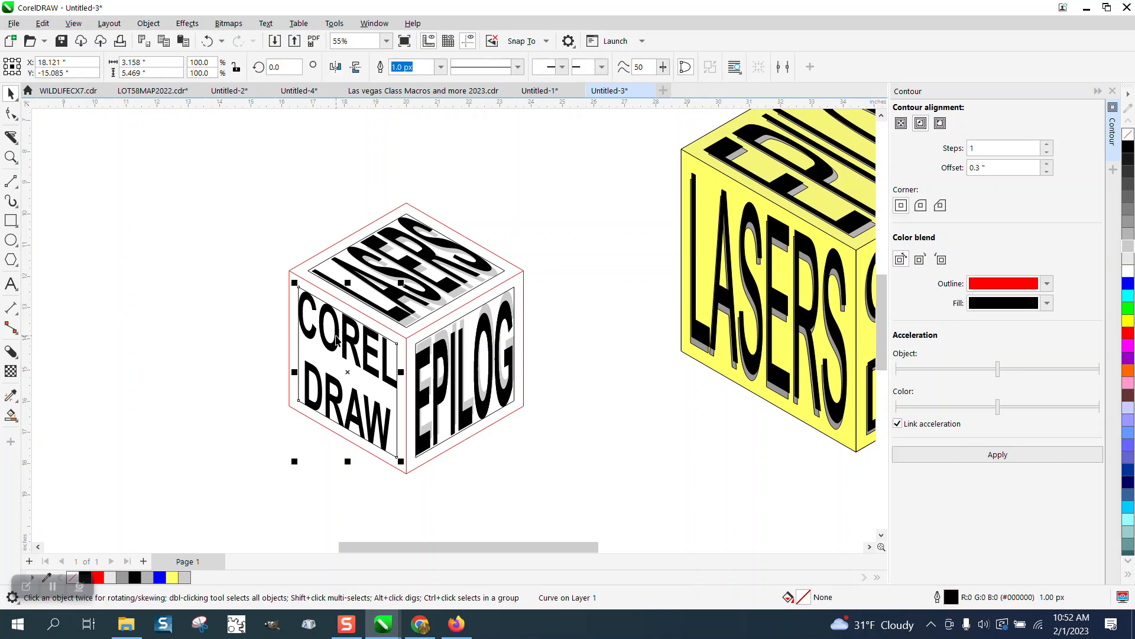
left_click(11, 157)
left_click_drag(289, 278, 516, 513)
left_click(10, 93)
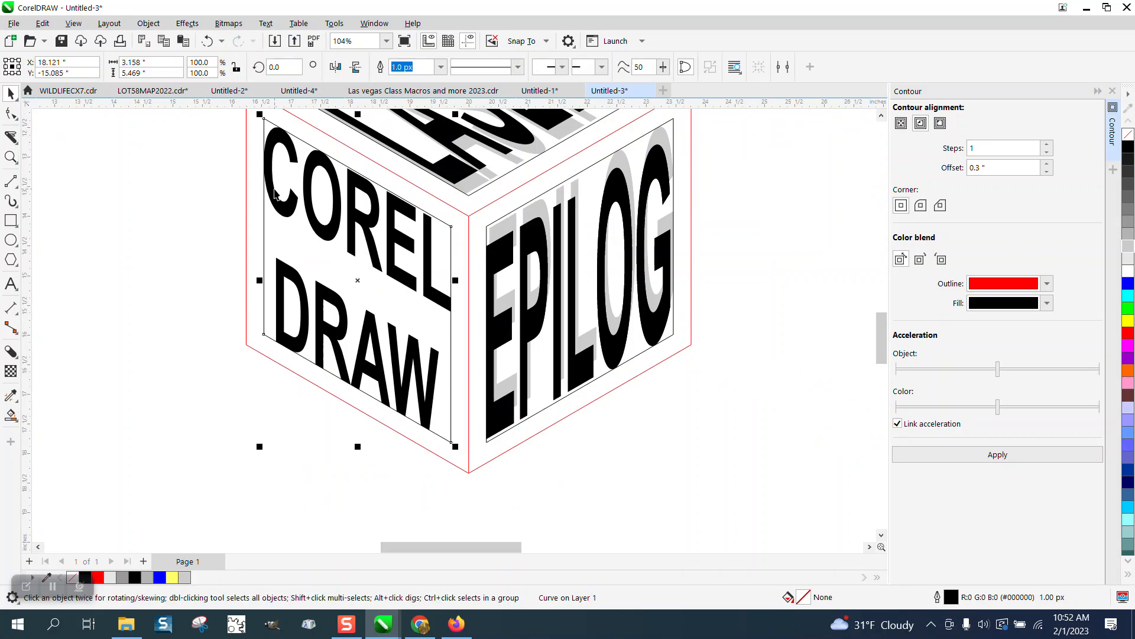
key("Down")
key("Left")
key("Escape")
scroll(211, 258, "down", 2)
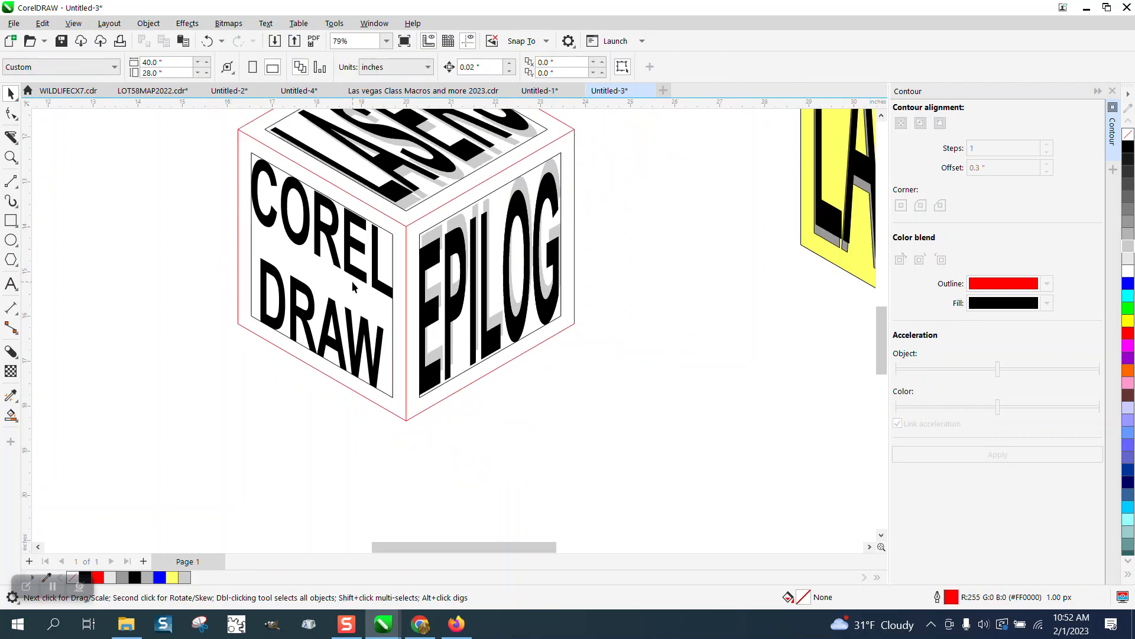
left_click(331, 251)
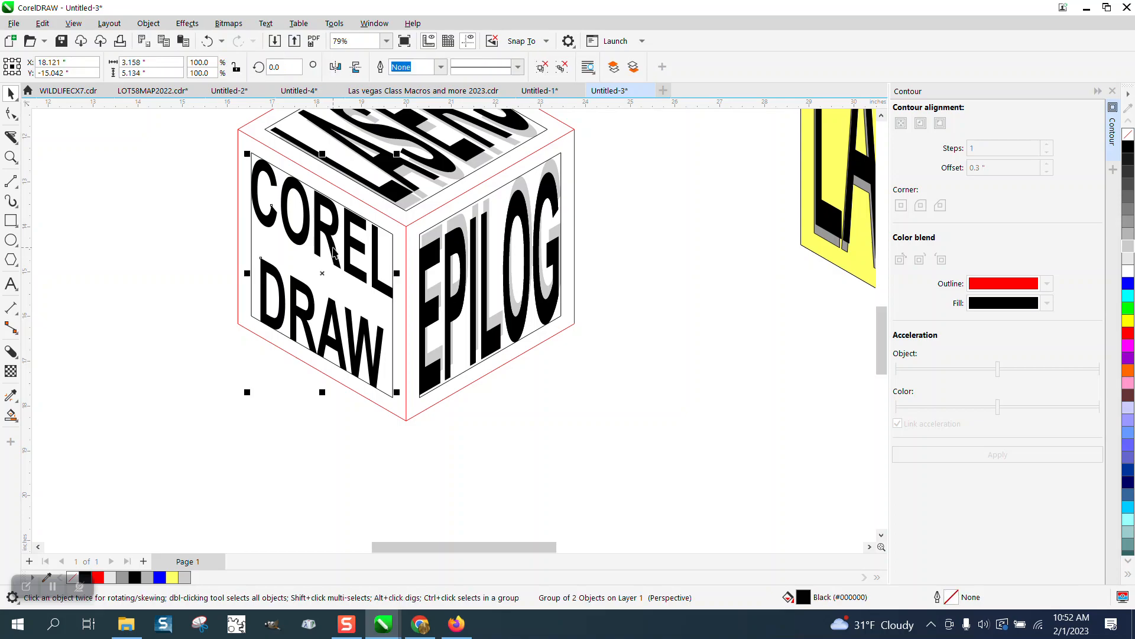
key("Right")
Set the nudge distance to 6 inches, delete the left face's inset outline and nudge COREL DRAW left off the cube.
left_click(228, 211)
left_click(458, 71)
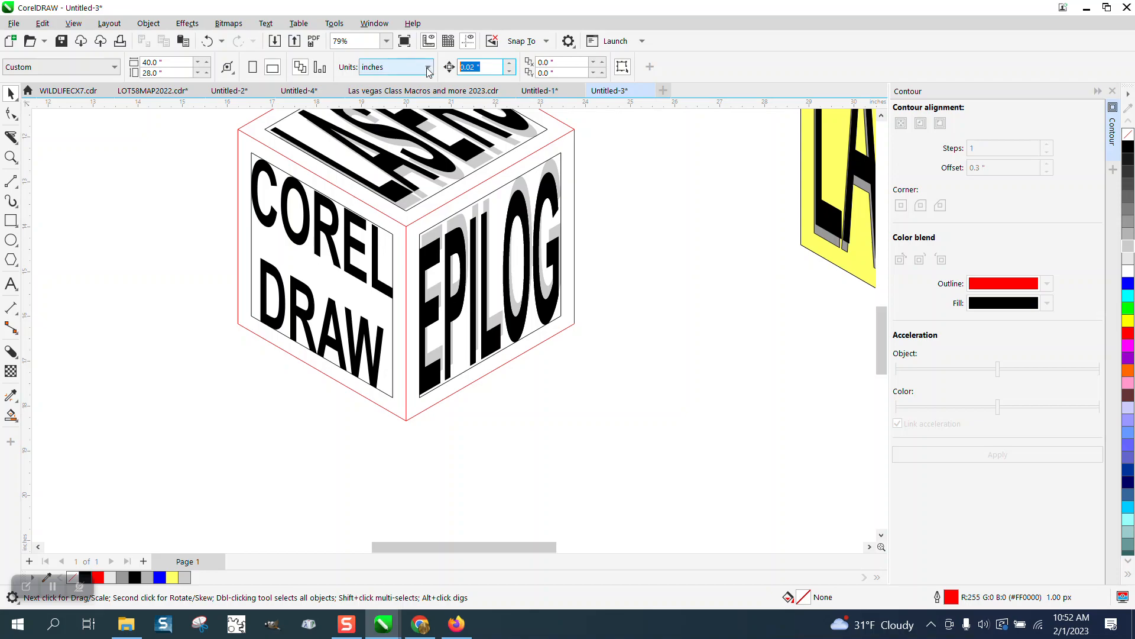
type("6")
left_click(339, 264)
key("Left")
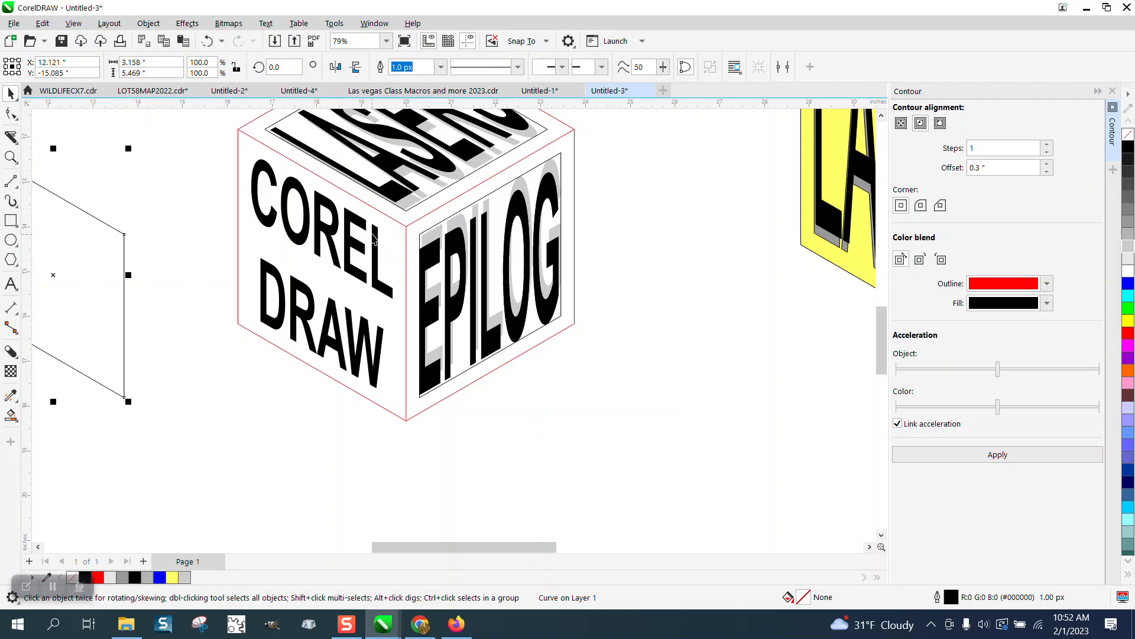
key("Delete")
left_click(373, 238)
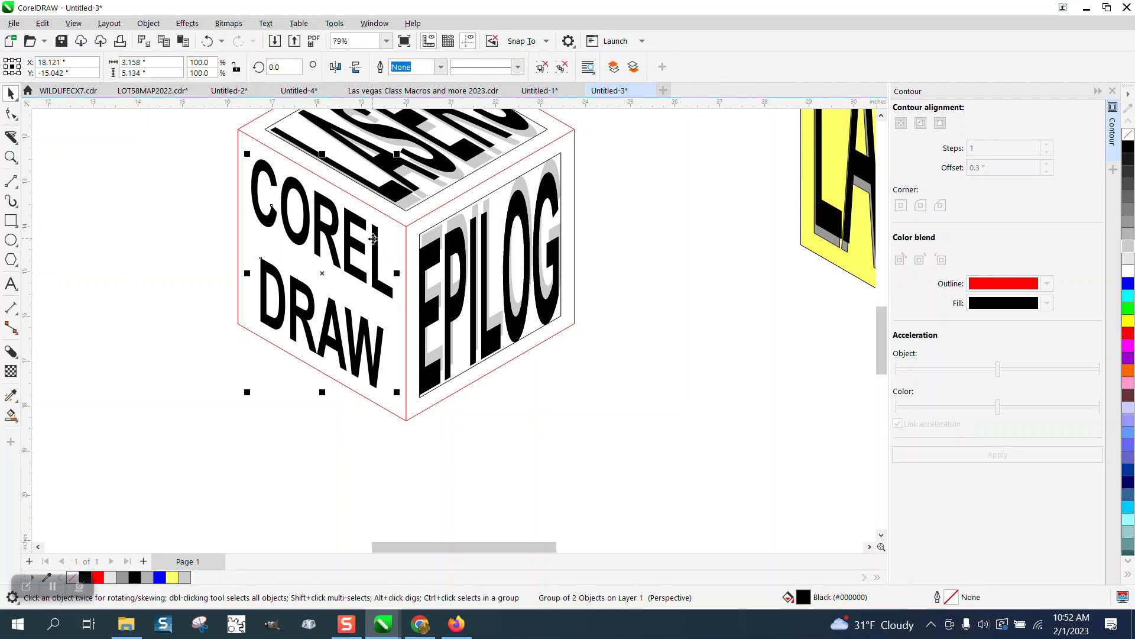
key("Left")
Delete the right face's inset outline and nudge EPILOG 6 inches down off the cube.
left_click(444, 241)
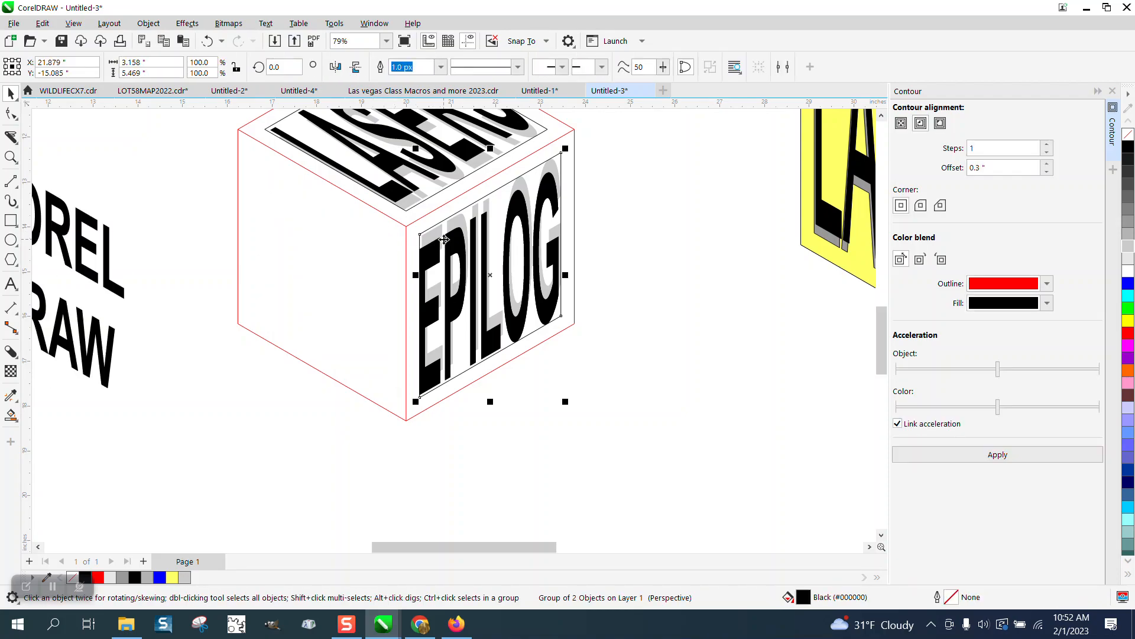
key("Down")
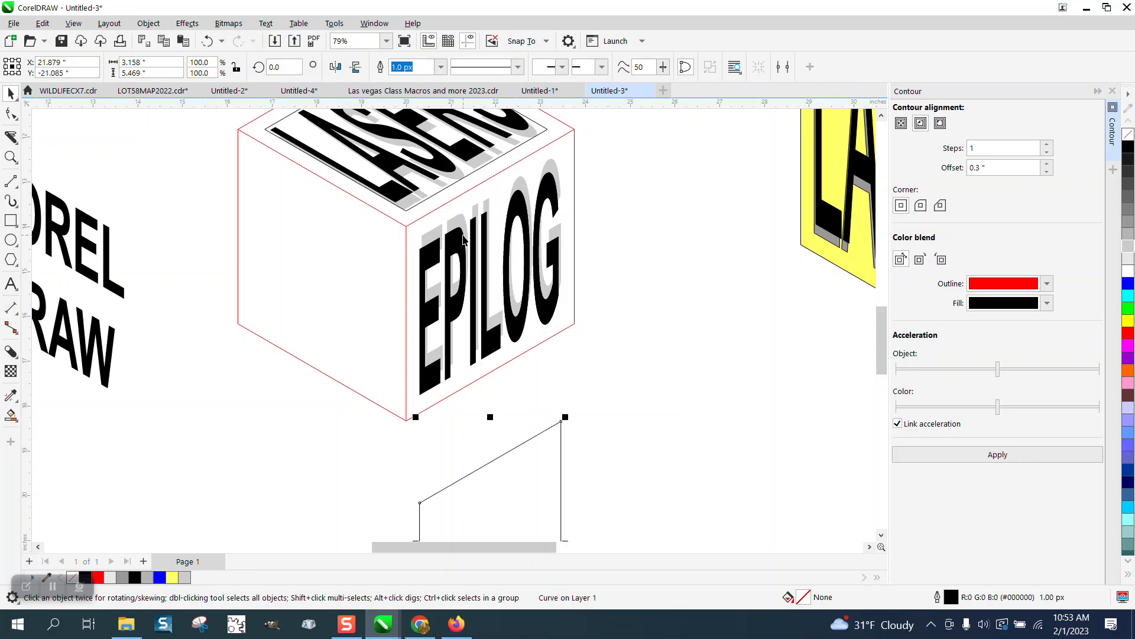
key("Delete")
left_click(483, 227)
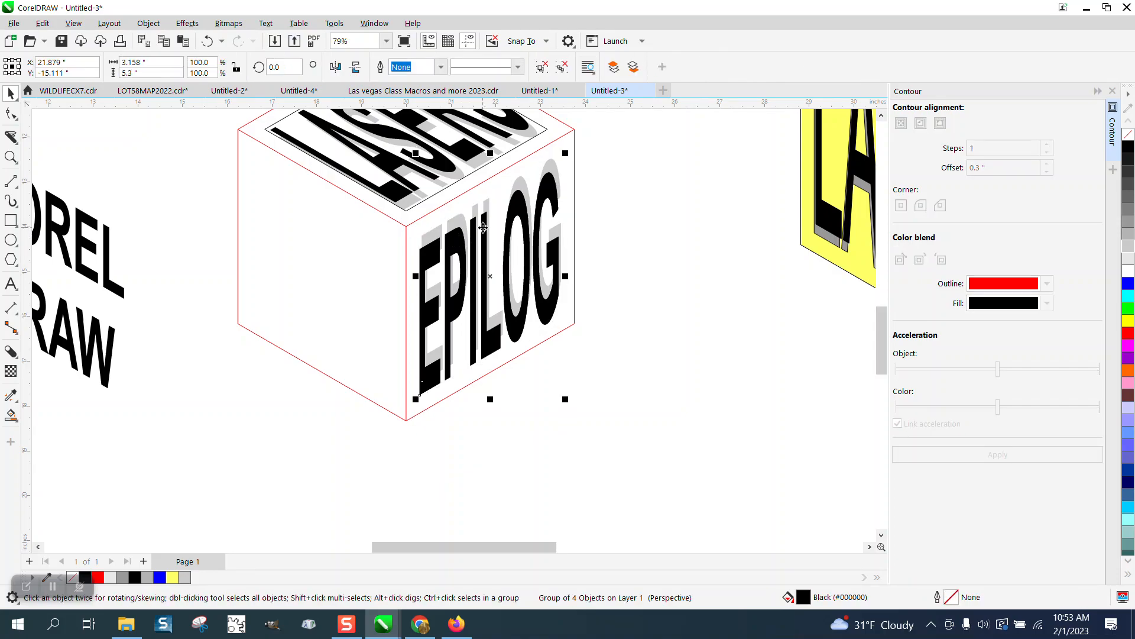
key("Down")
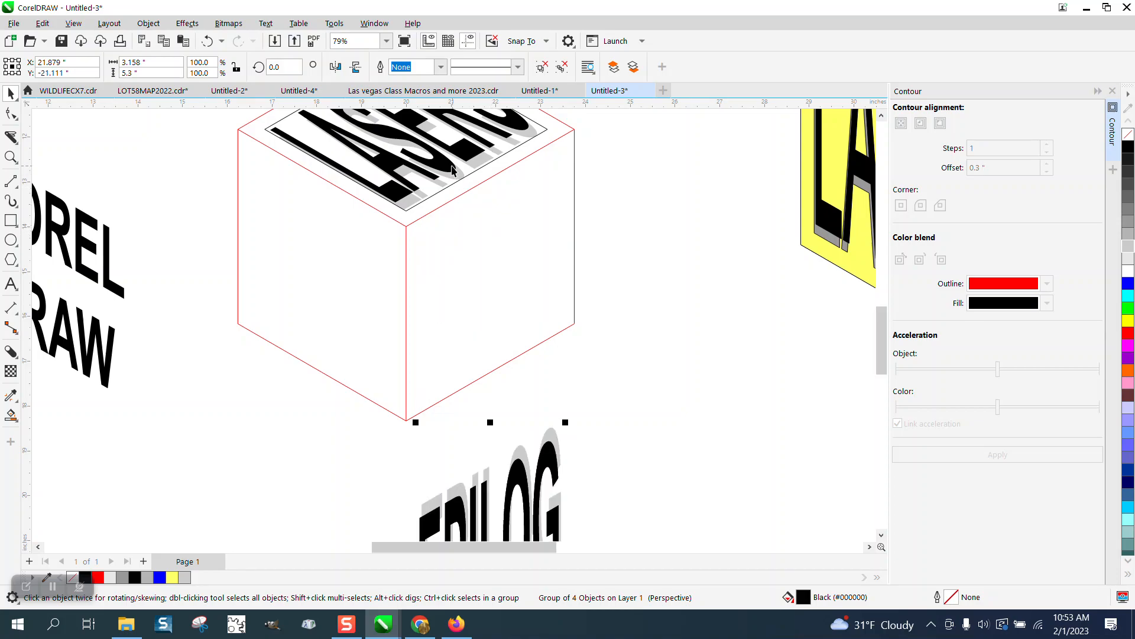
Delete the top face's inset outline and nudge LASERS 6 inches right and 6 inches down, clear of the cube.
left_click(452, 166)
key("Right")
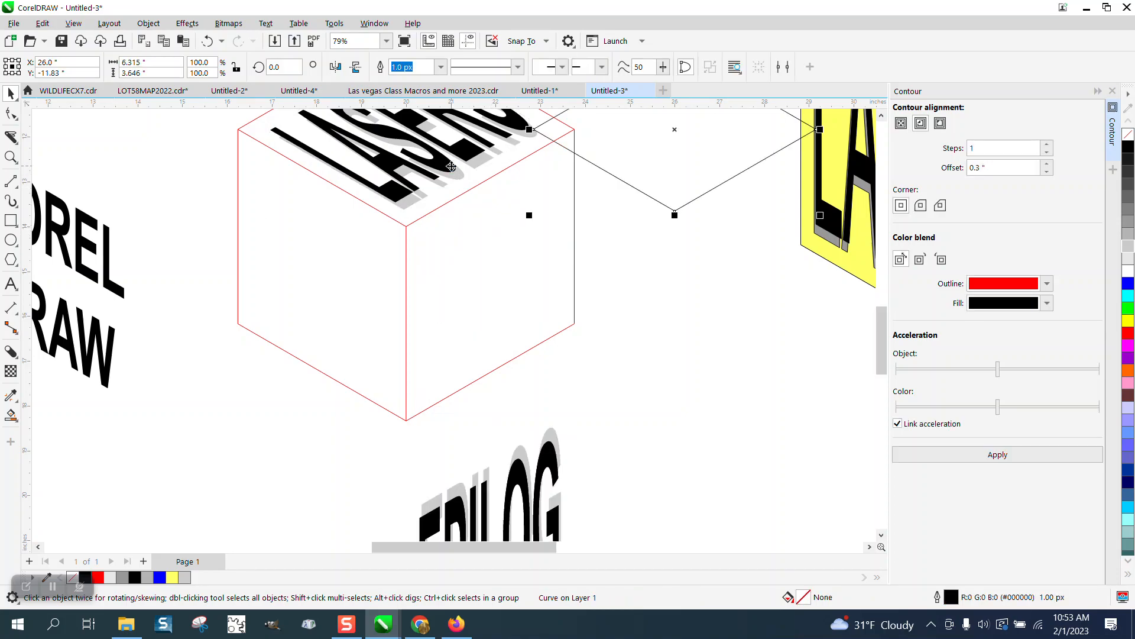
left_click(549, 173)
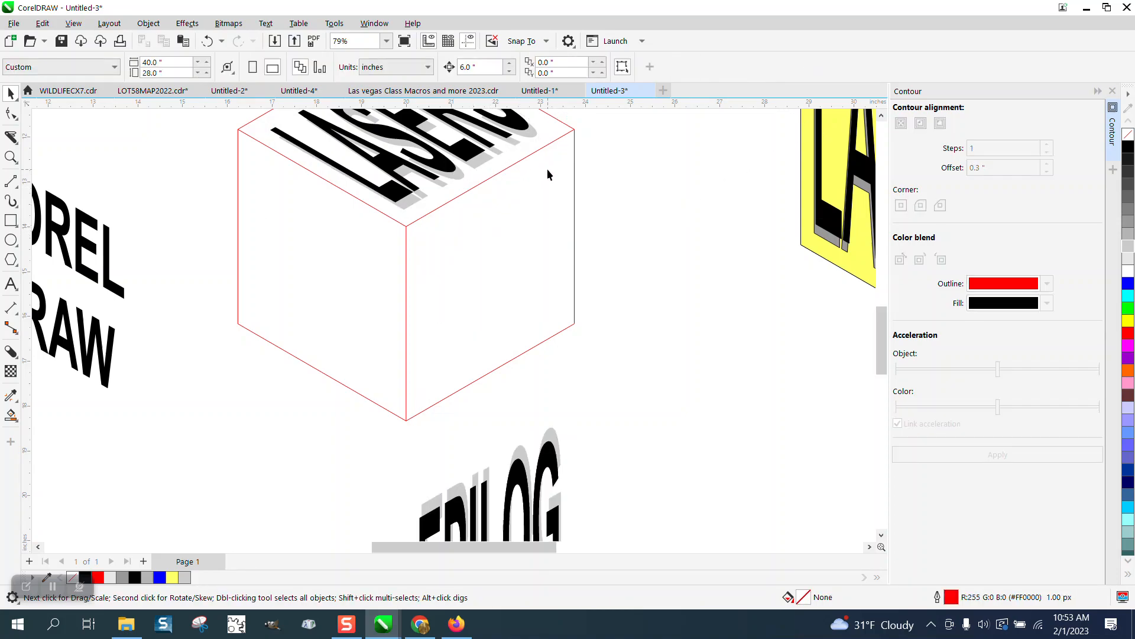
left_click(504, 139)
key("Right")
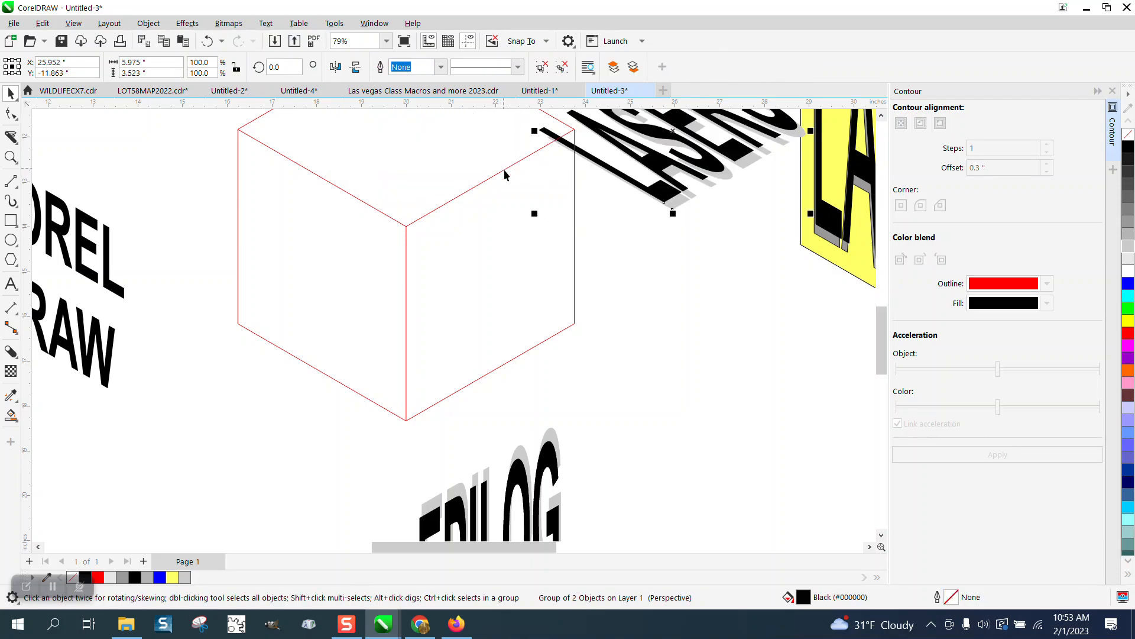
scroll(599, 231, "down", 2)
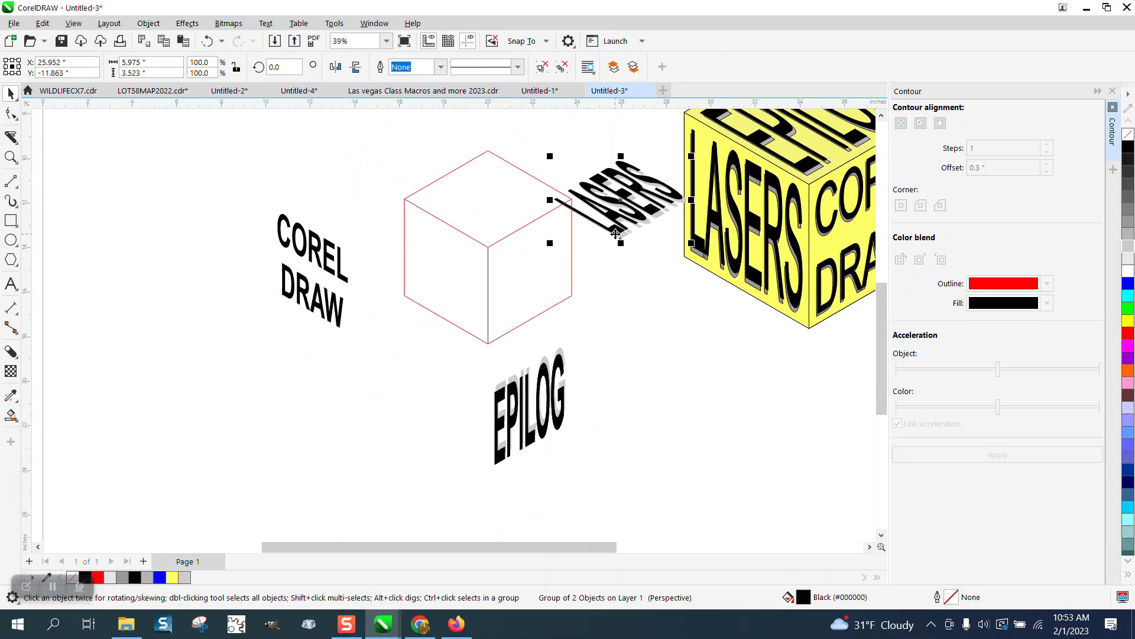
key("Down")
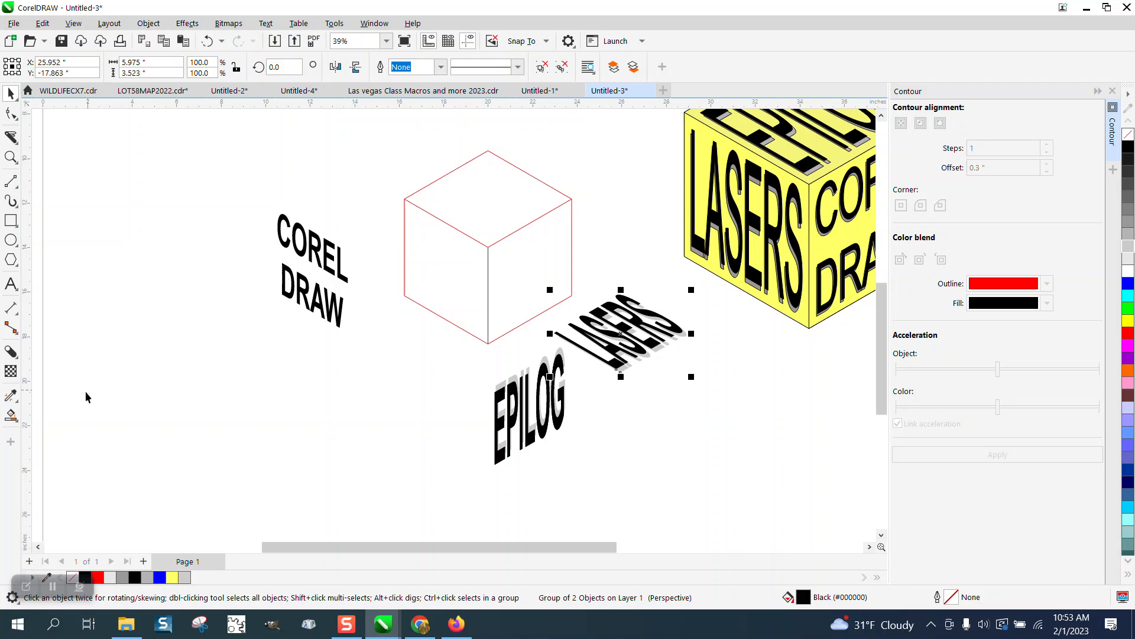
Fill the cube's left face with pale yellow and no outline using Smart Fill.
left_click(11, 415)
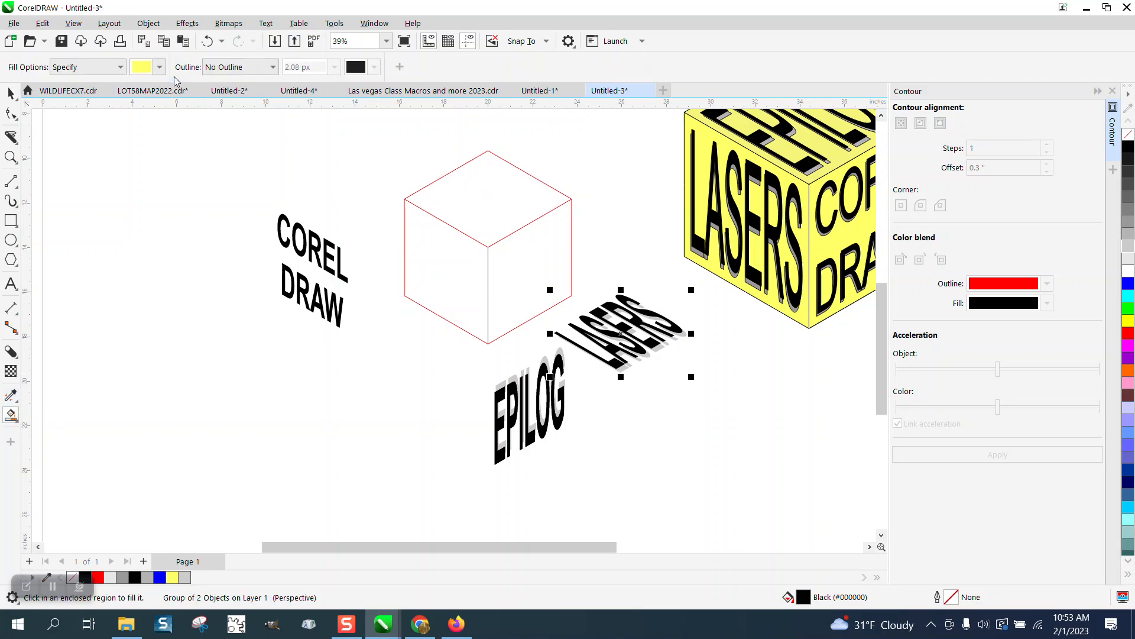
left_click(160, 67)
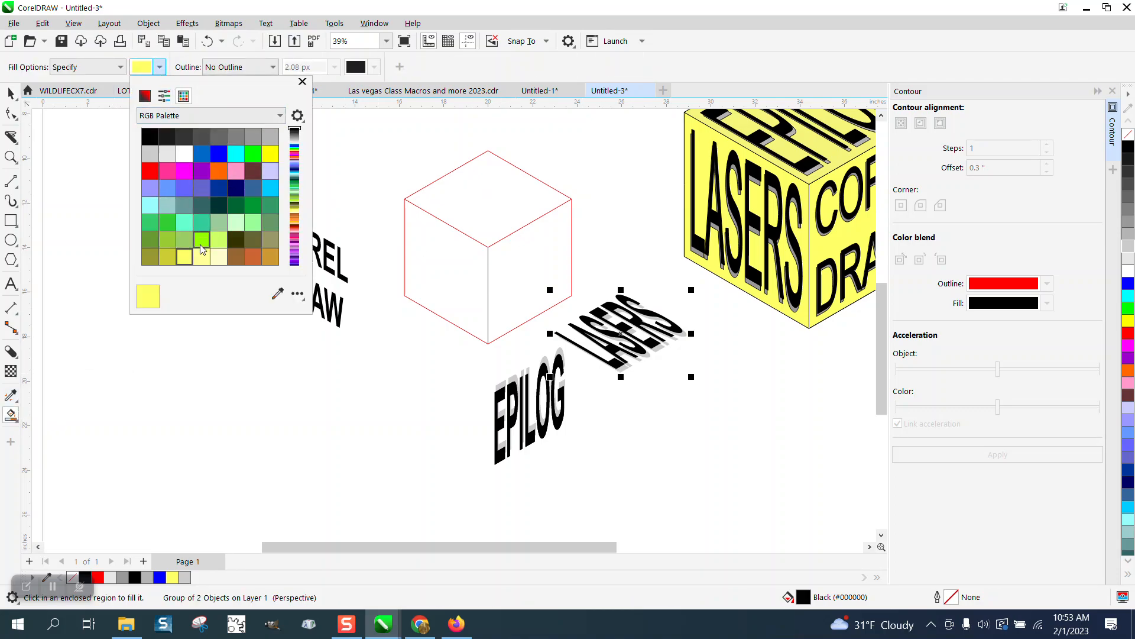
left_click(218, 256)
left_click(425, 256)
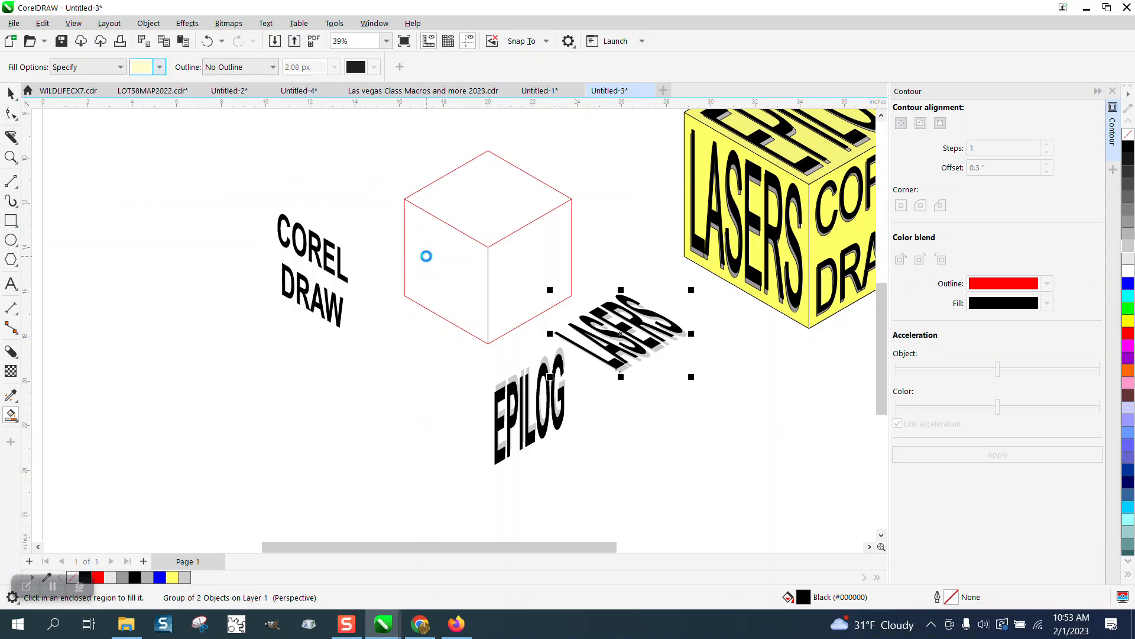
Smart Fill the cube's right and top faces with pale yellow and no outline, and darken the top face with a tint of black.
left_click(501, 267)
left_click(488, 211)
left_click(10, 93)
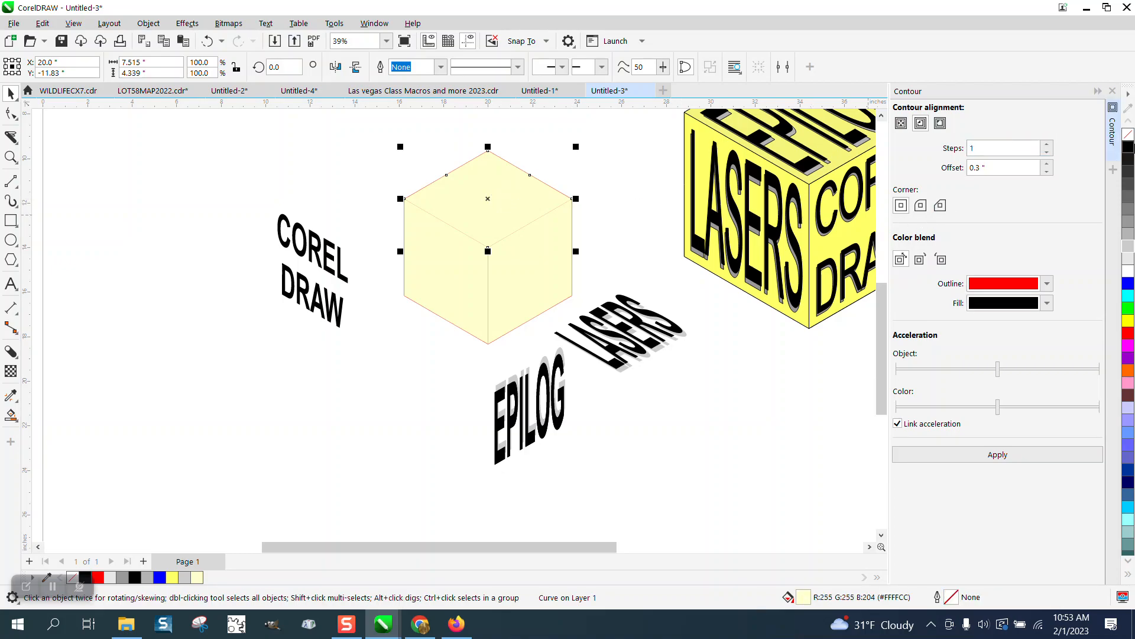
left_click(1129, 150, "ctrl")
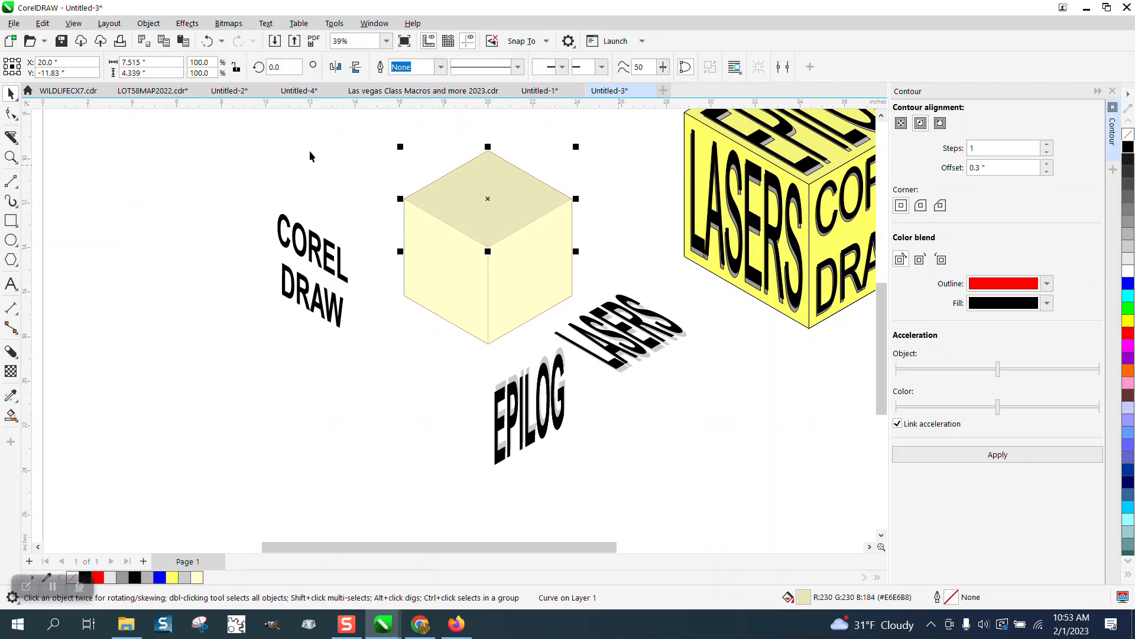
Nudge COREL DRAW 6 inches right onto the cube's left face and bring it to the front of the page.
left_click(313, 239)
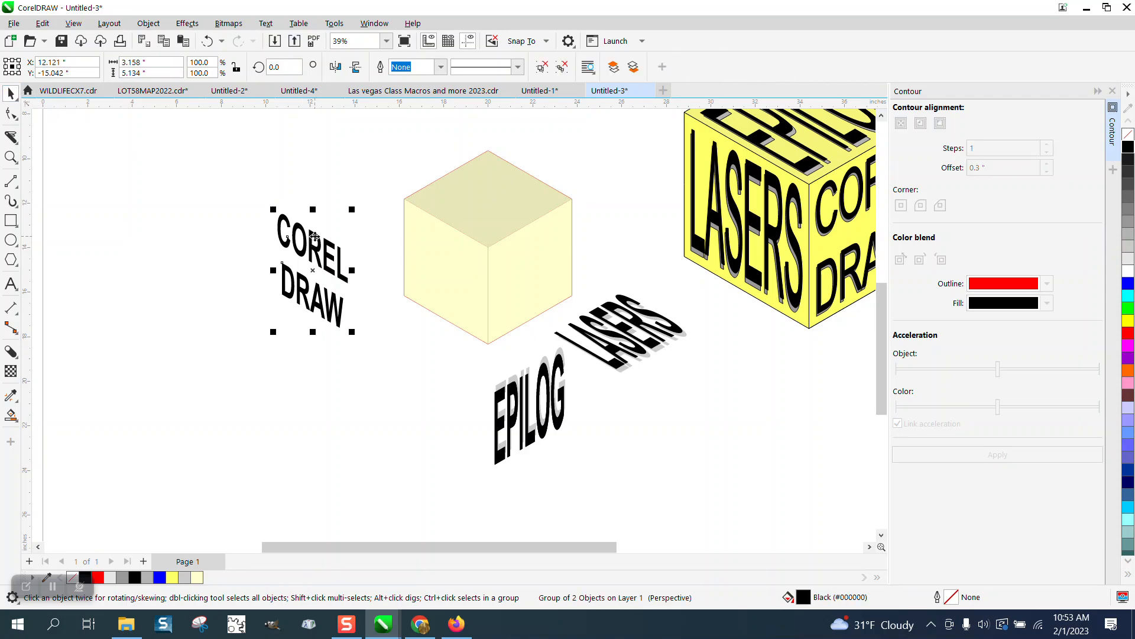
key("Right")
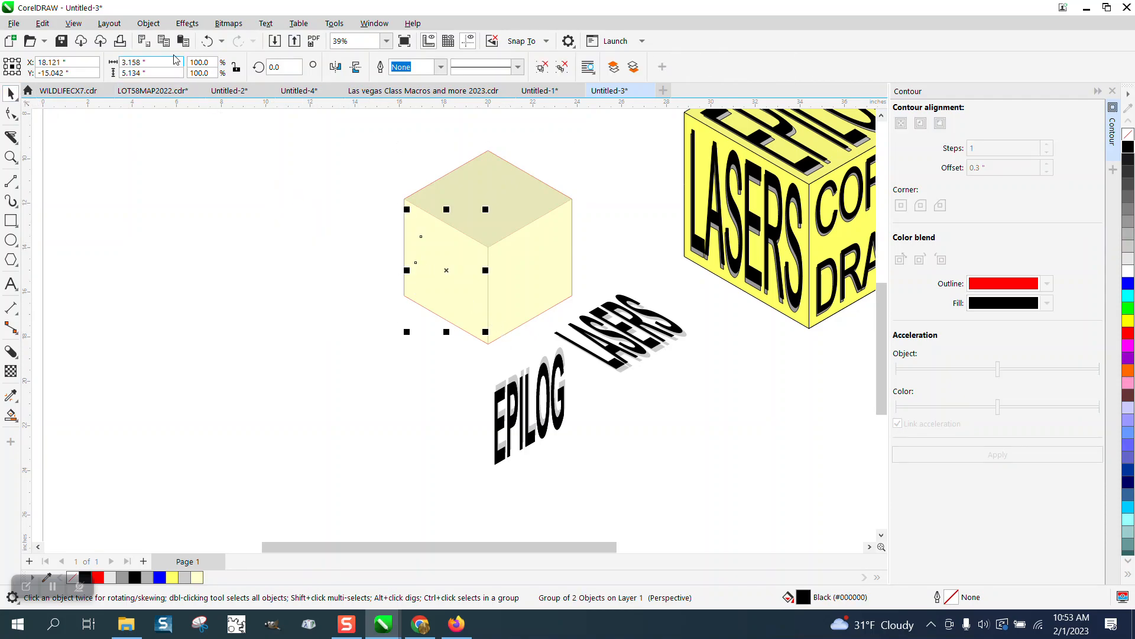
left_click(148, 23)
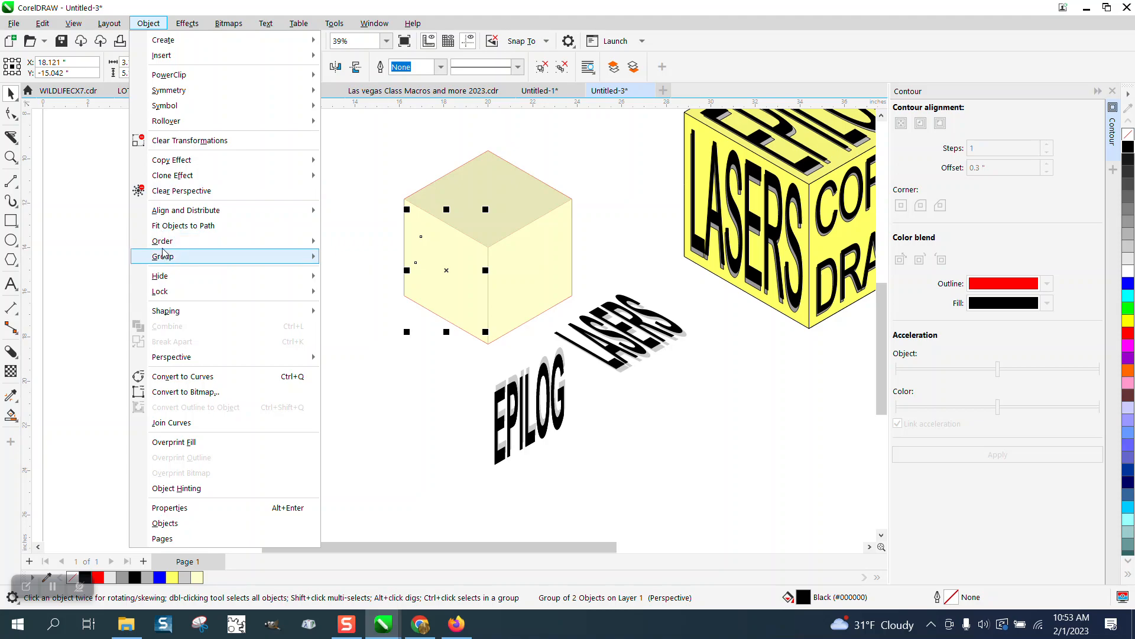
mouse_move(215, 245)
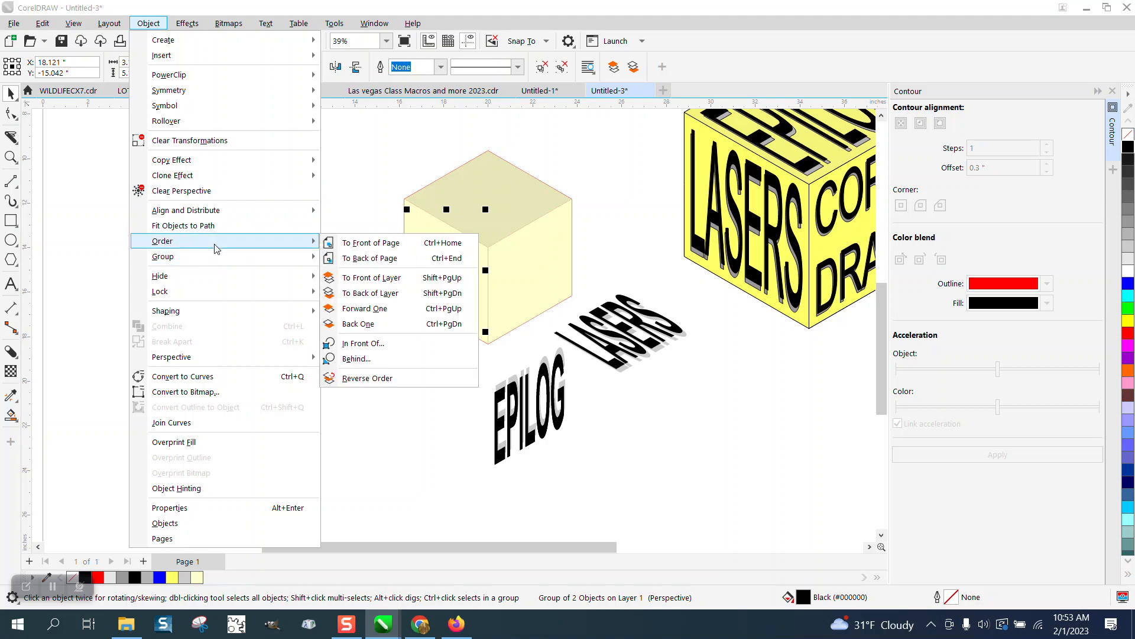
left_click(379, 243)
Nudge EPILOG 6 inches up onto the cube's right face and bring it to the front of the page.
left_click(546, 381)
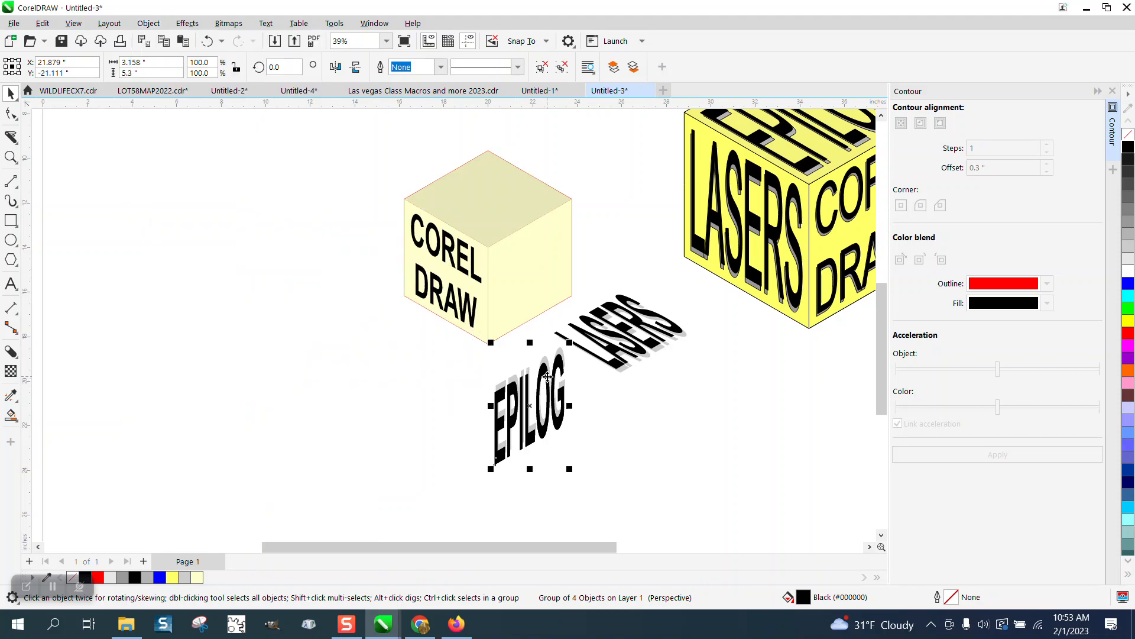
key("Up")
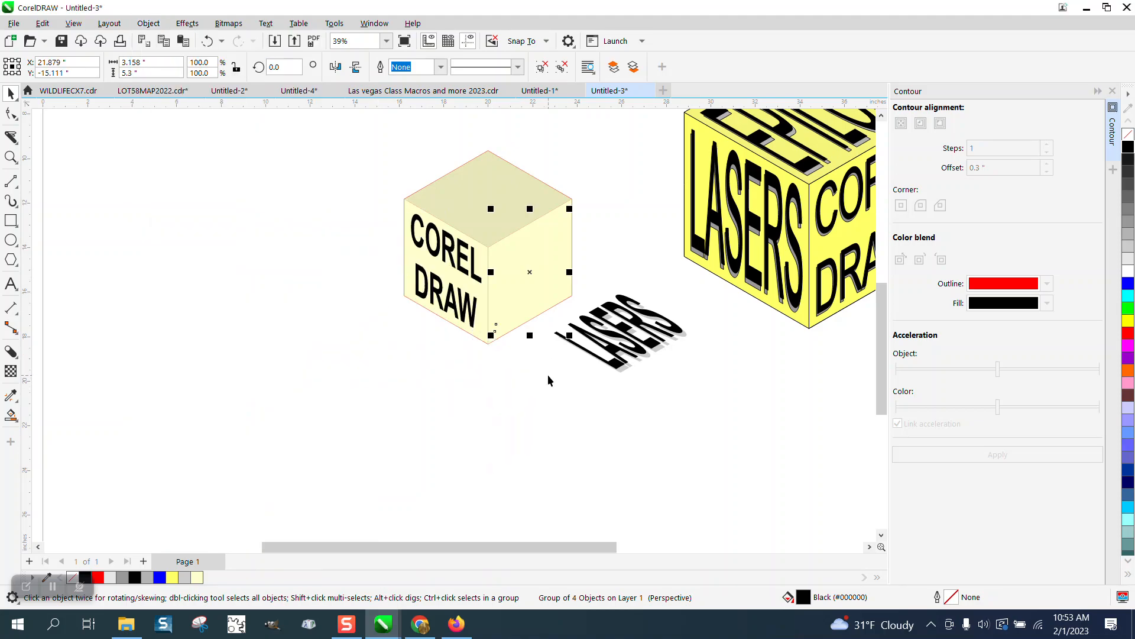
left_click(142, 26)
mouse_move(224, 244)
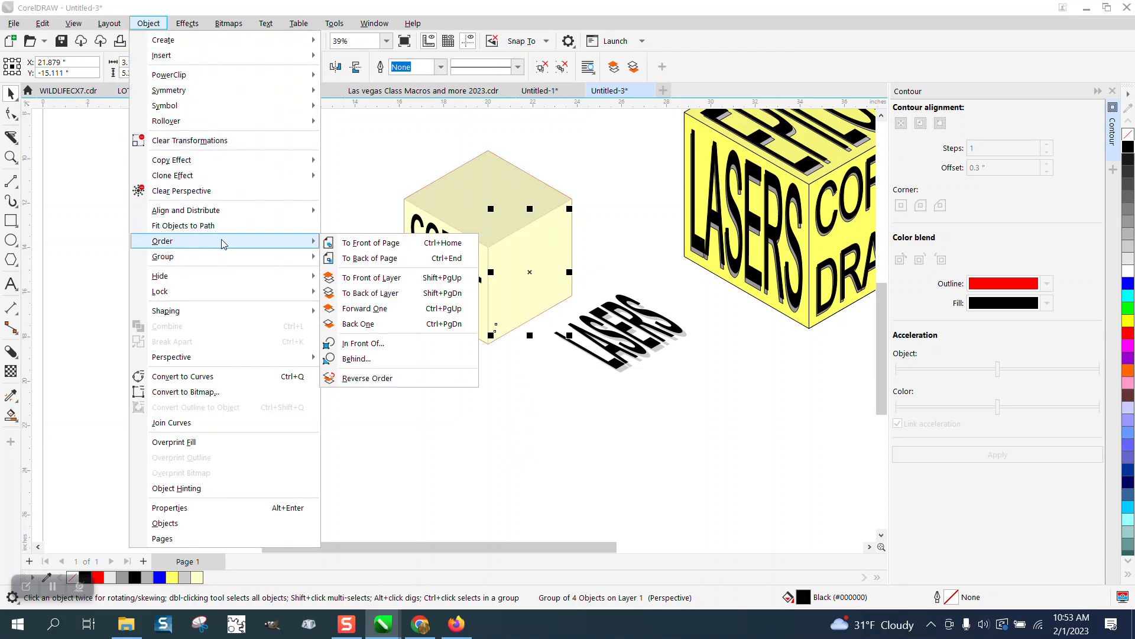
left_click(362, 243)
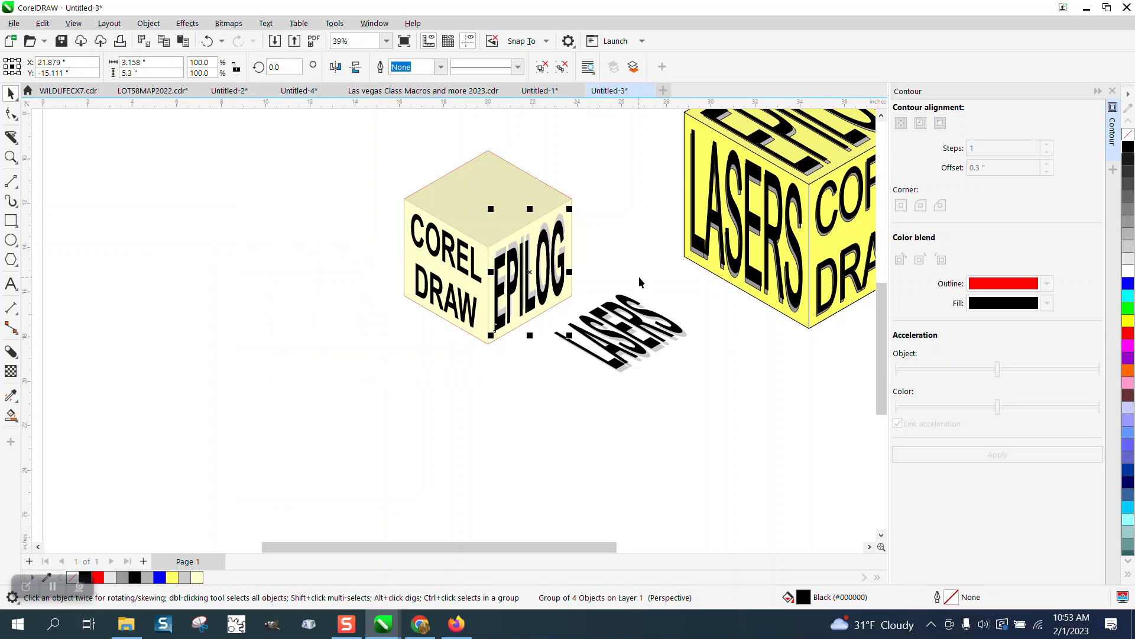
Nudge LASERS 6 inches up and 6 inches left onto the cube's top face and bring it to the front of the page.
left_click(638, 304)
key("Up")
key("Down")
key("Up")
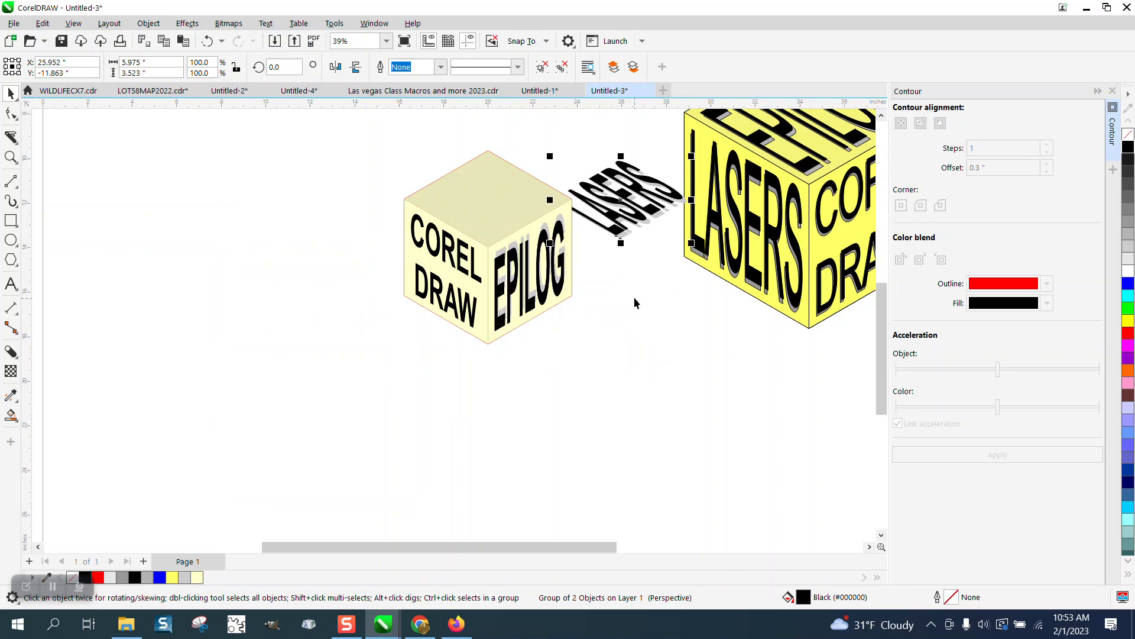
key("Left")
left_click(149, 23)
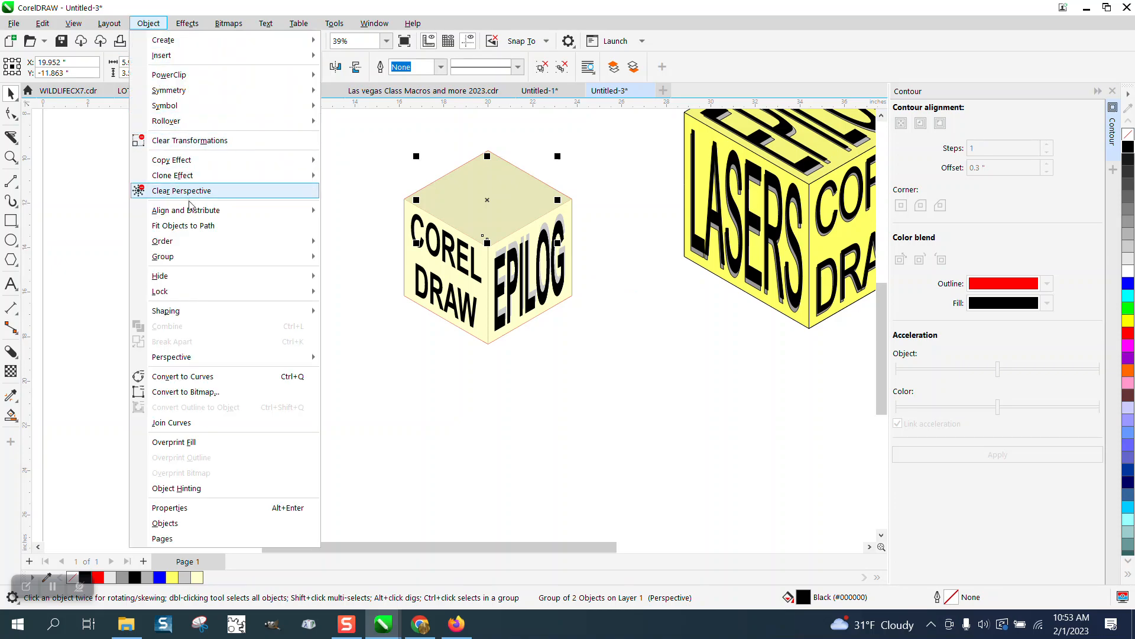
mouse_move(190, 241)
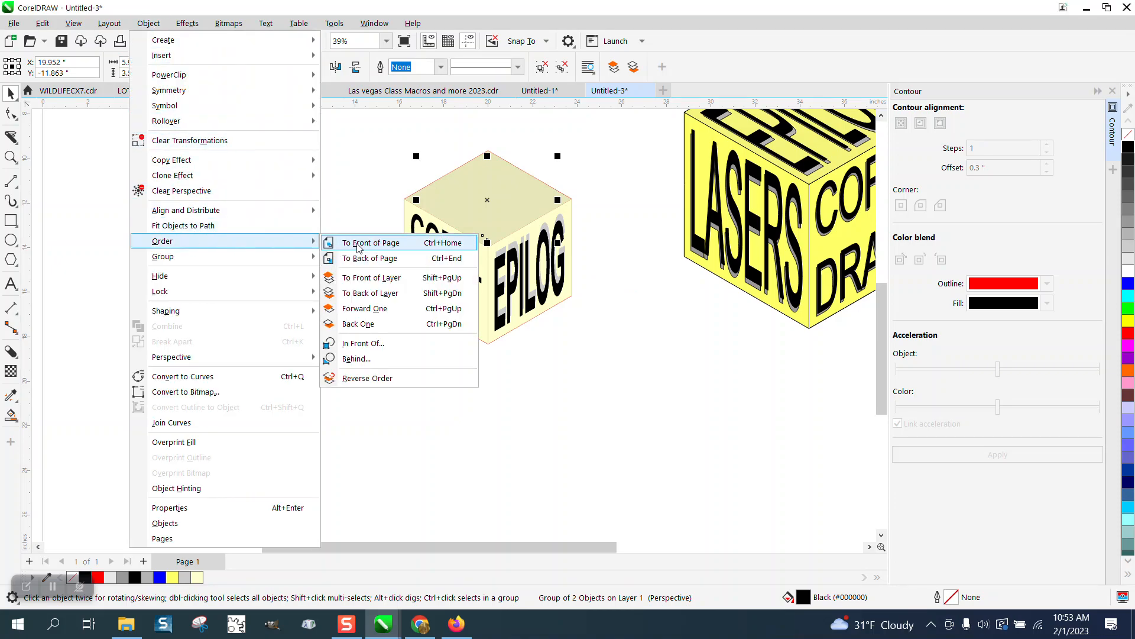
left_click(334, 243)
left_click(304, 236)
Give the cube's top, right and left faces a black outline.
left_click(10, 157)
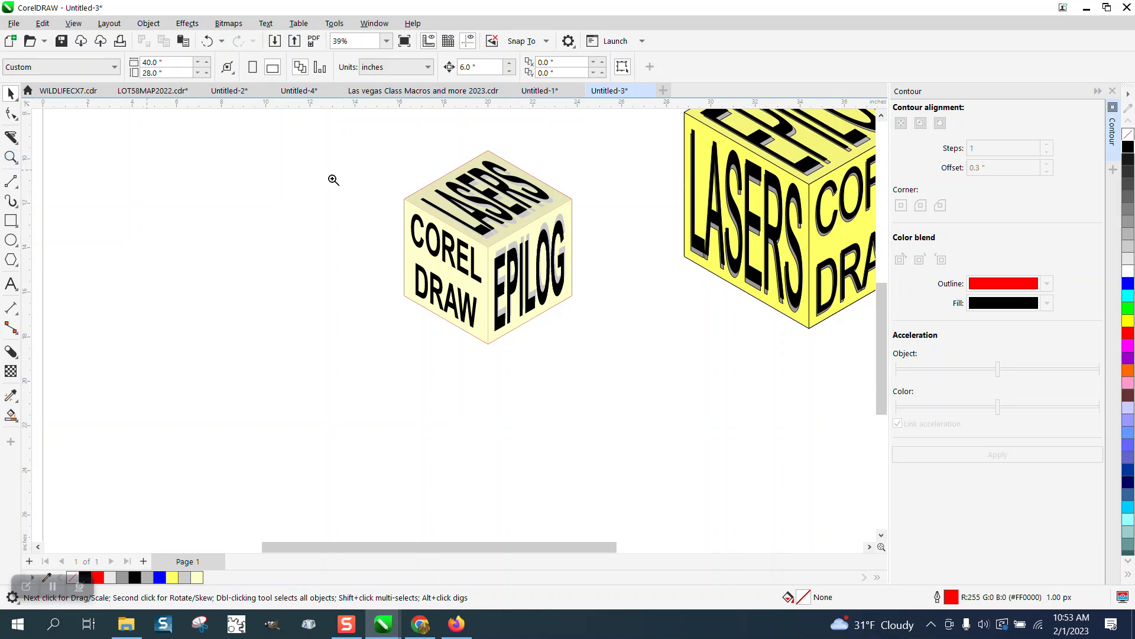
left_click_drag(396, 148, 618, 370)
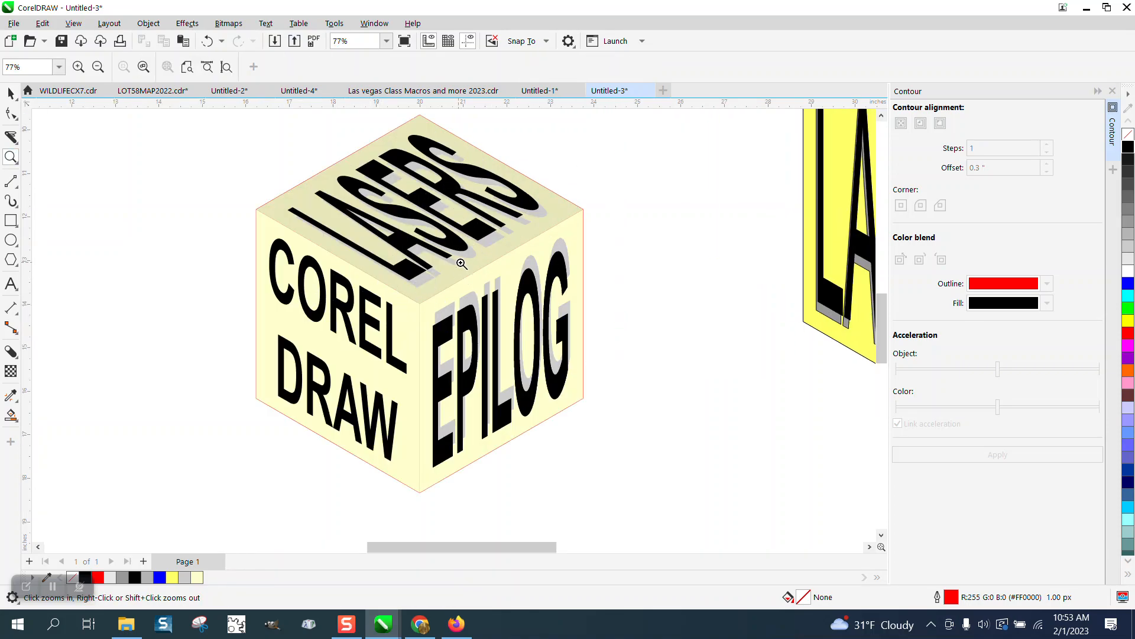
left_click(11, 93)
left_click(587, 212)
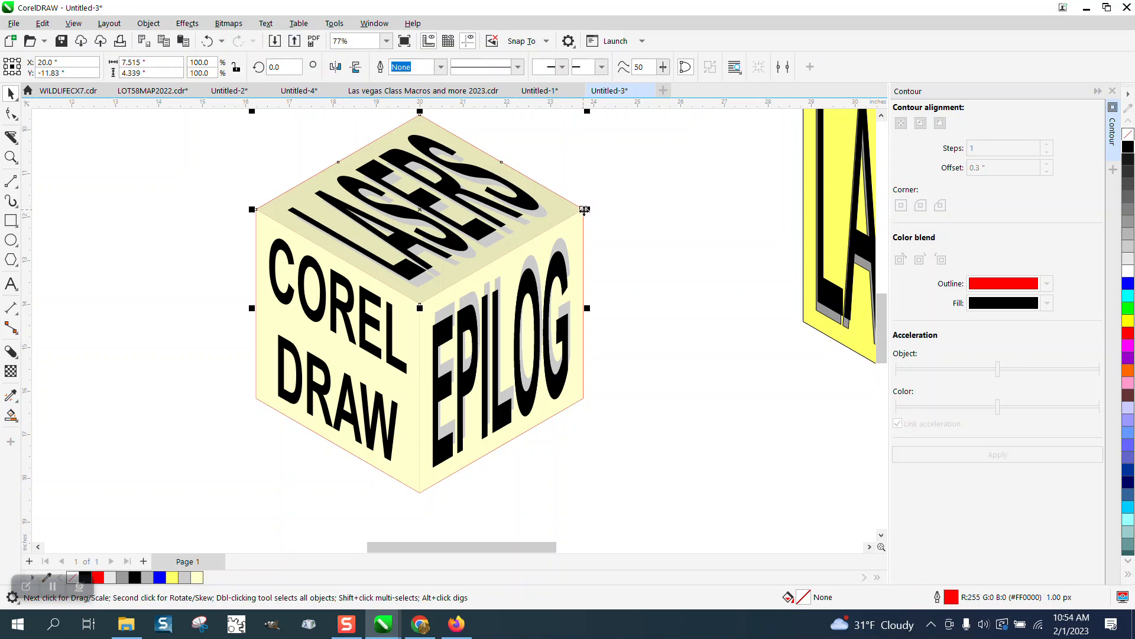
right_click(1129, 146)
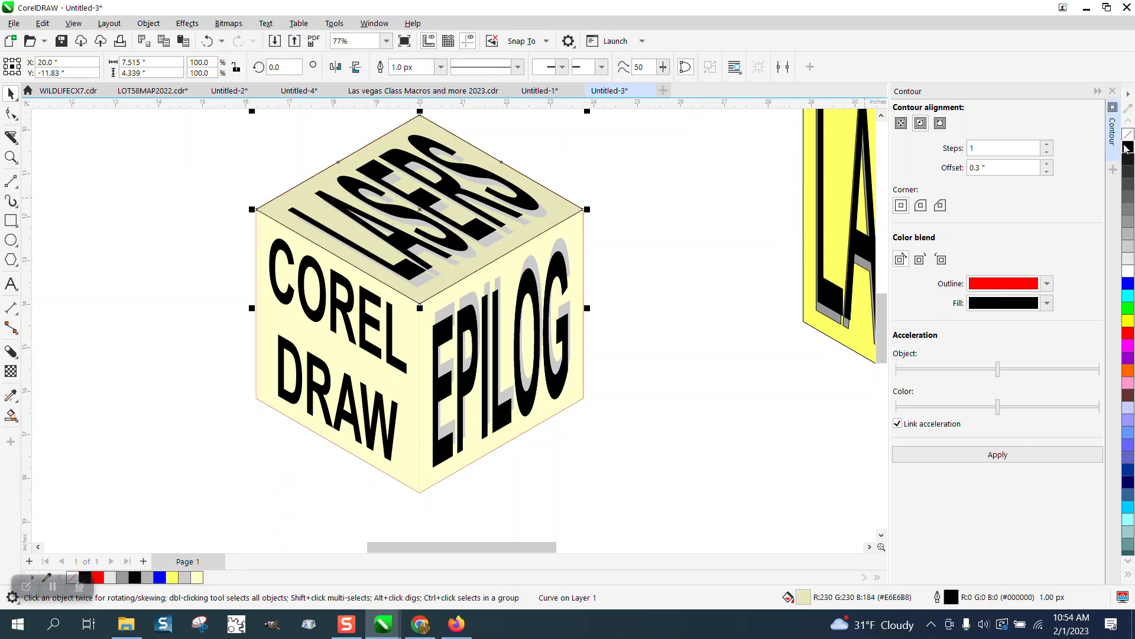
left_click(584, 246)
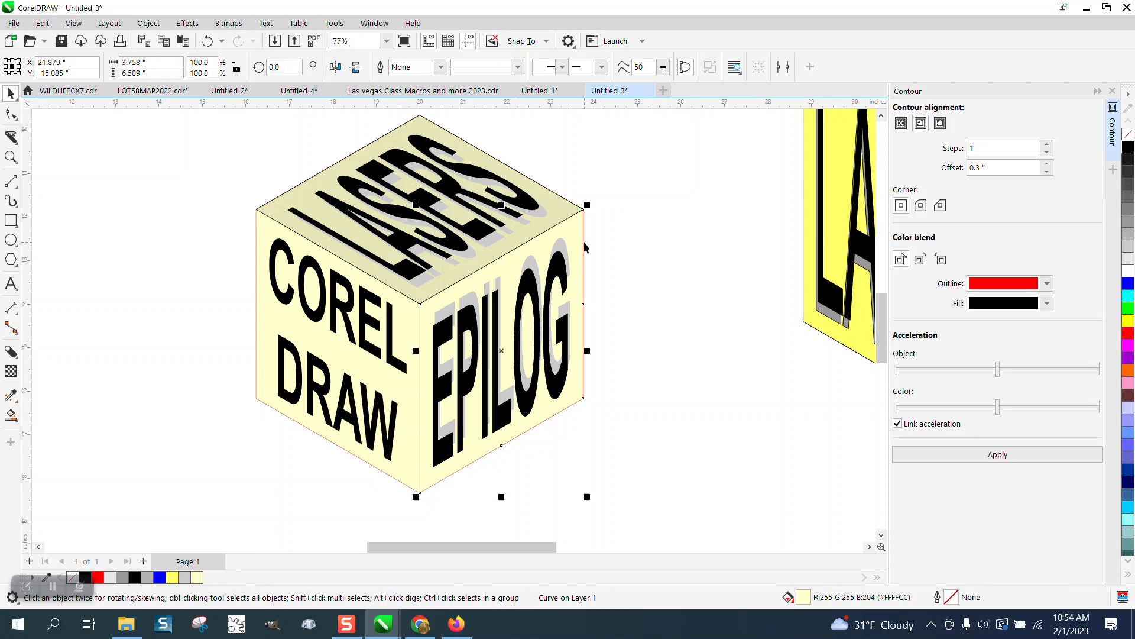
right_click(1128, 147)
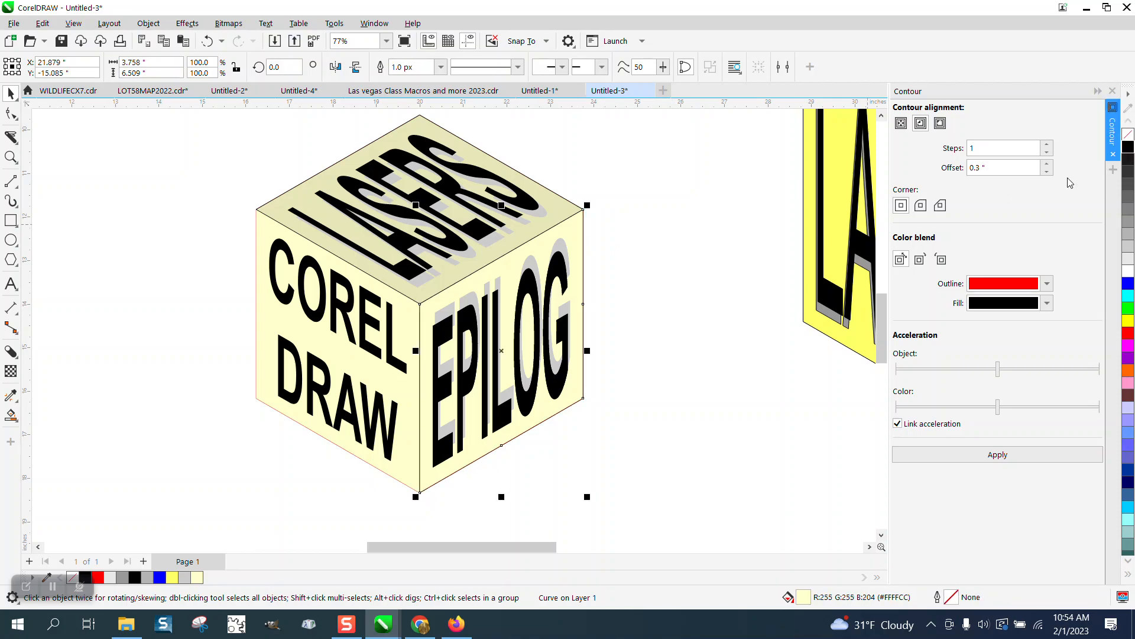
left_click(257, 260)
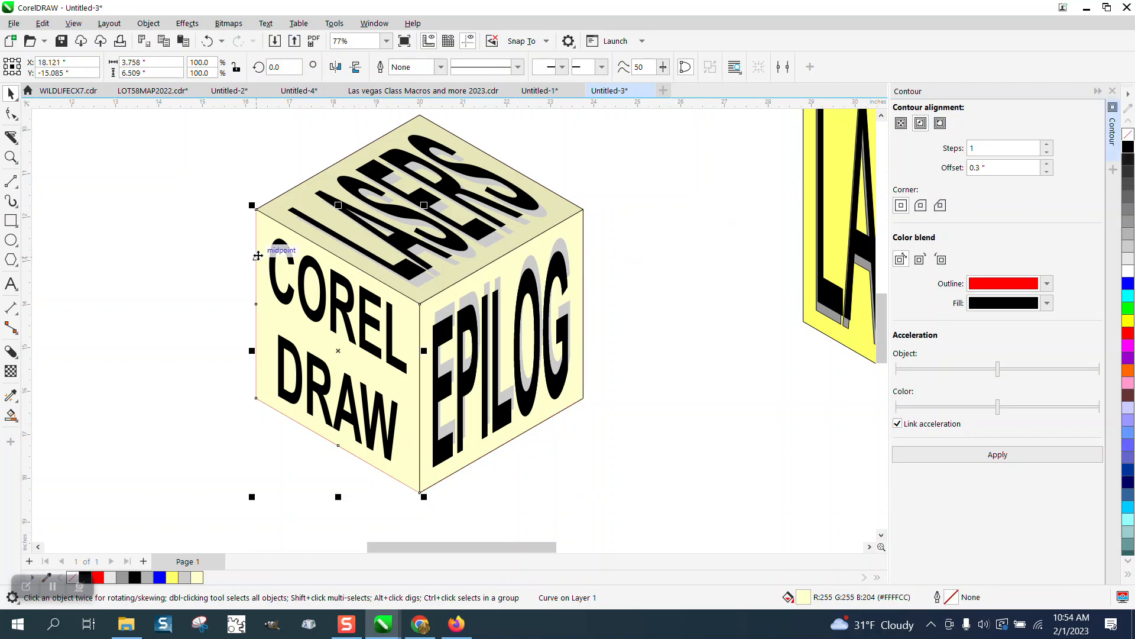
right_click(1129, 148)
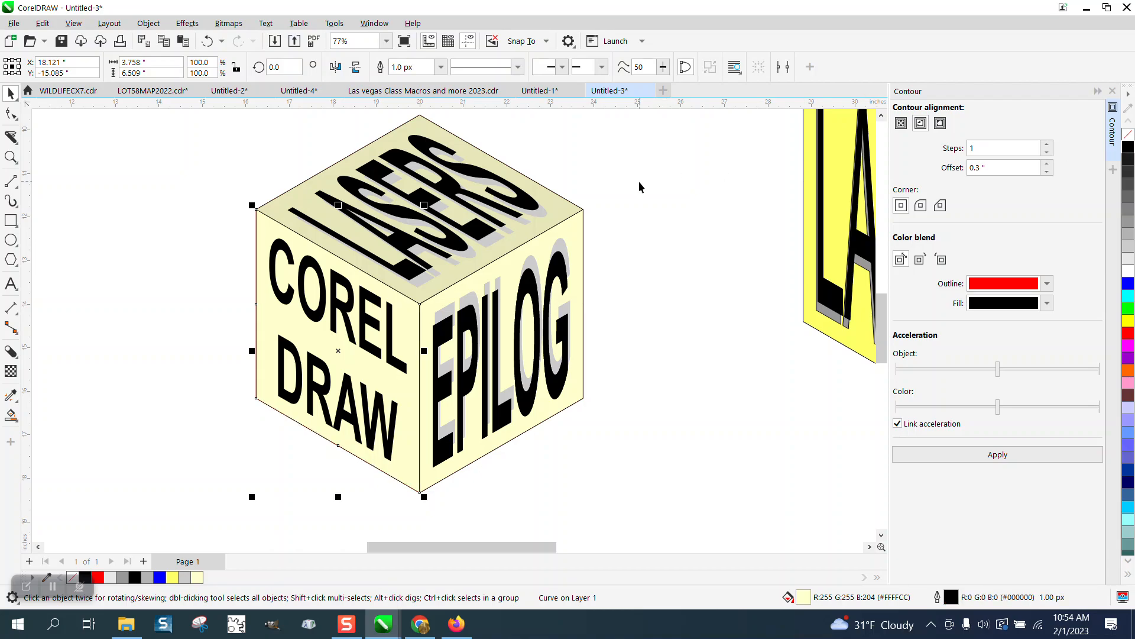
left_click(613, 197)
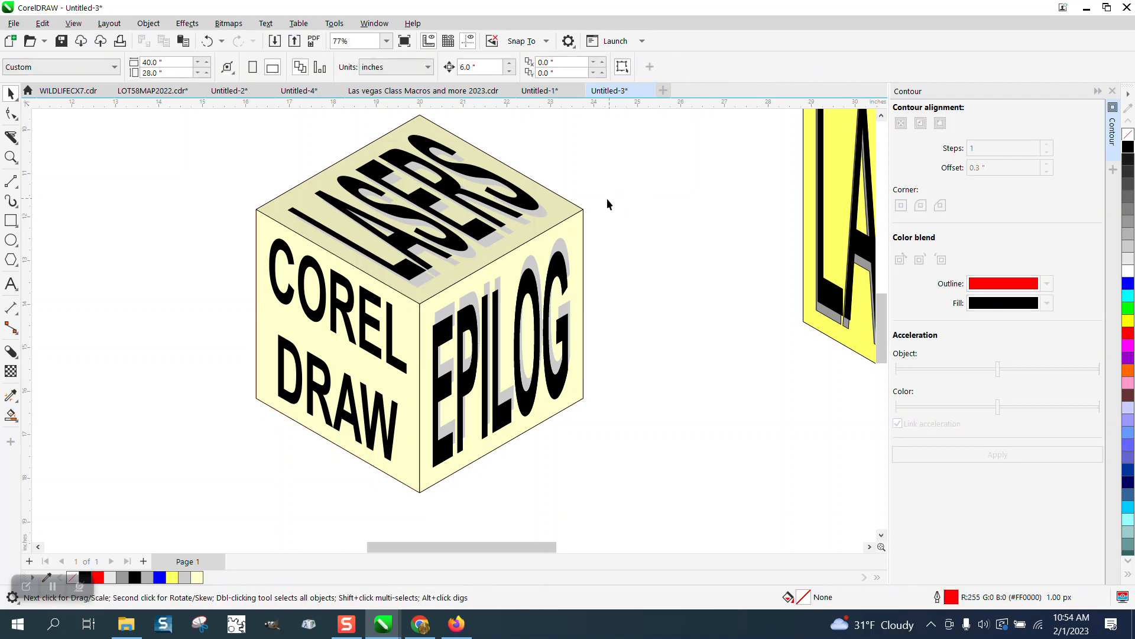
Blend tints of yellow, red and blue into the top face's fill to turn it tan.
left_click(283, 201)
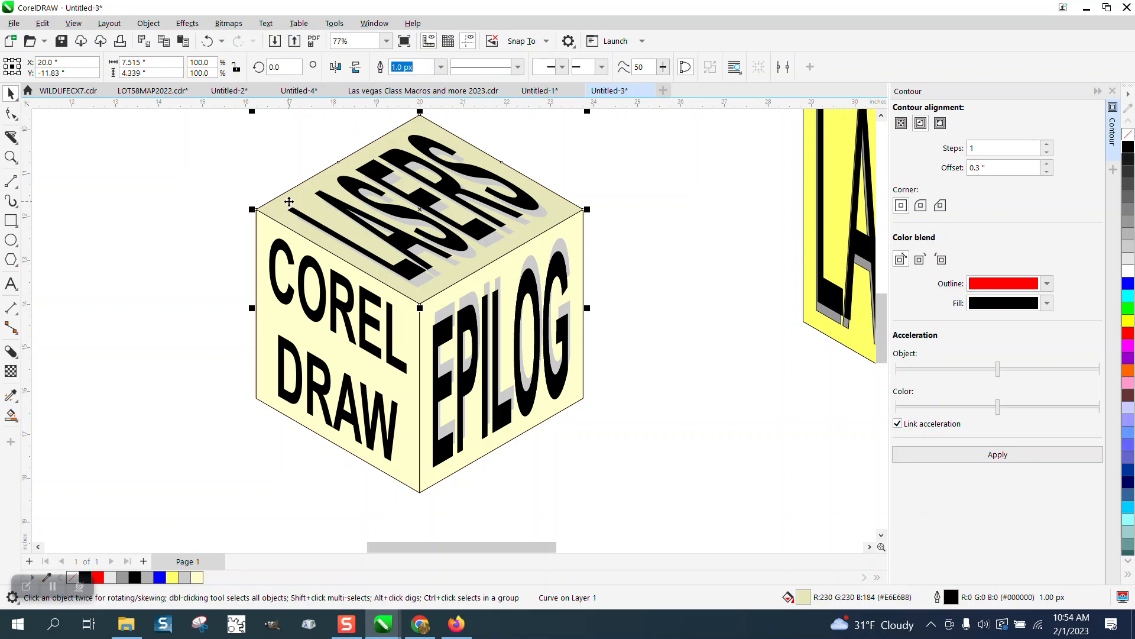
left_click(1129, 322, "ctrl")
left_click(1131, 325, "ctrl")
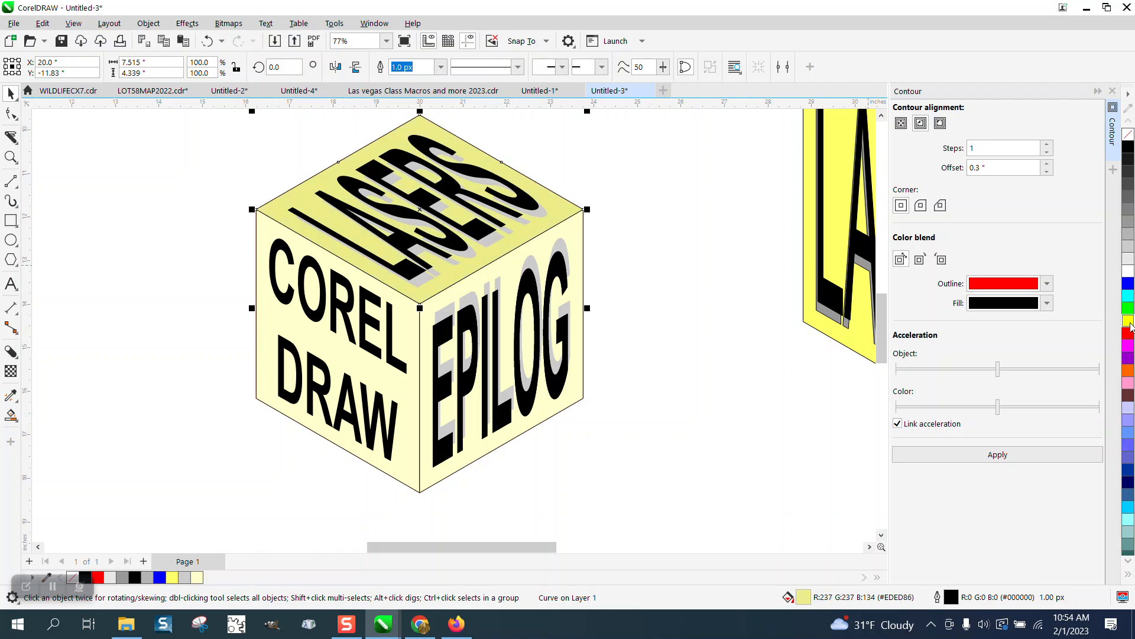
left_click(1129, 335, "ctrl")
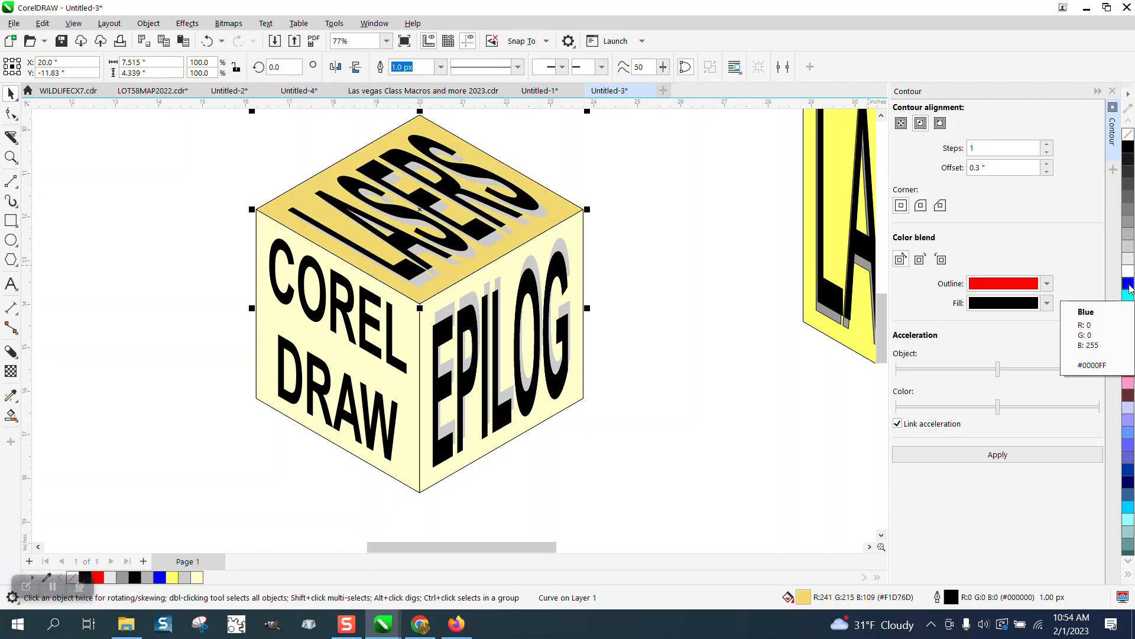
left_click(1129, 286, "ctrl")
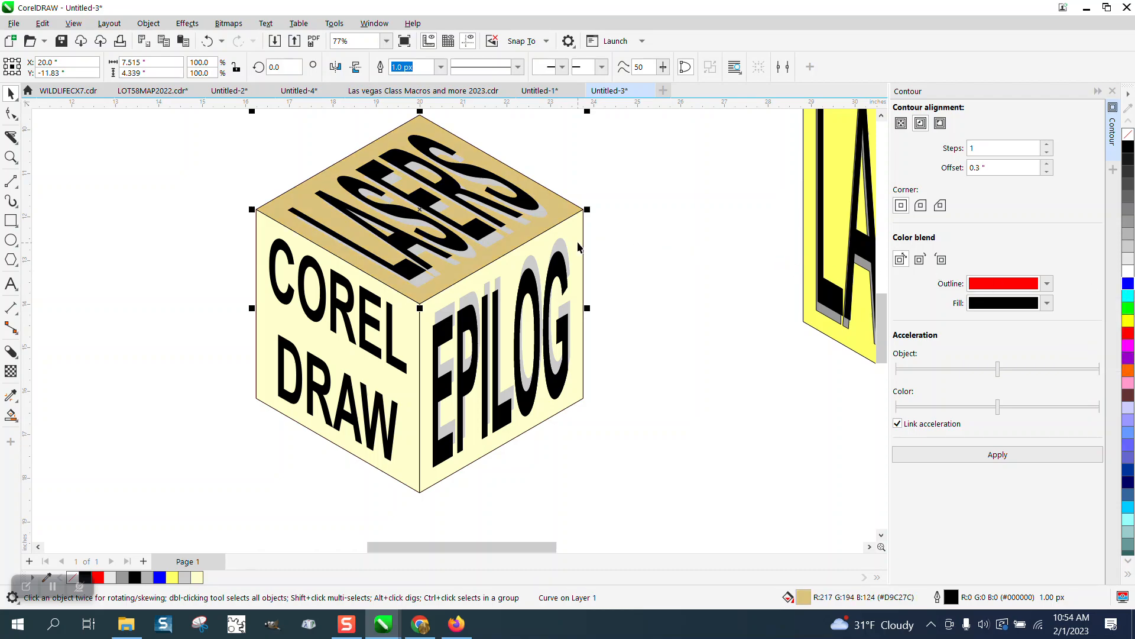
left_click(106, 148)
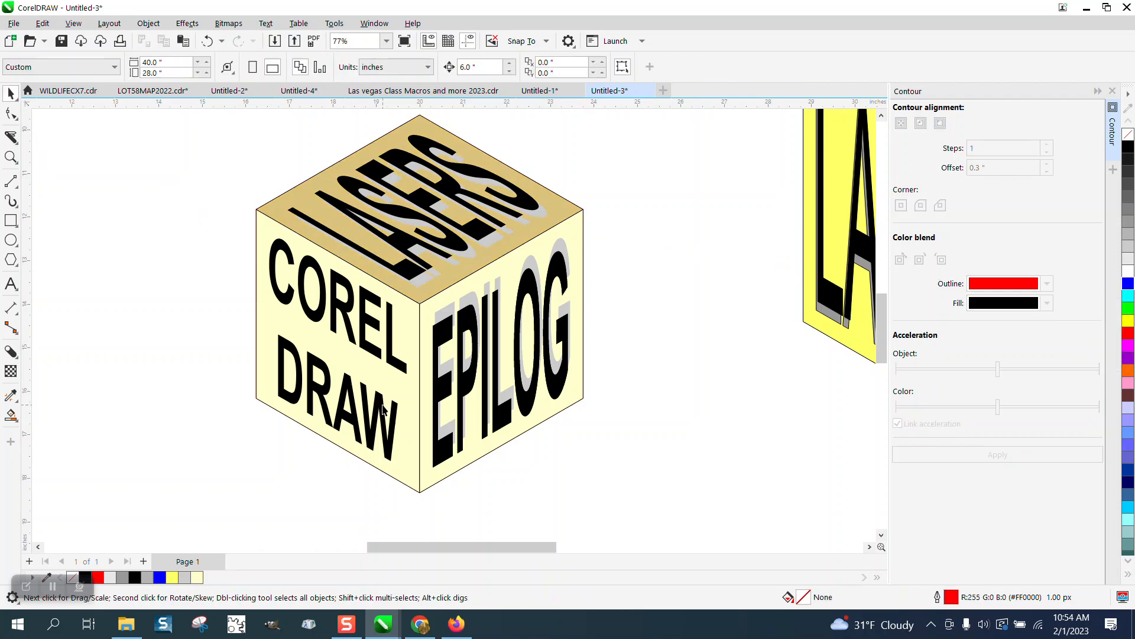